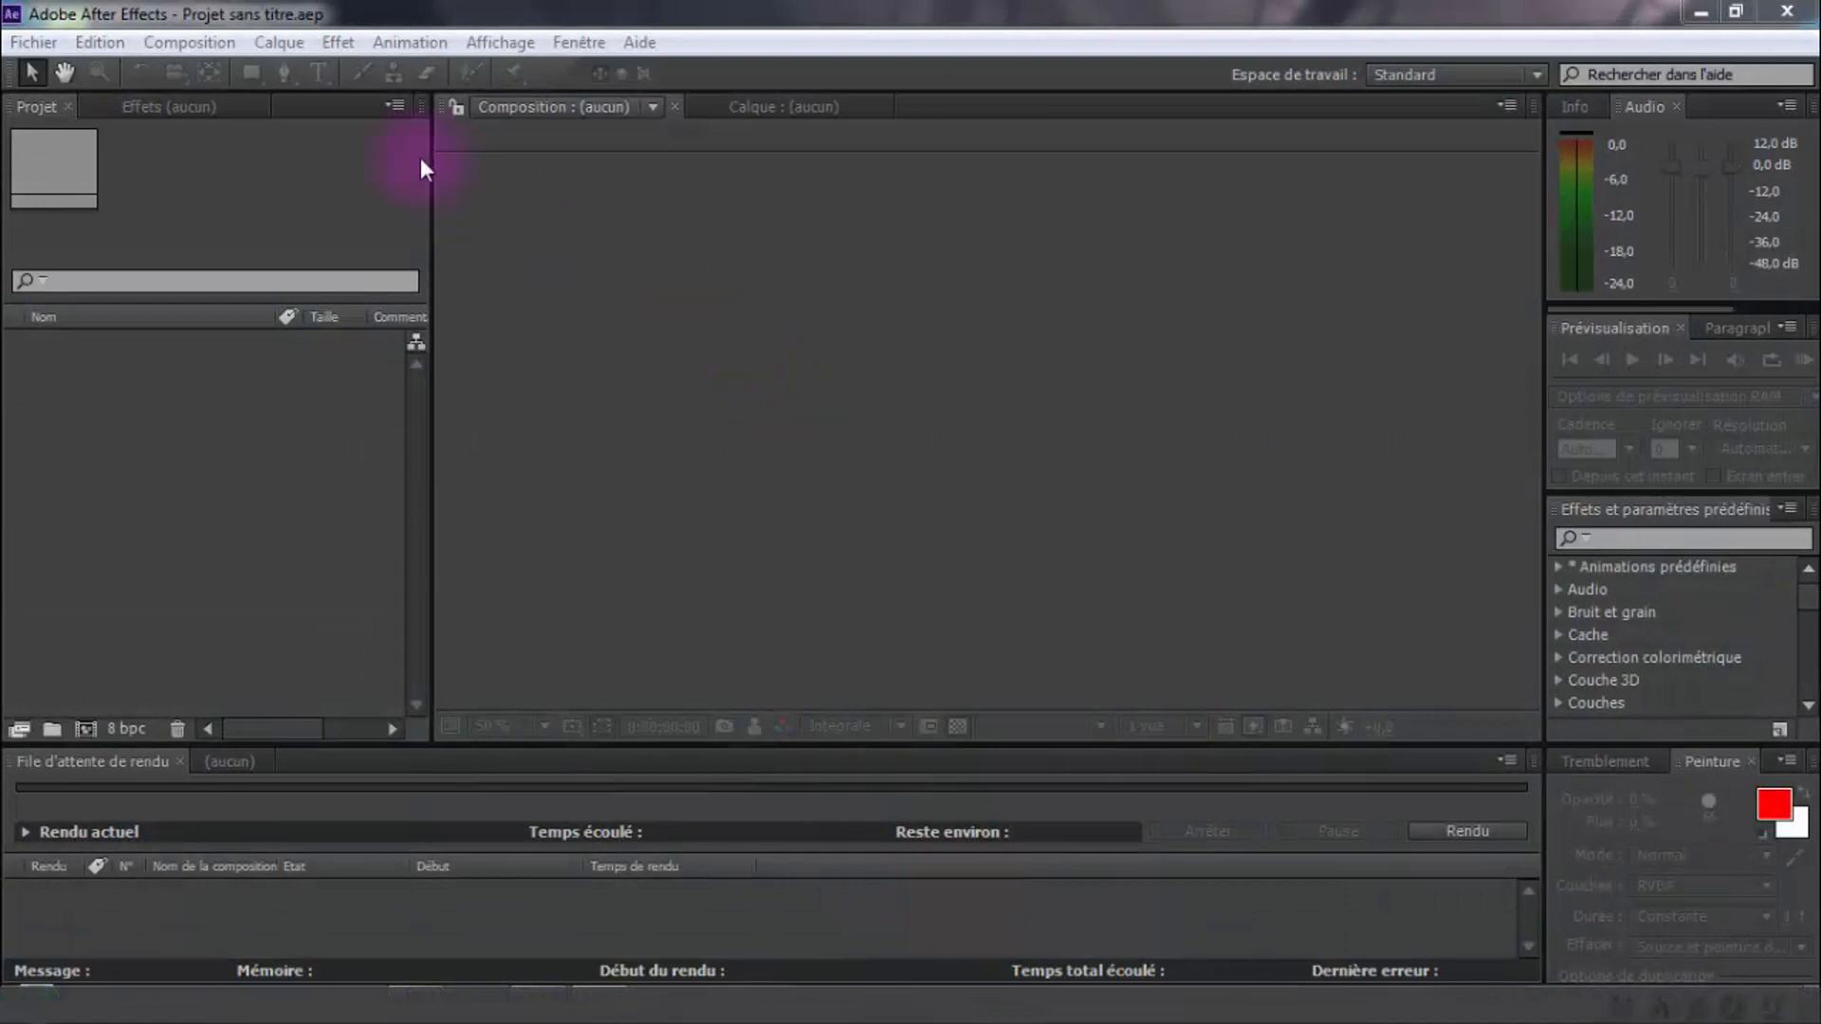
Create a new composition sized 426 x 240 px with a 29-second duration at 29.97 frames per second
click(190, 44)
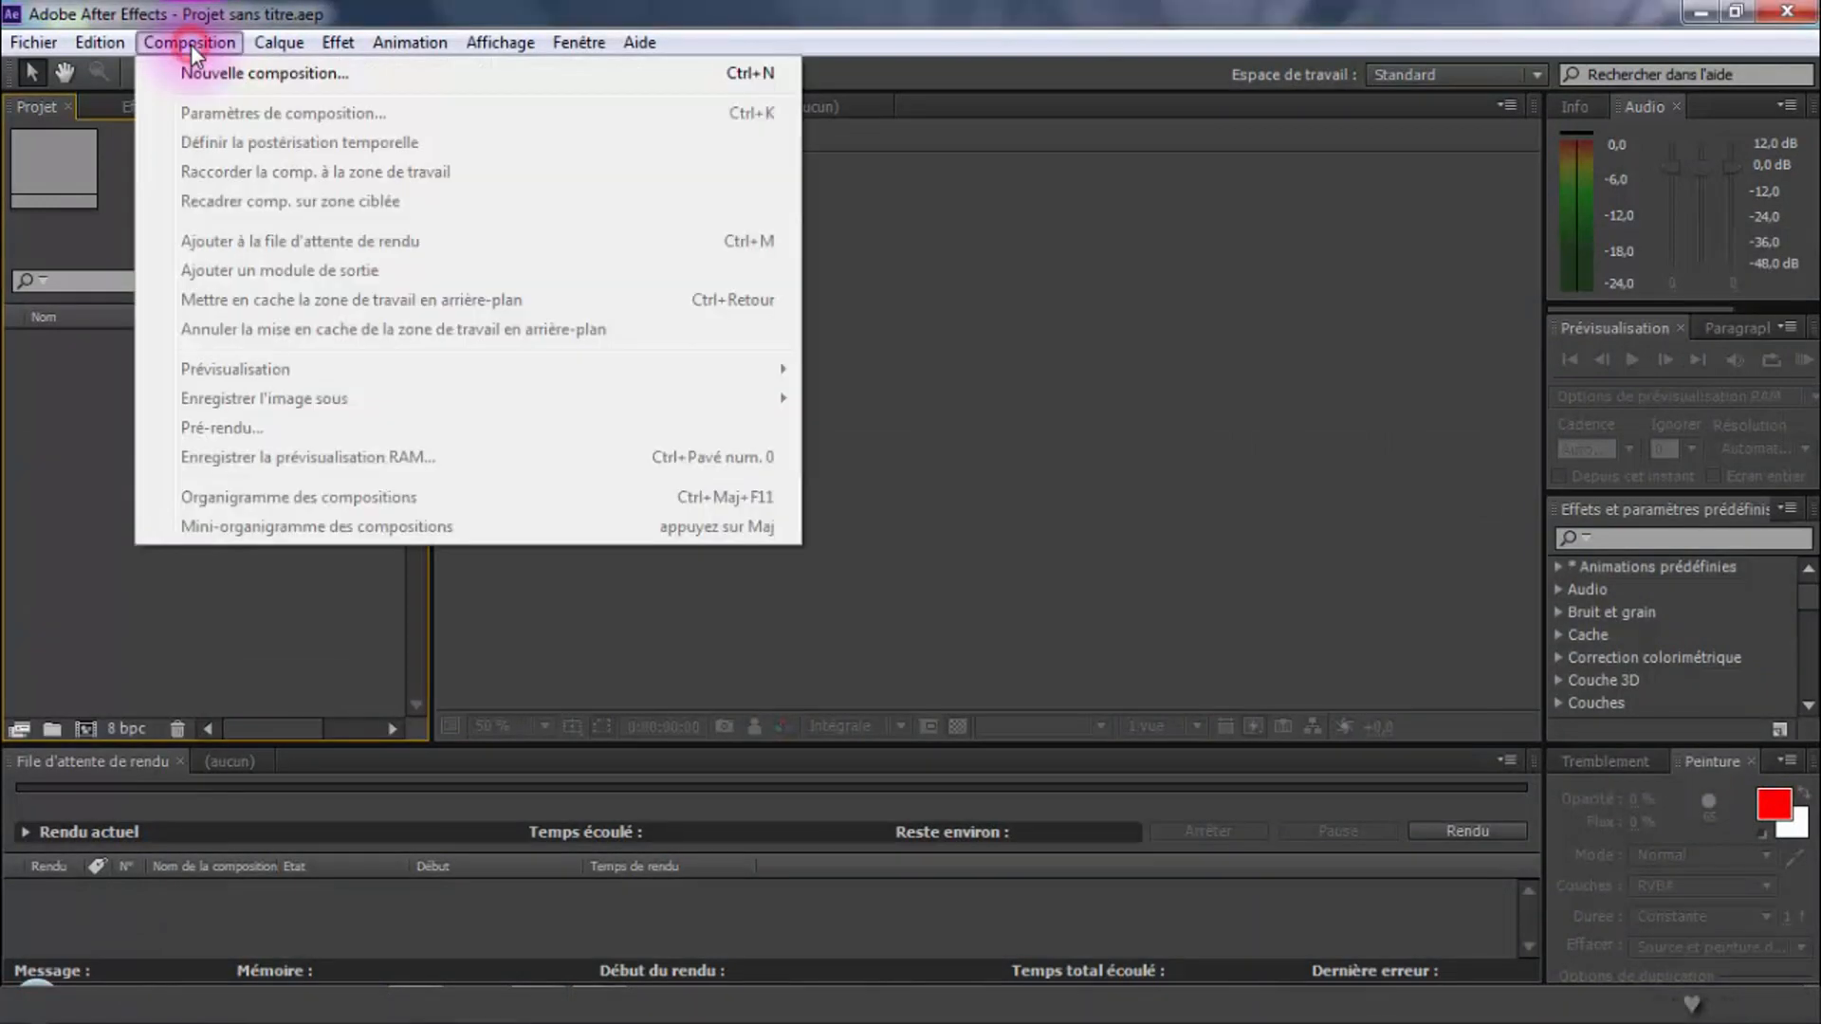
click(203, 73)
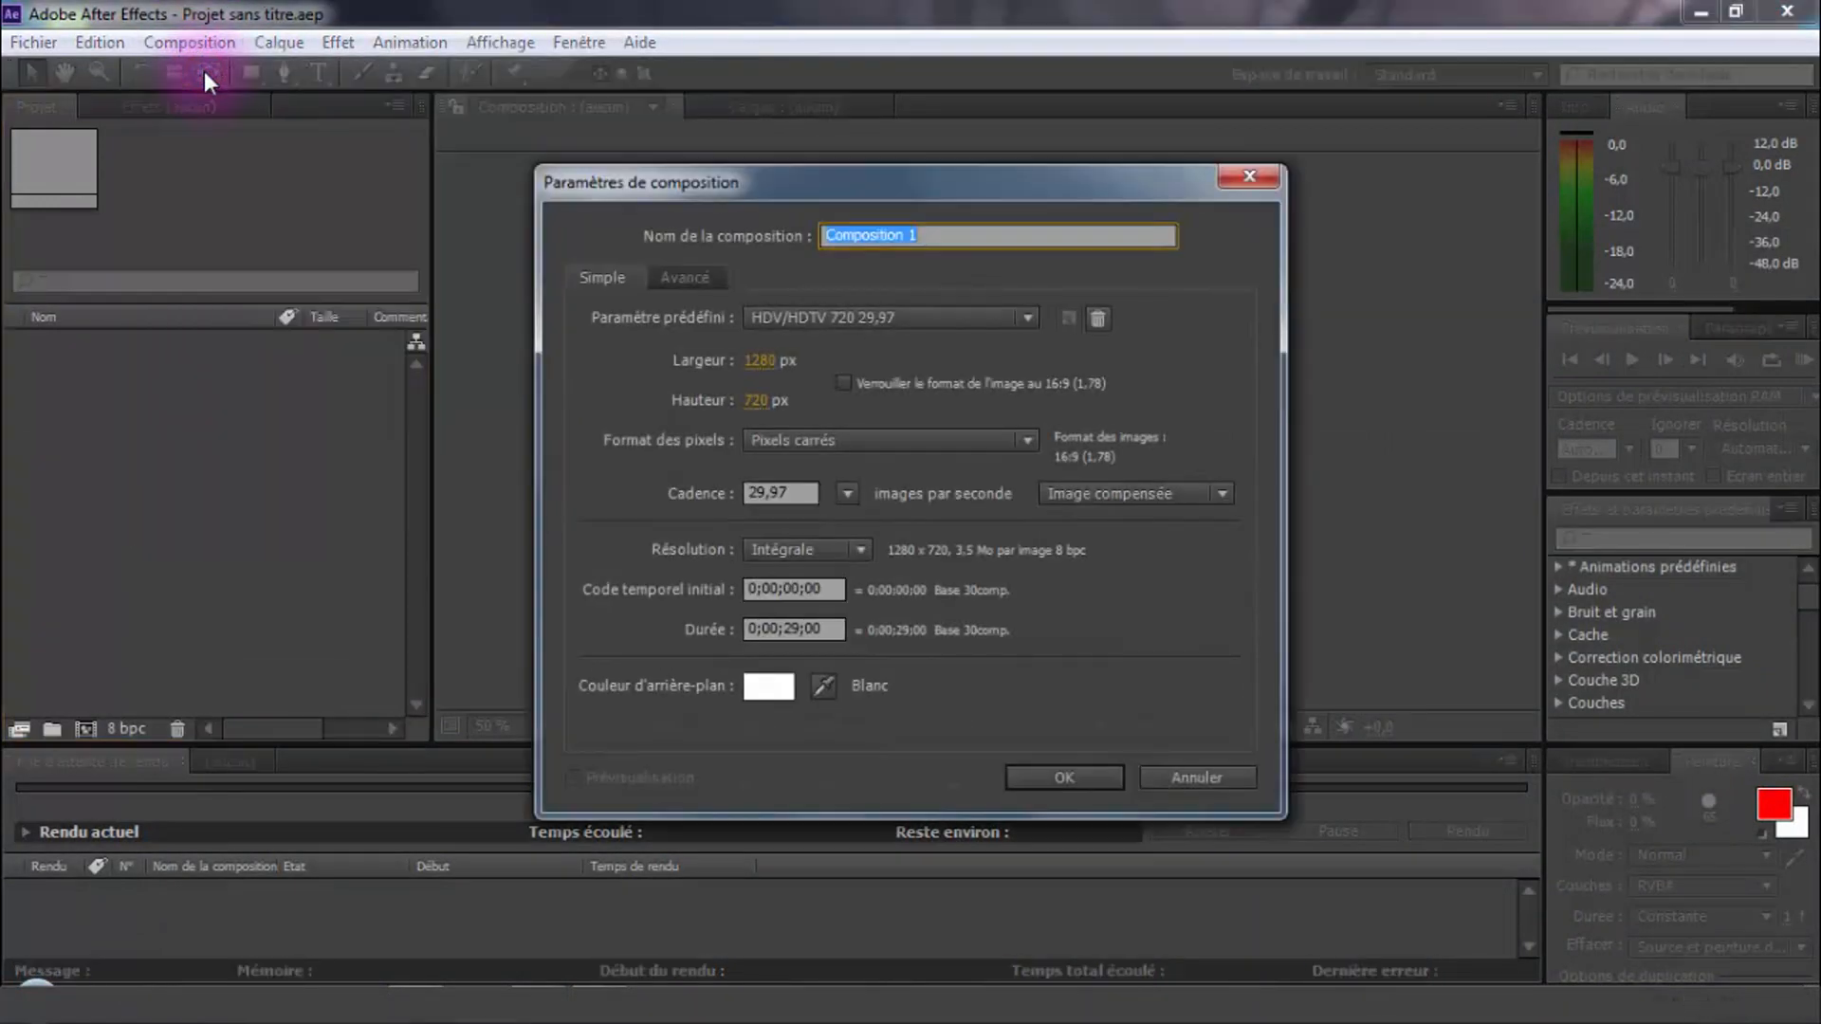
click(760, 360)
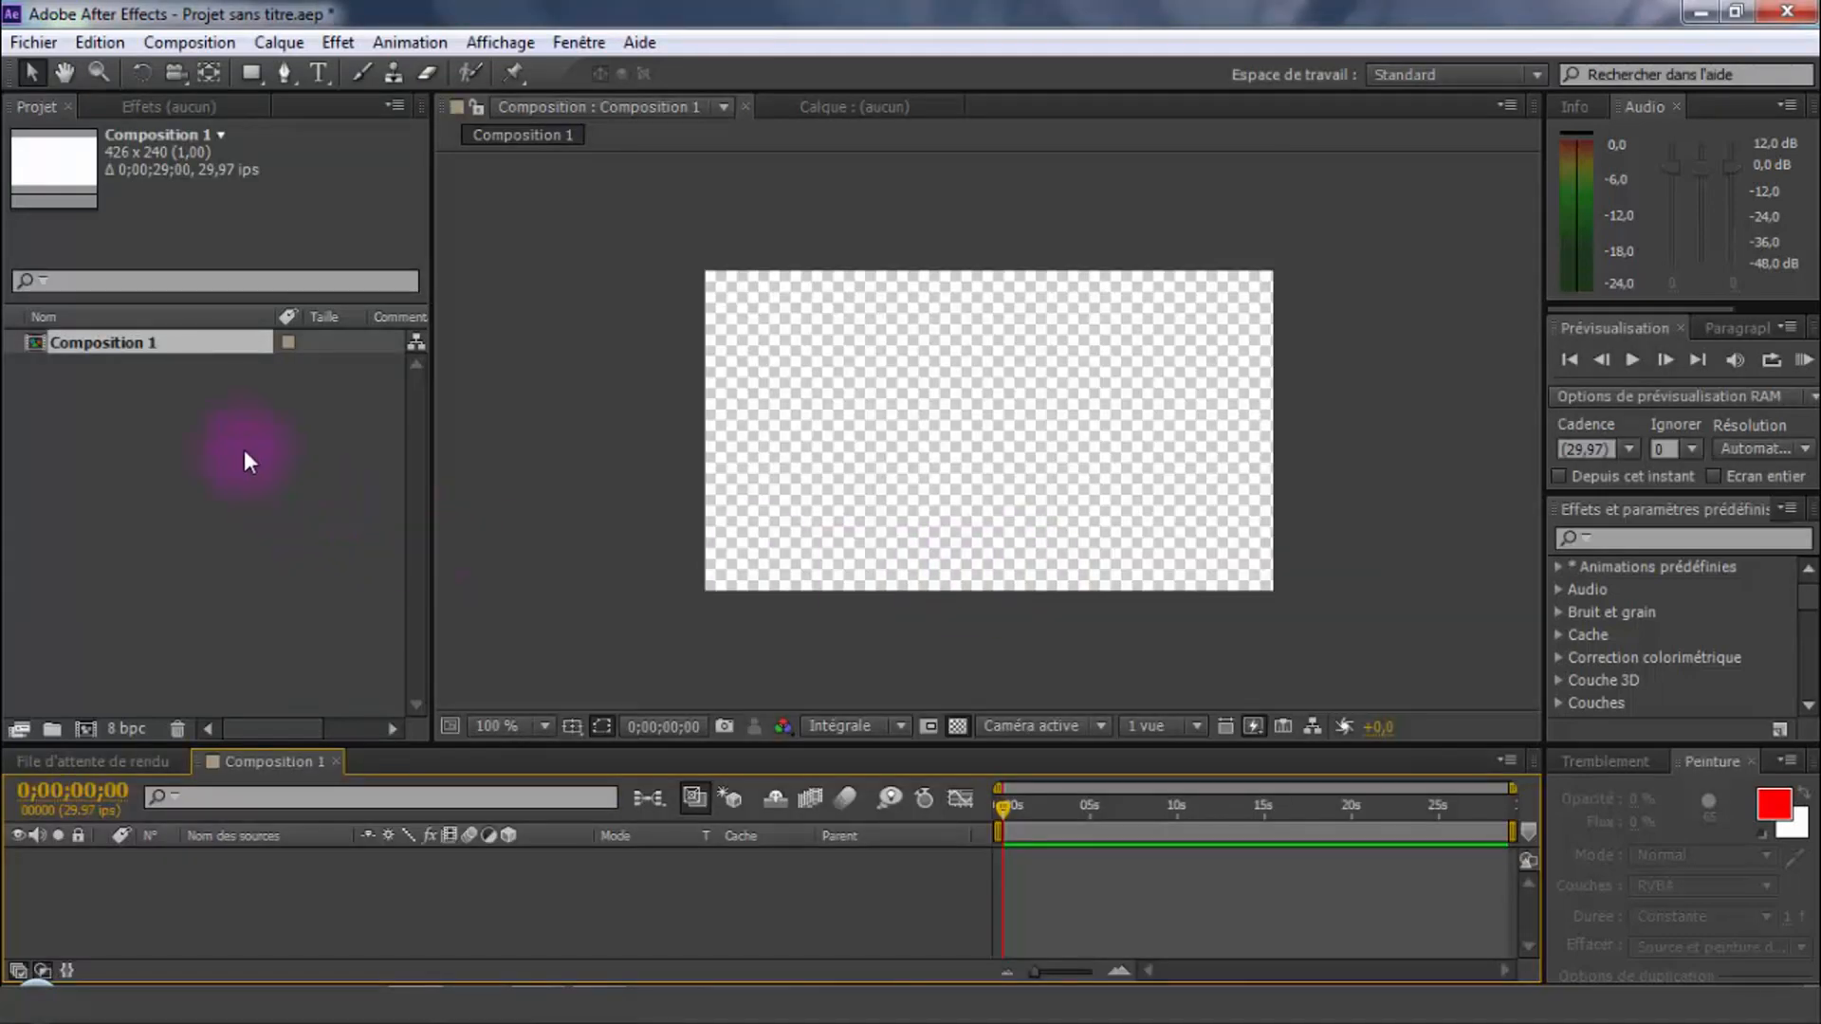
Import all eight image and video files from the Tutoriel folder into the project
right_click(244, 451)
mouse_move(294, 560)
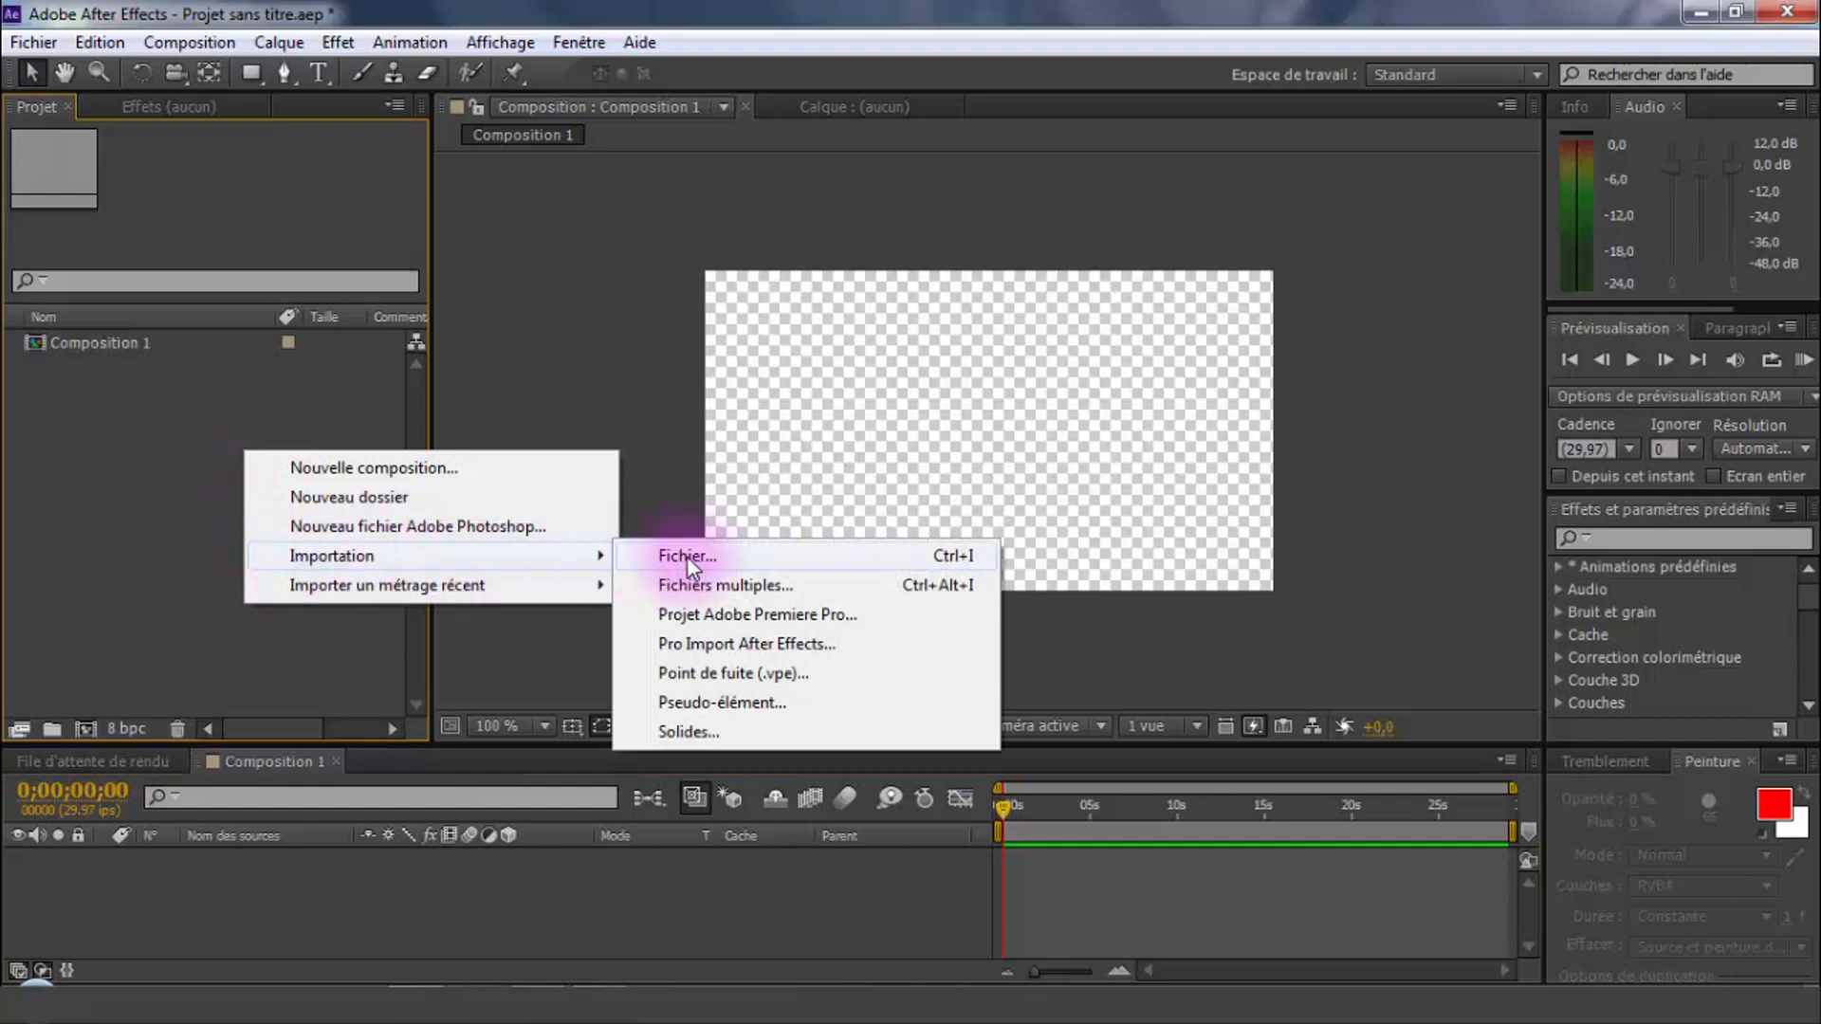
click(690, 585)
ctrl+click(609, 440)
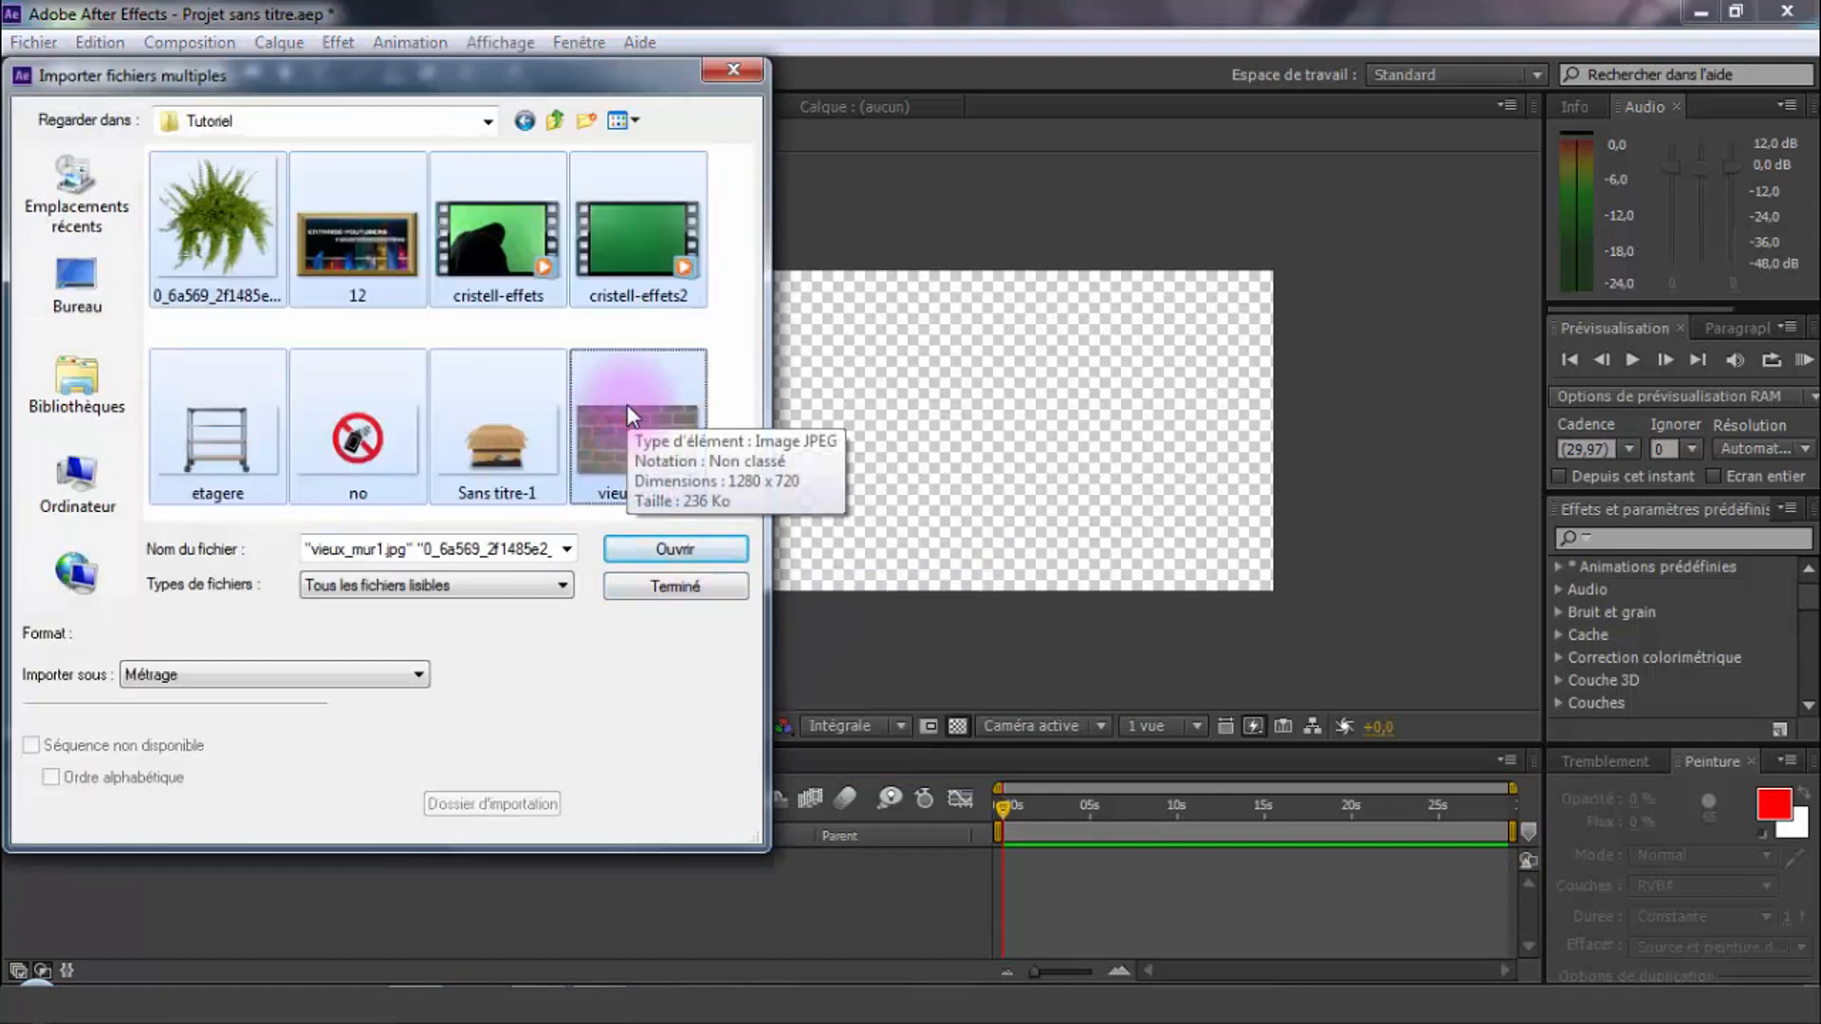
click(690, 548)
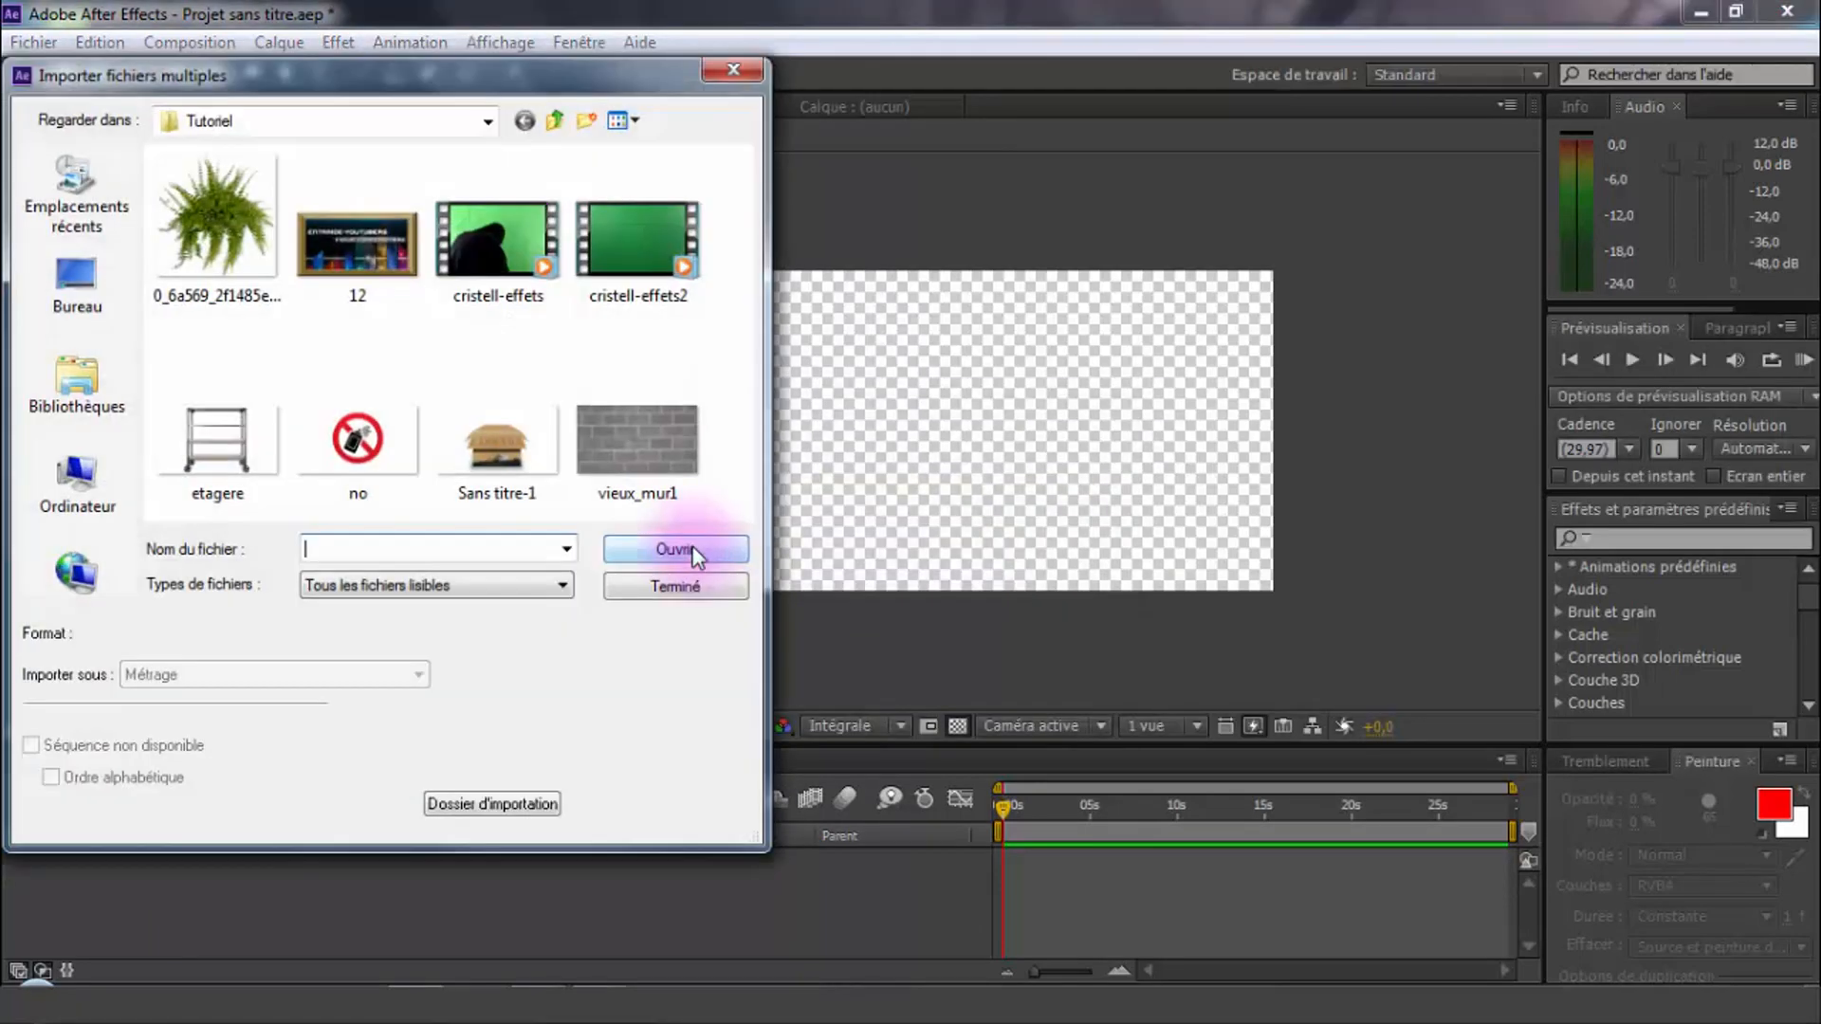
click(683, 586)
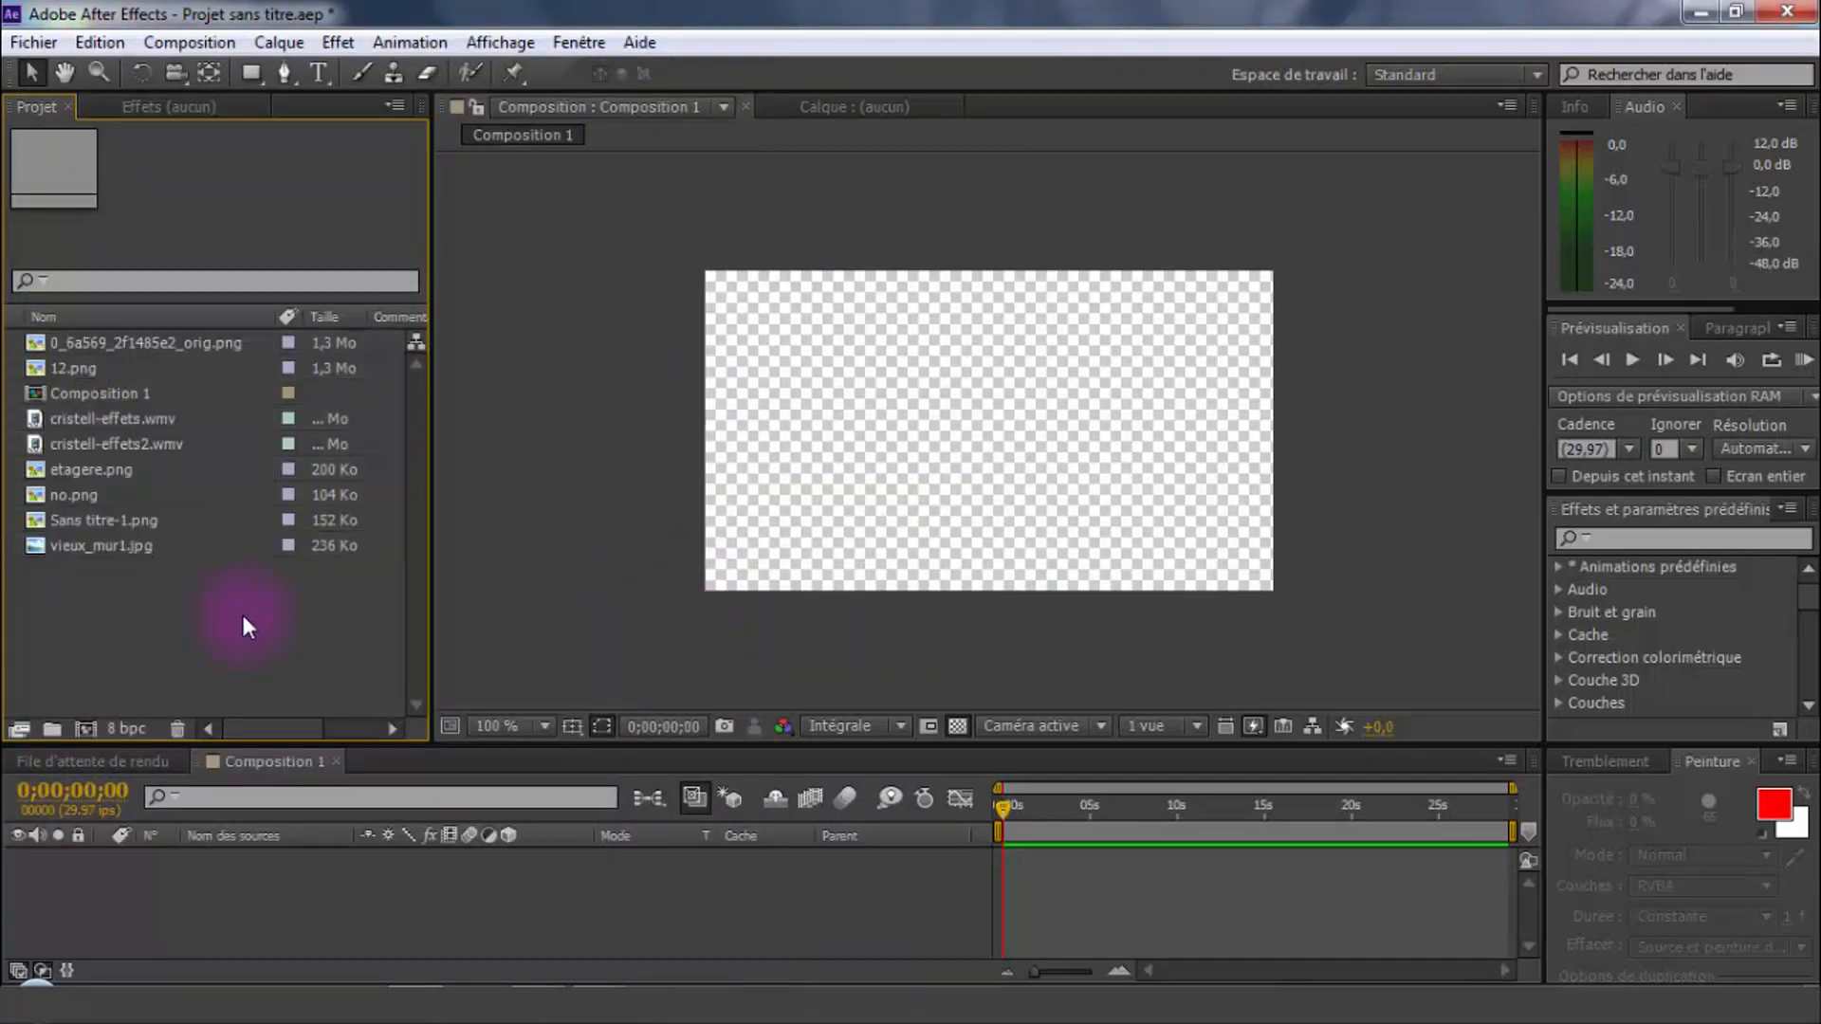
Add vieux_mur1.jpg to the composition and scale it down so the brick wall just covers the frame
click(98, 544)
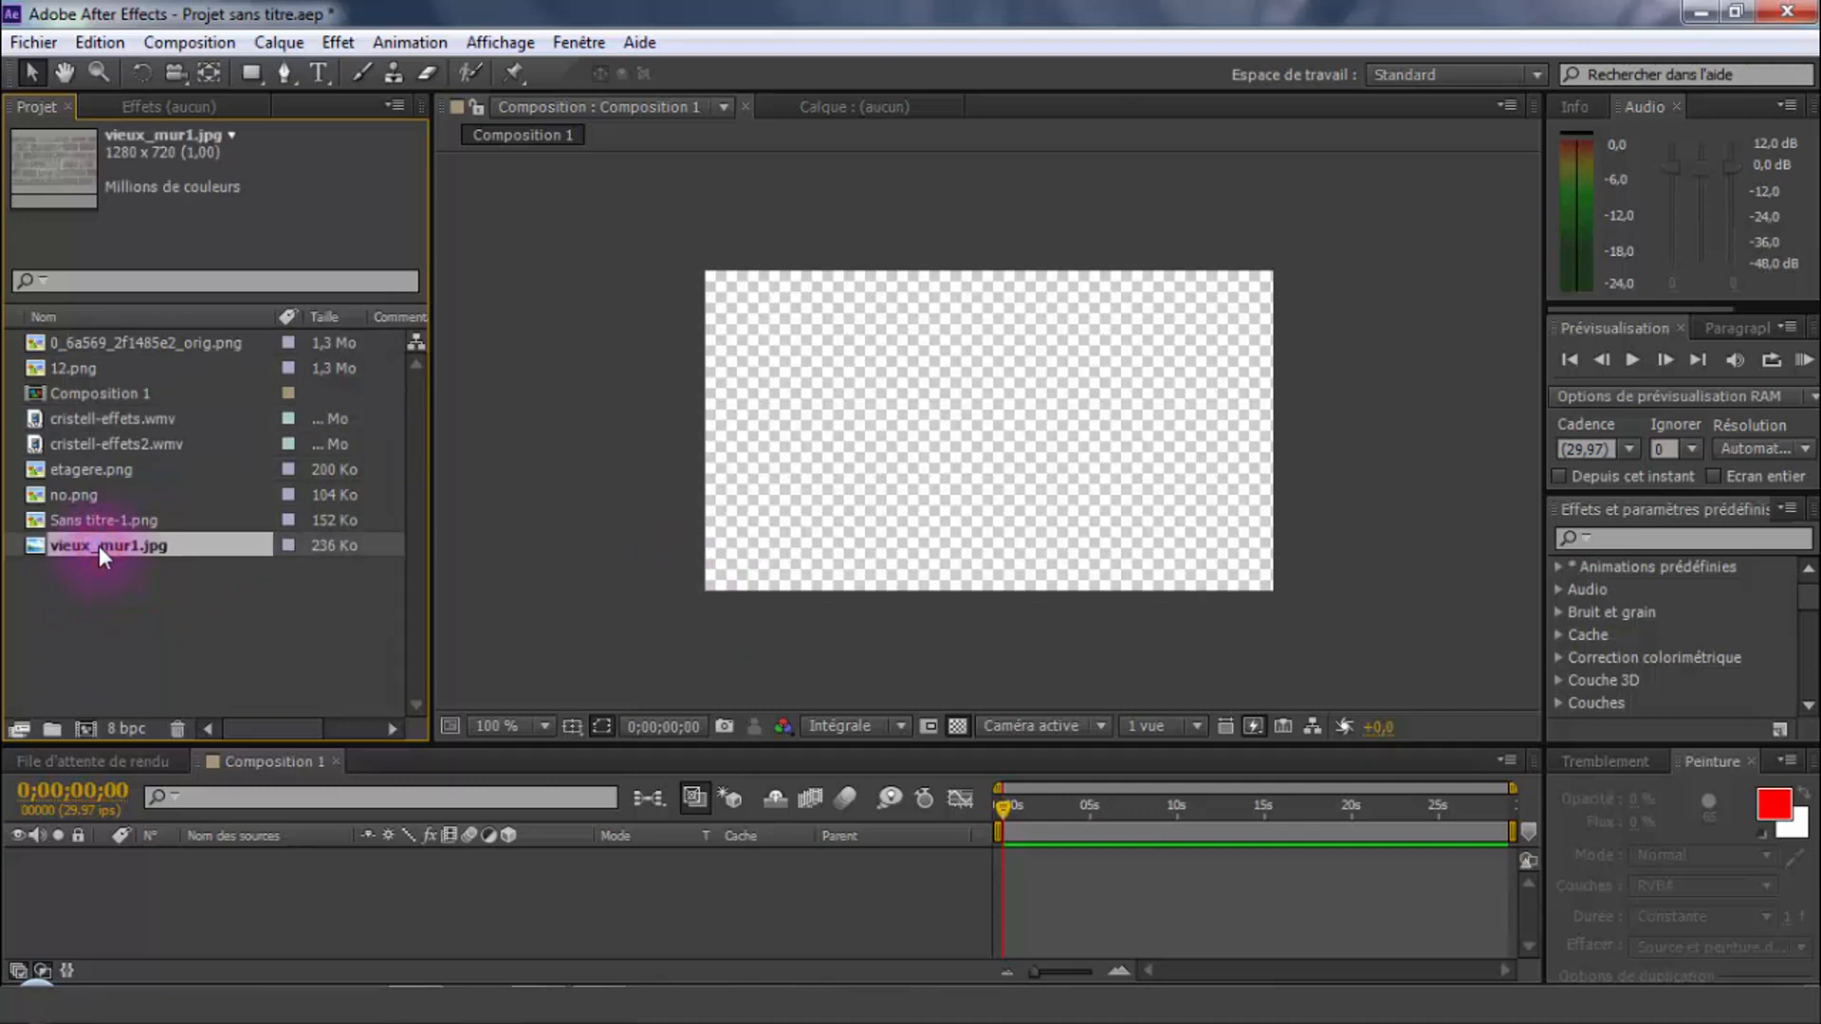
drag(98, 544, 101, 870)
scroll(1346, 242, down, 2)
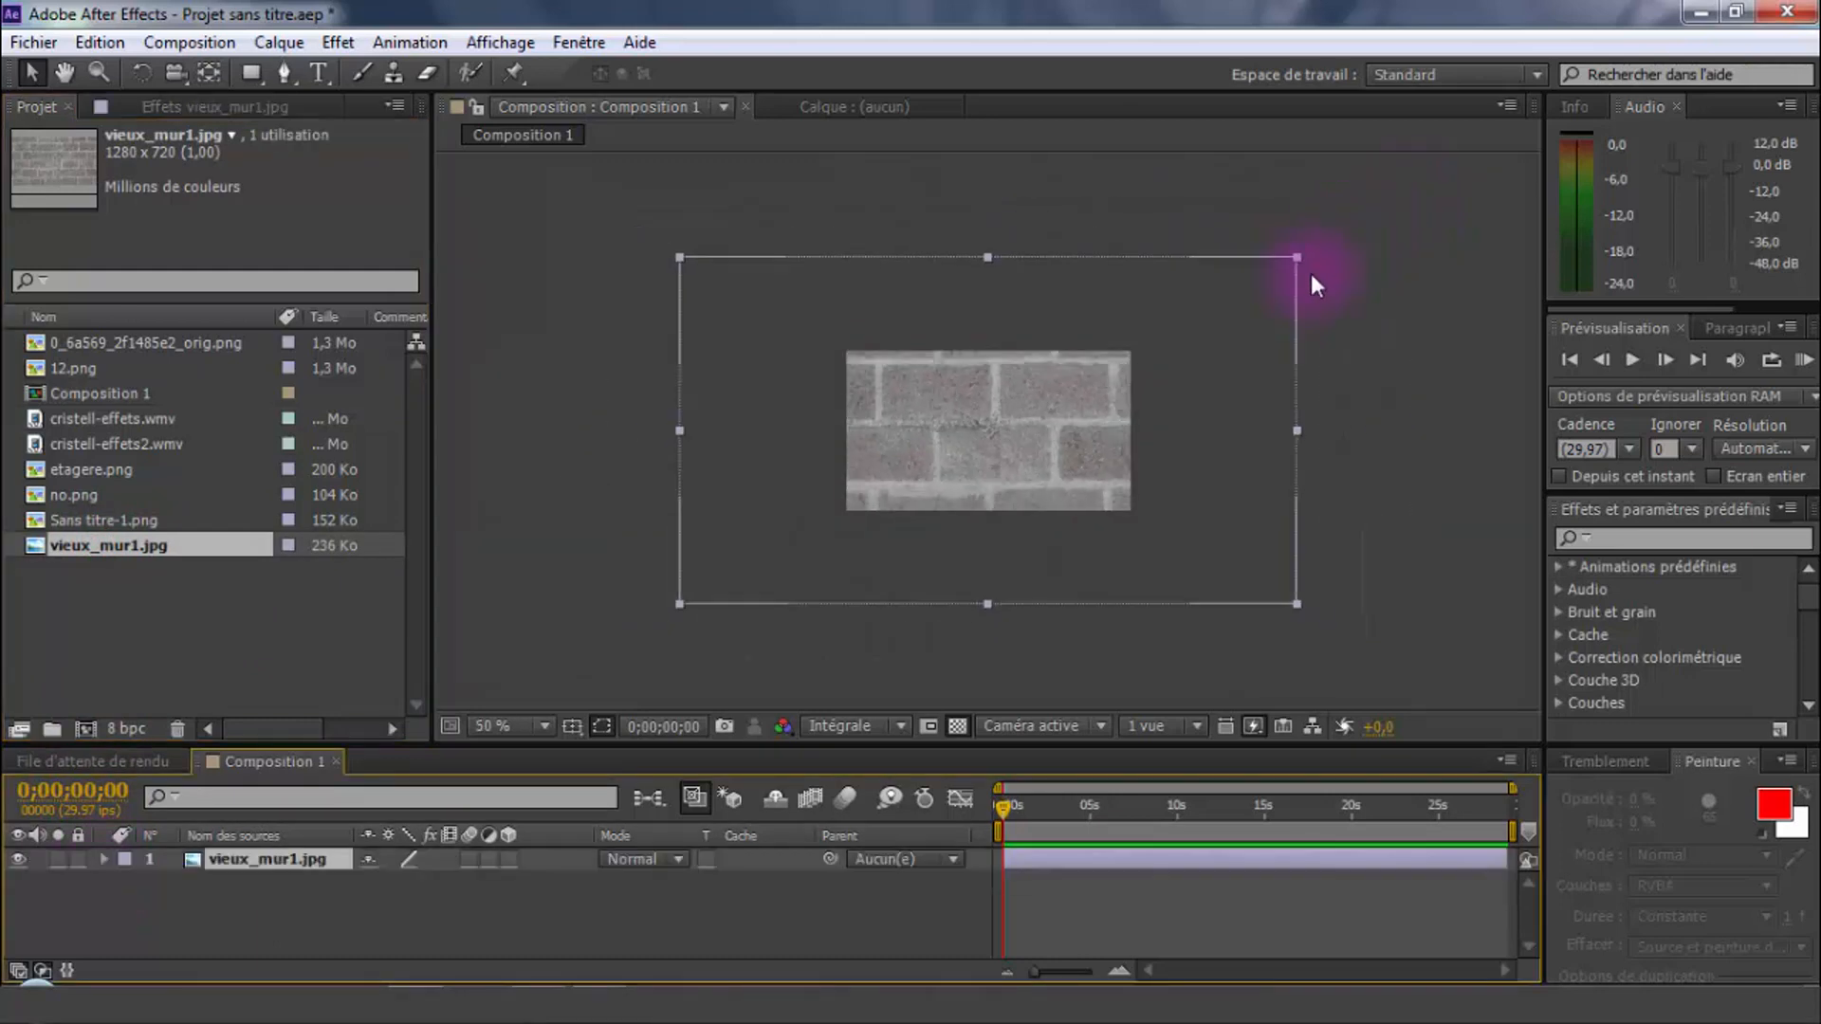
click(1255, 325)
scroll(1254, 325, up, 2)
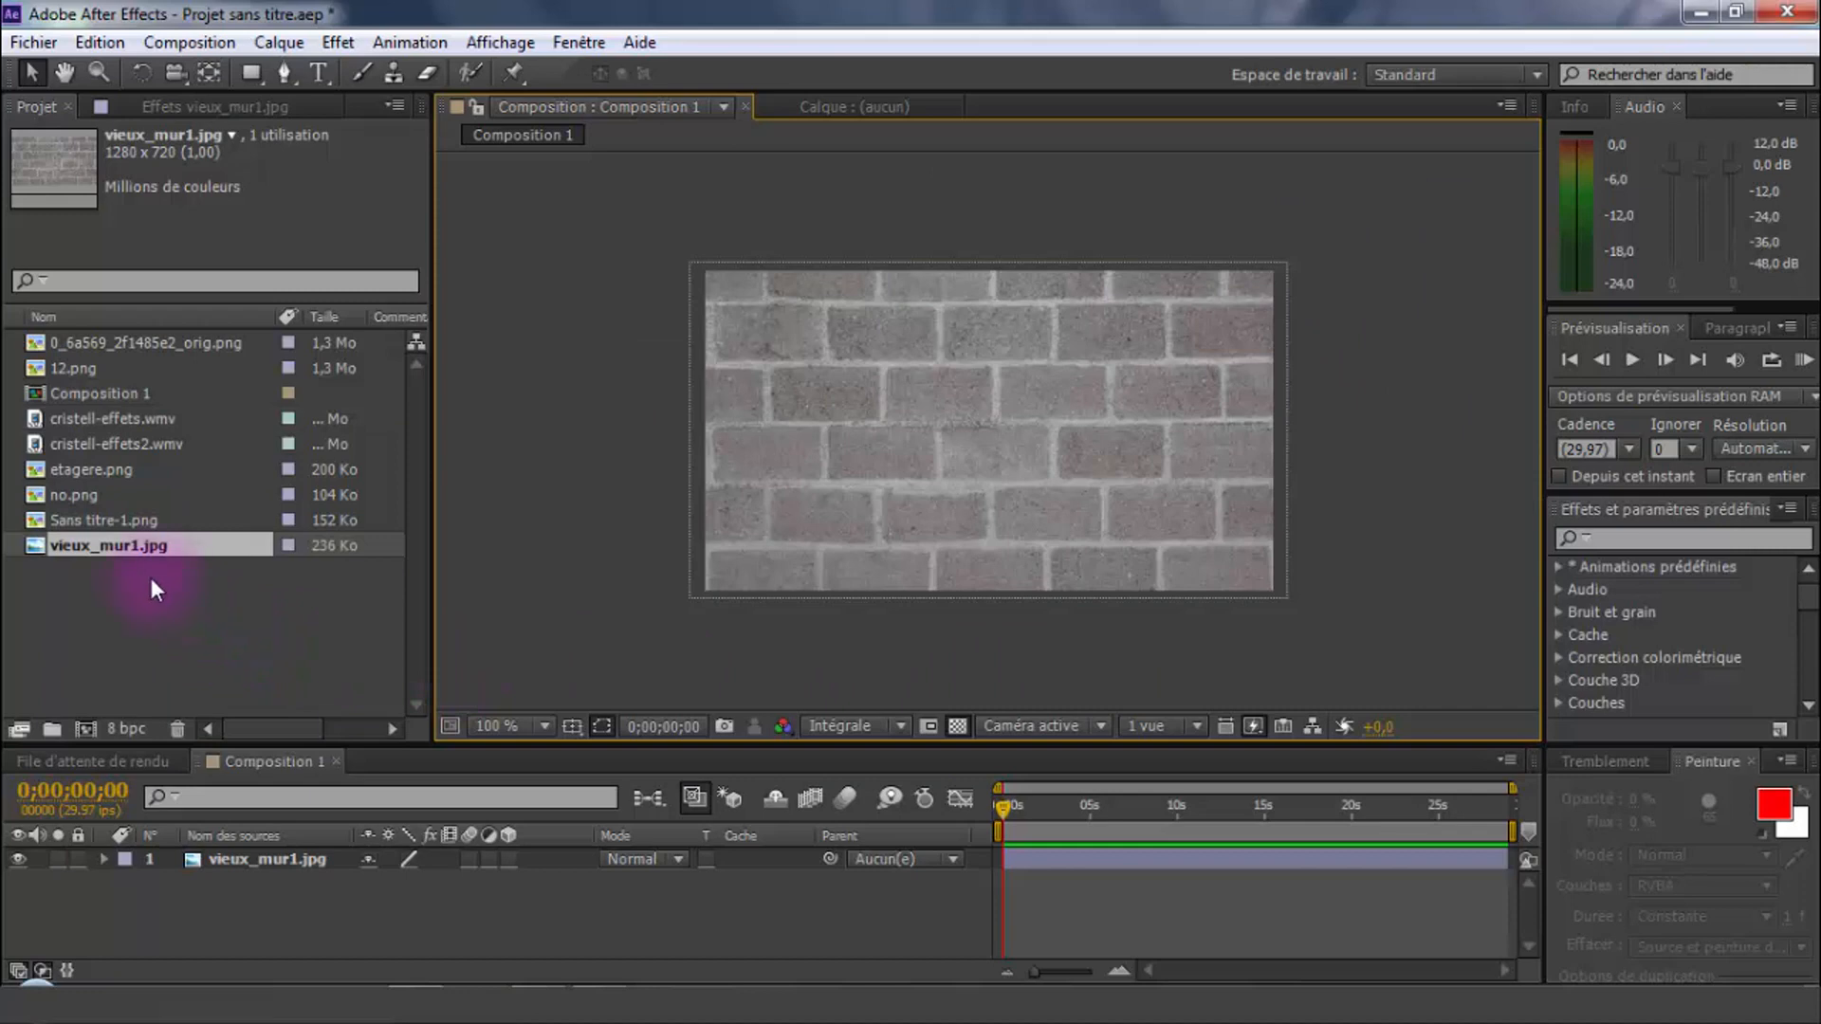
Add cristell-effets.wmv above the wall layer and scale the clip down to slightly larger than the frame
drag(95, 418, 112, 851)
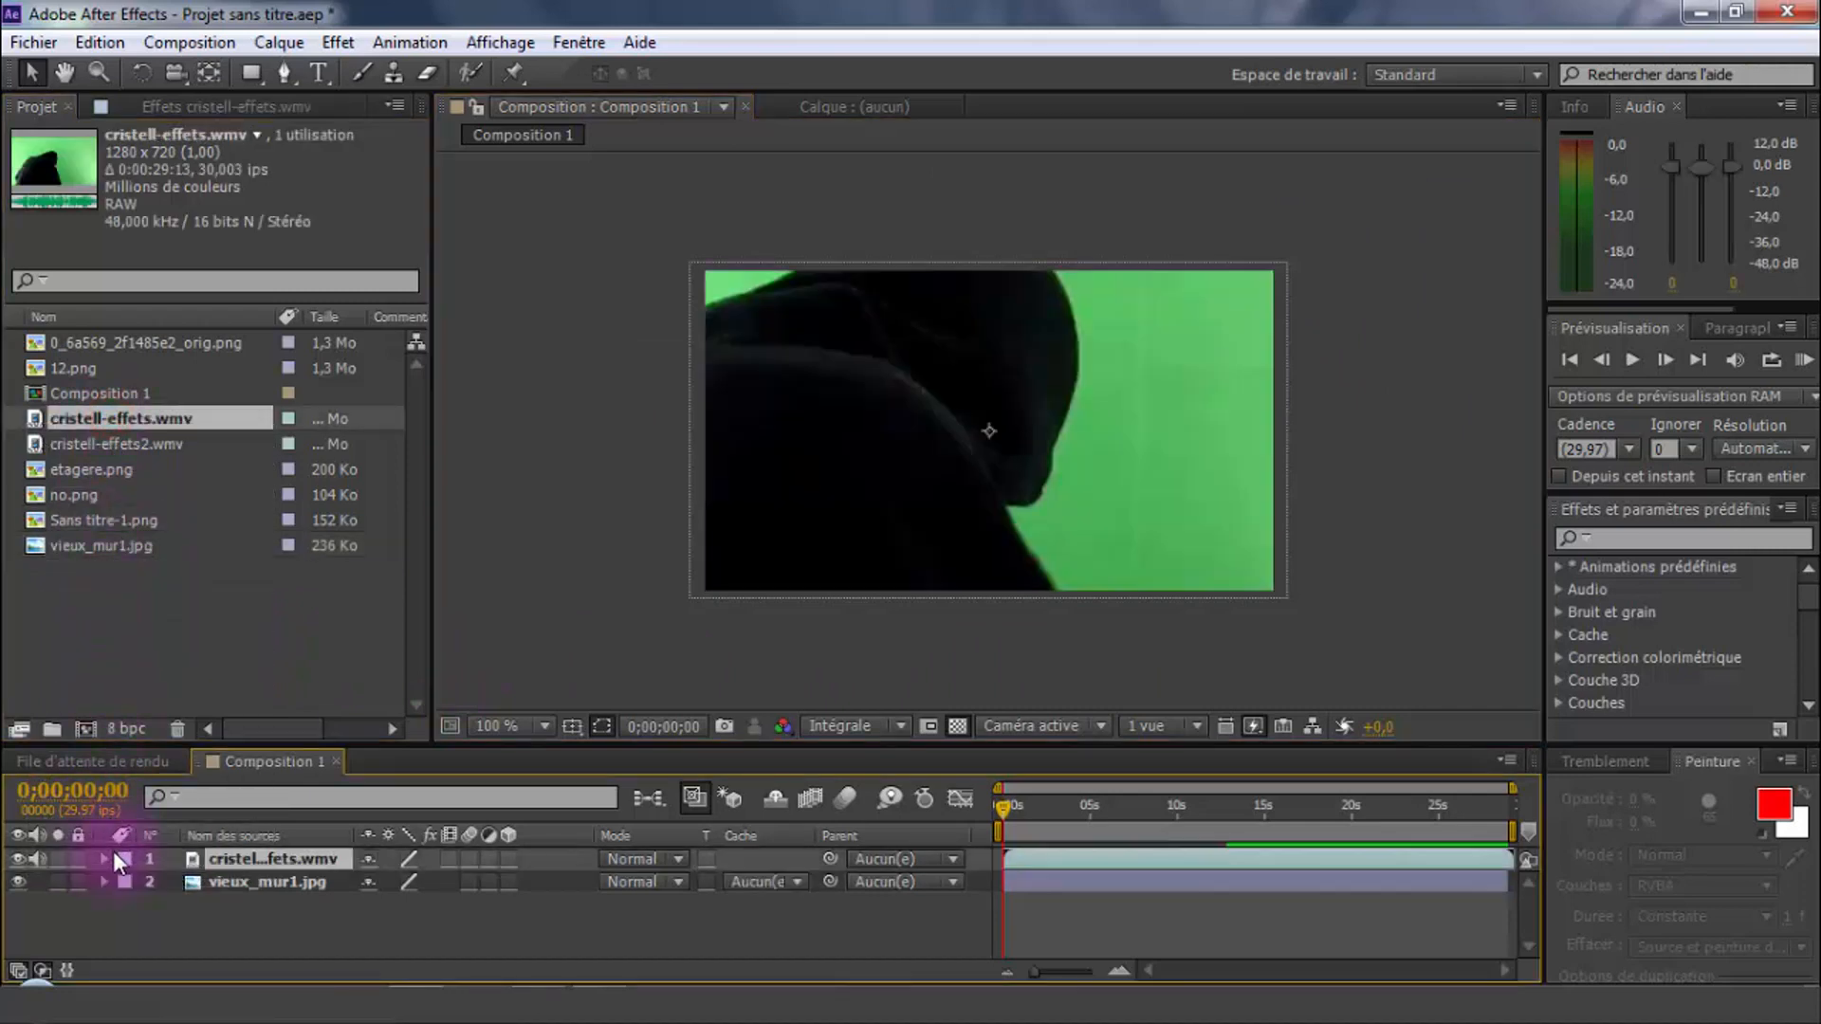
scroll(607, 544, down, 1)
drag(1419, 191, 1174, 337)
scroll(1174, 338, up, 1)
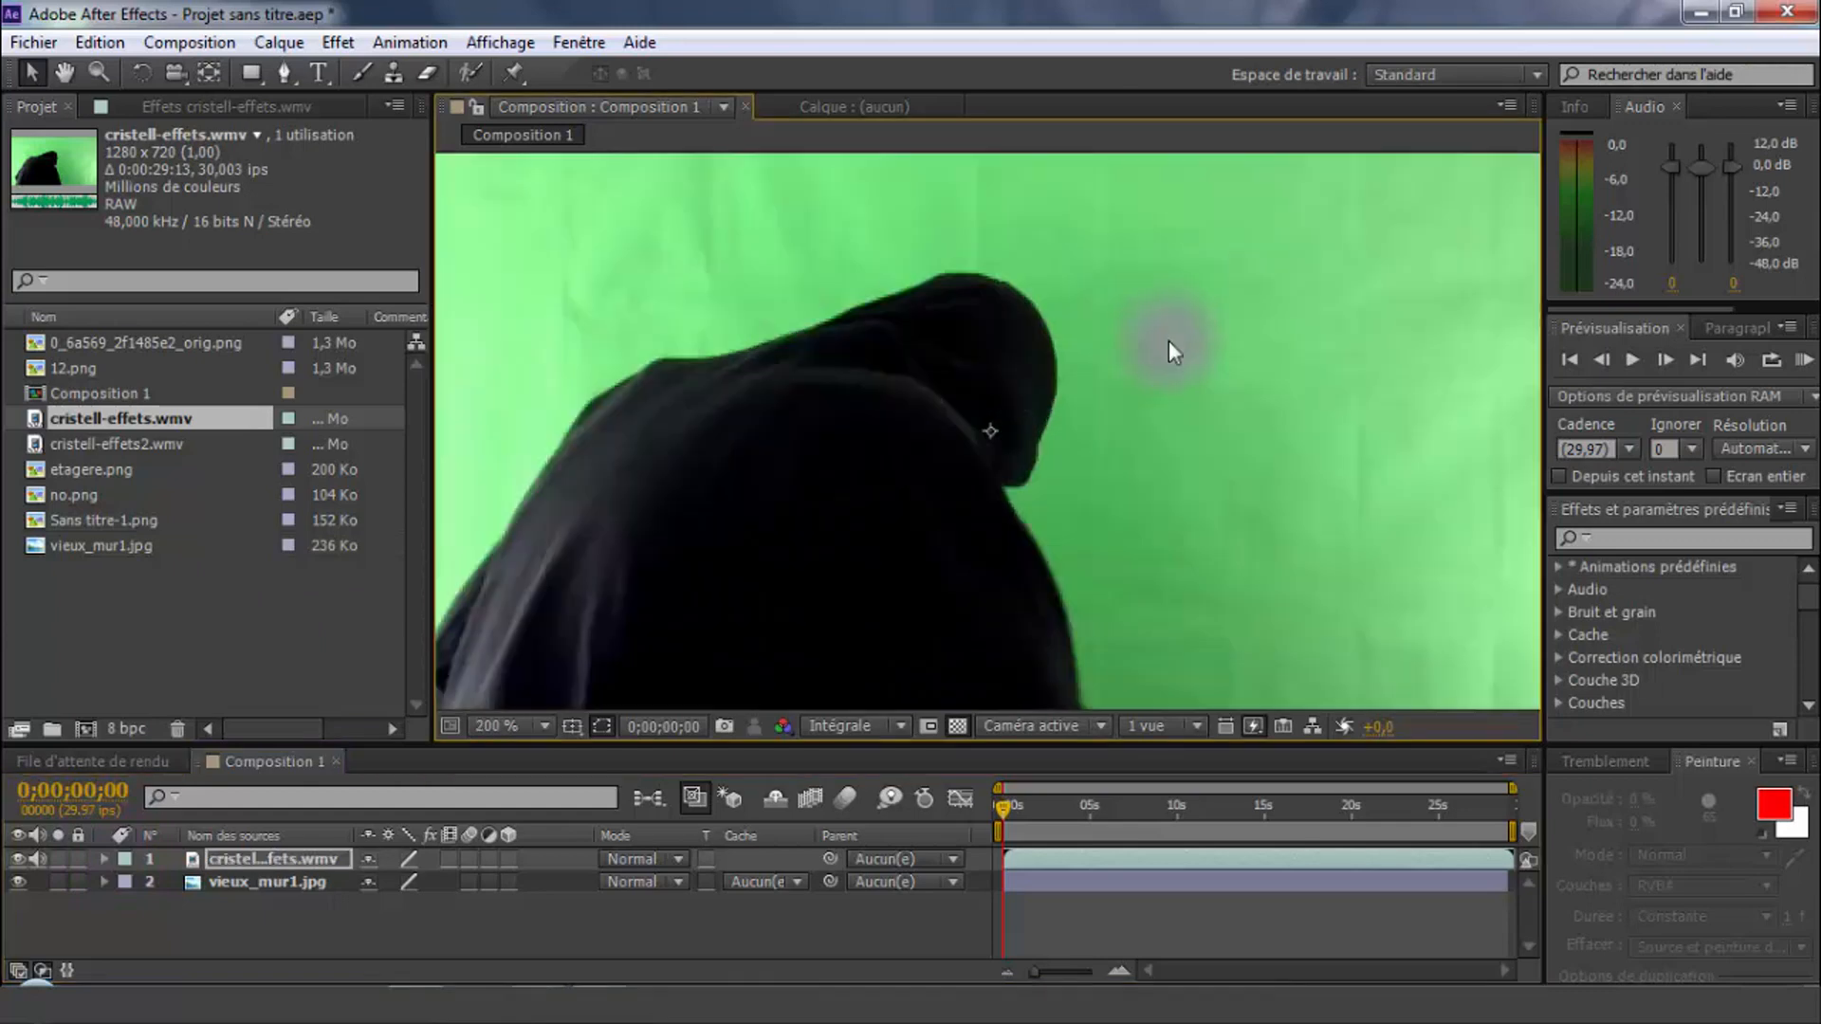
click(1347, 485)
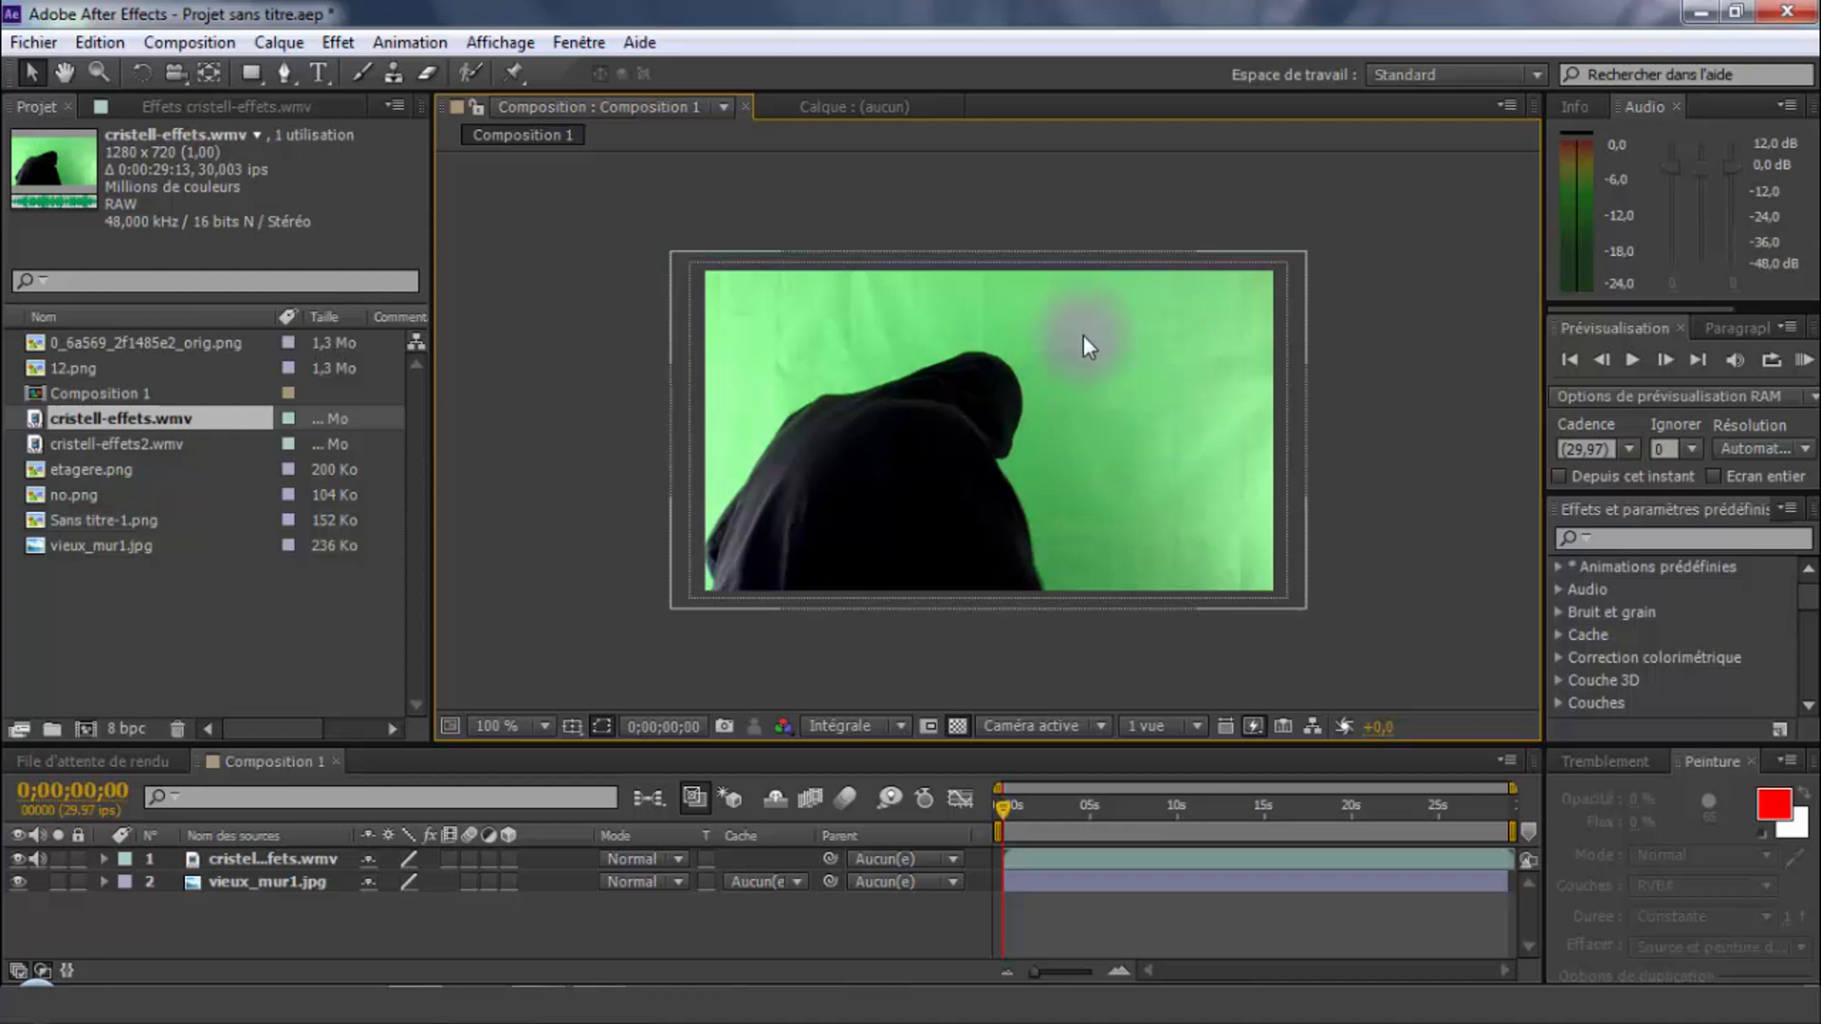
Apply Keylight (1.2) to the cristell-effets.wmv layer and sample the green backdrop as its Screen Colour
click(1624, 537)
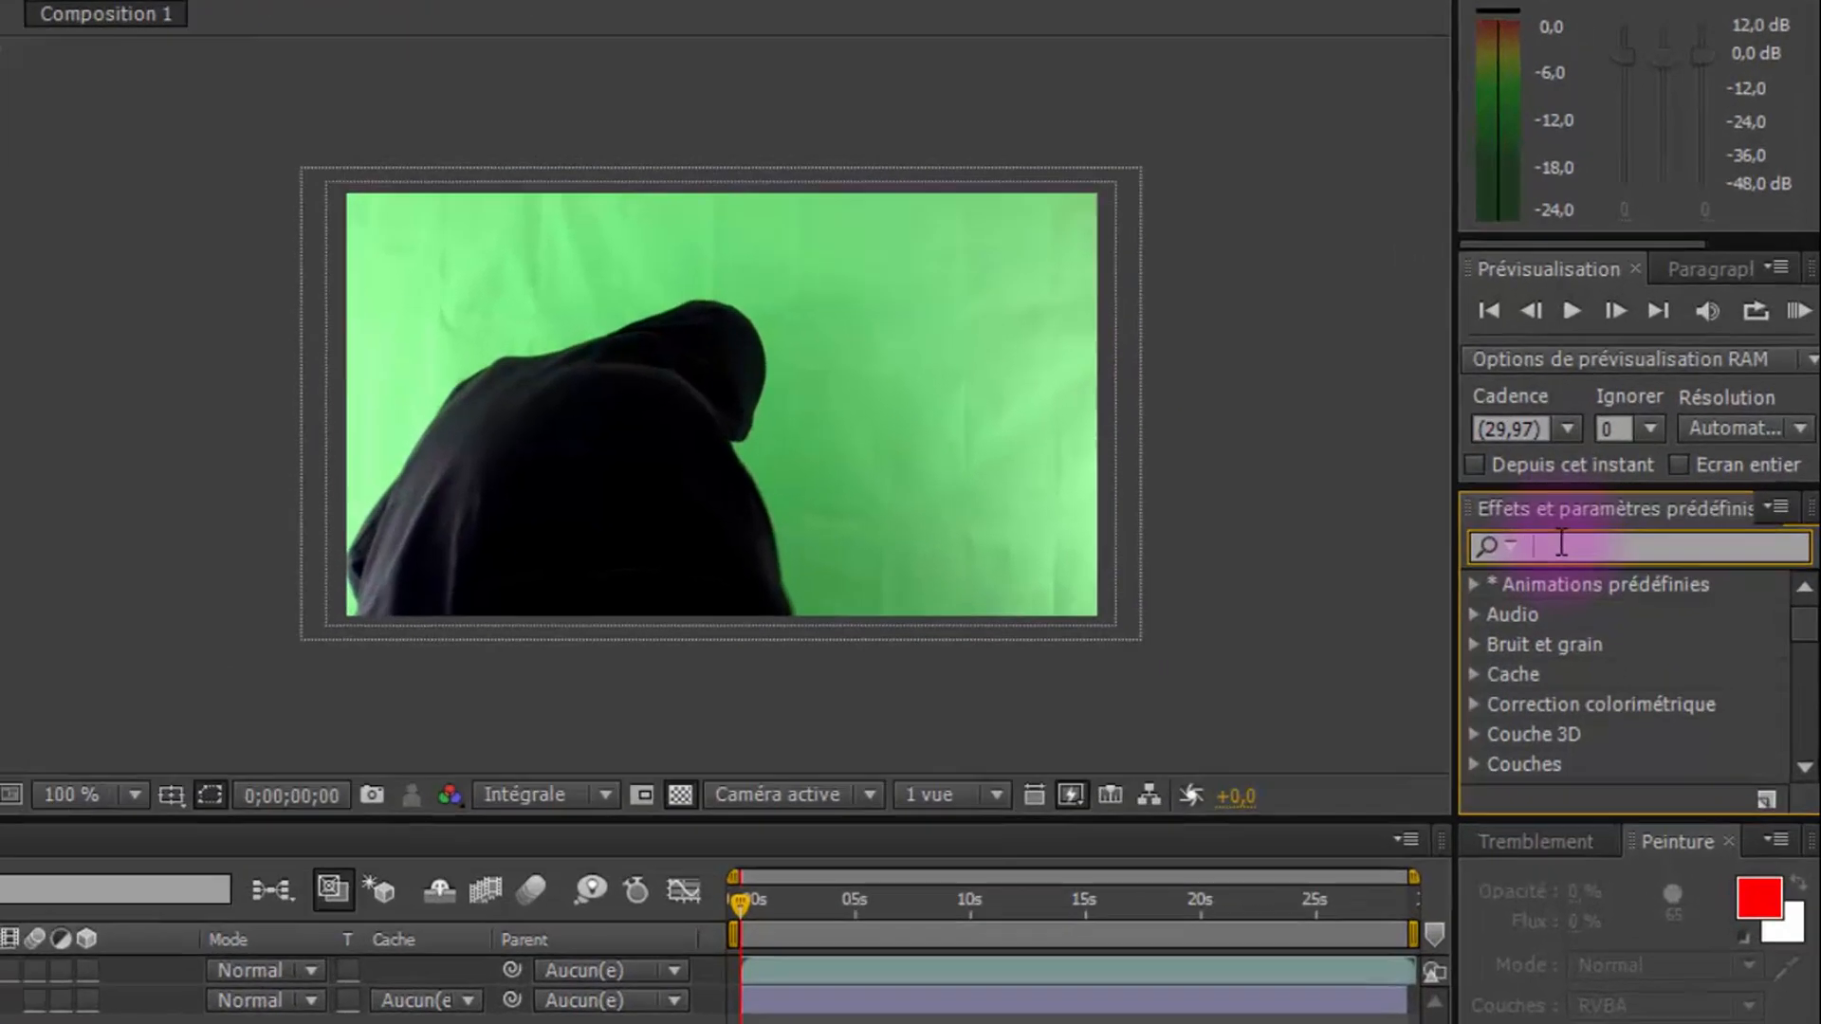
text(key)
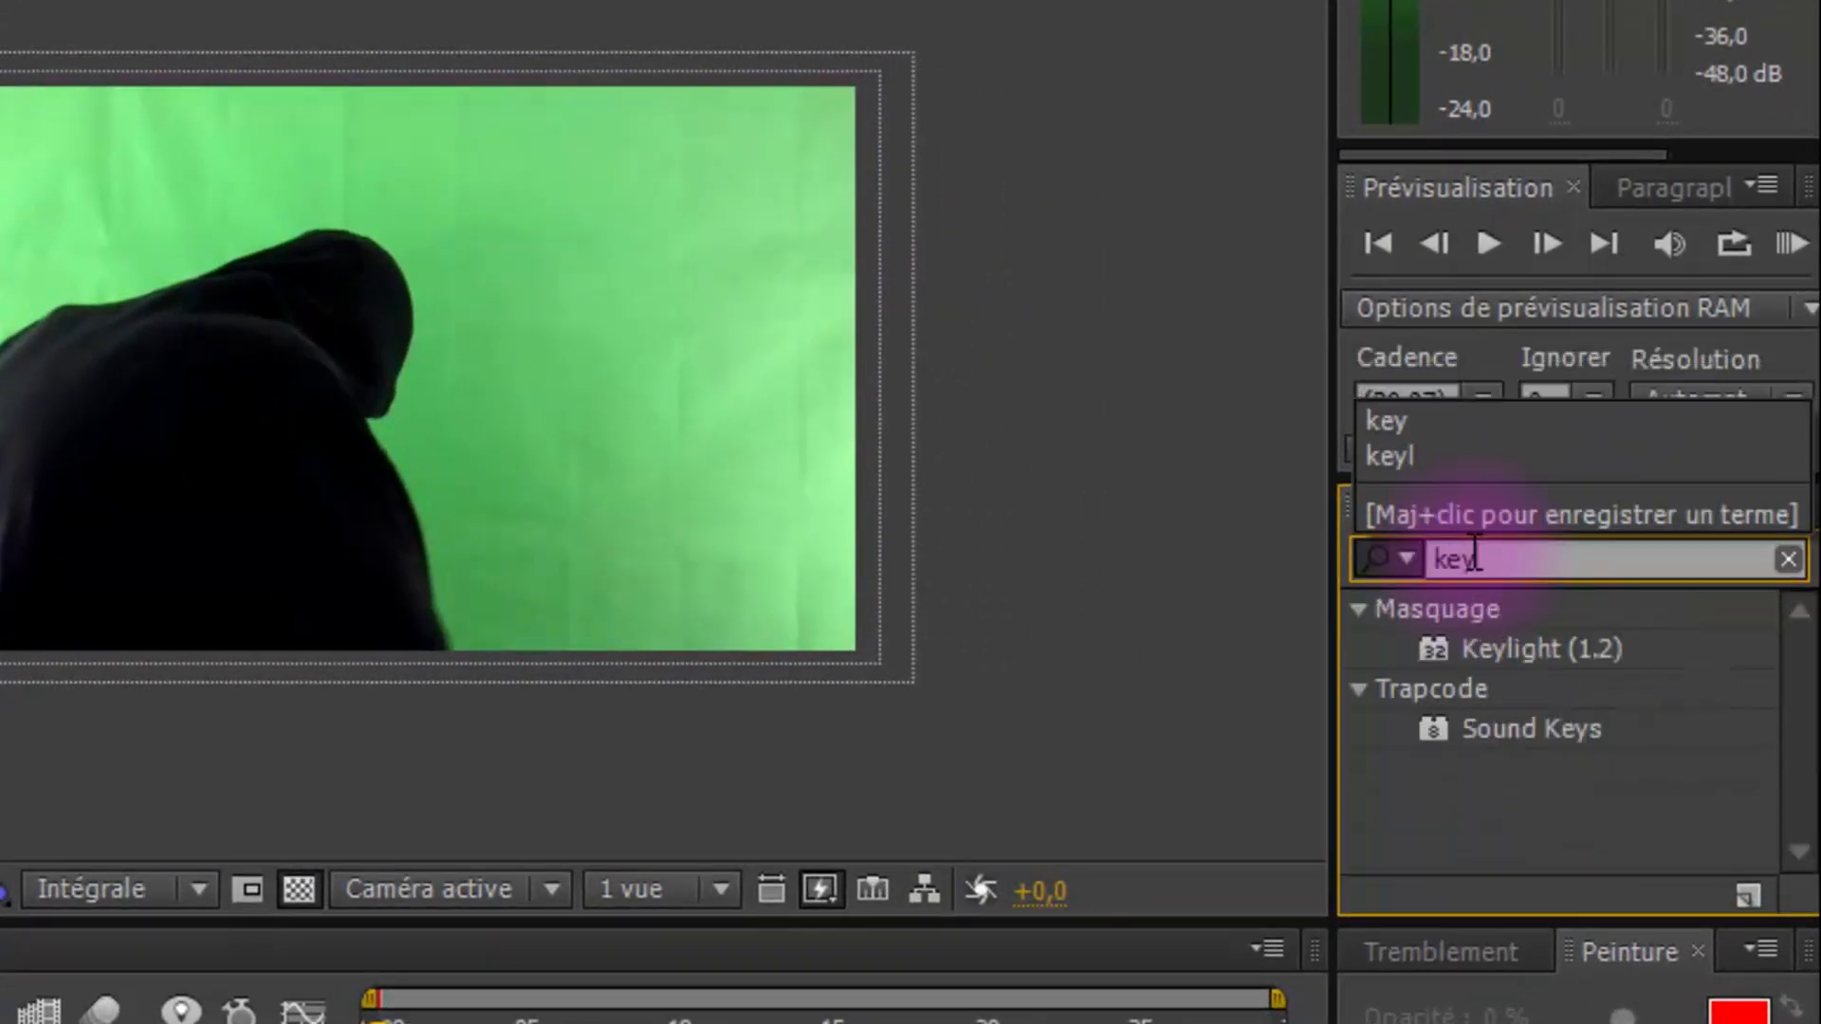
click(1521, 646)
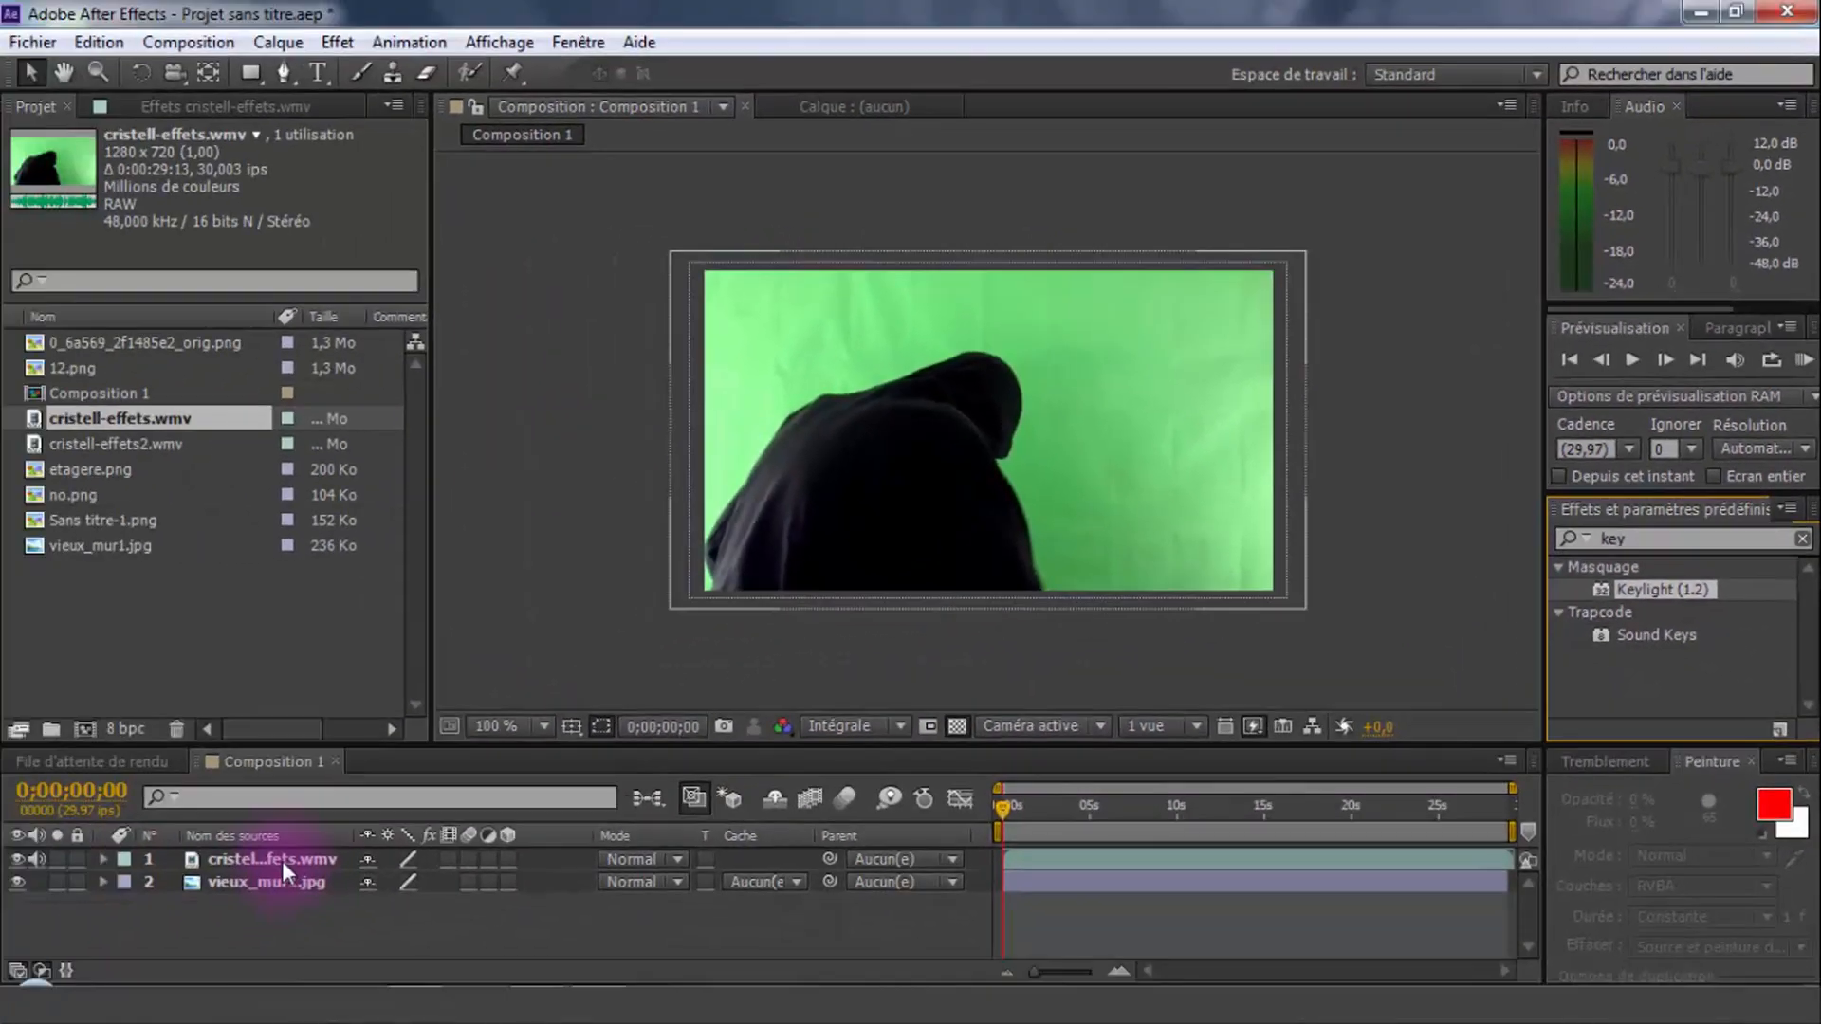
click(281, 861)
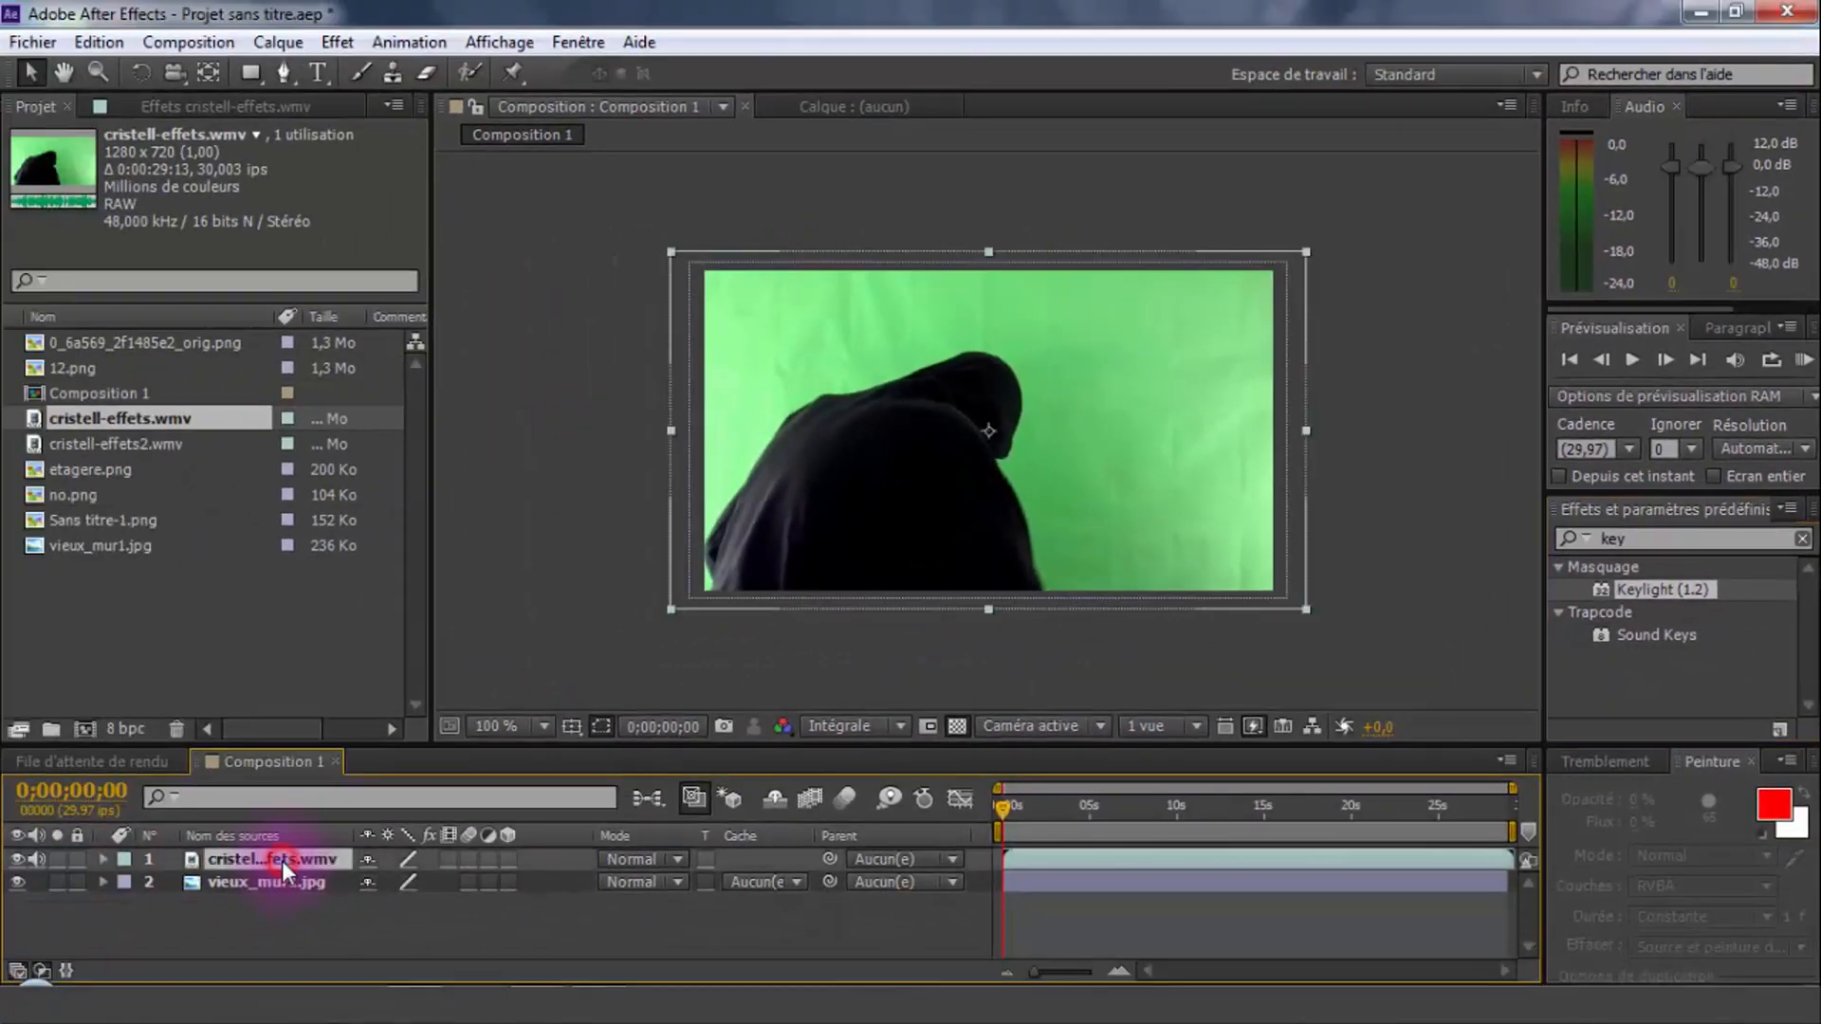
double_click(1669, 590)
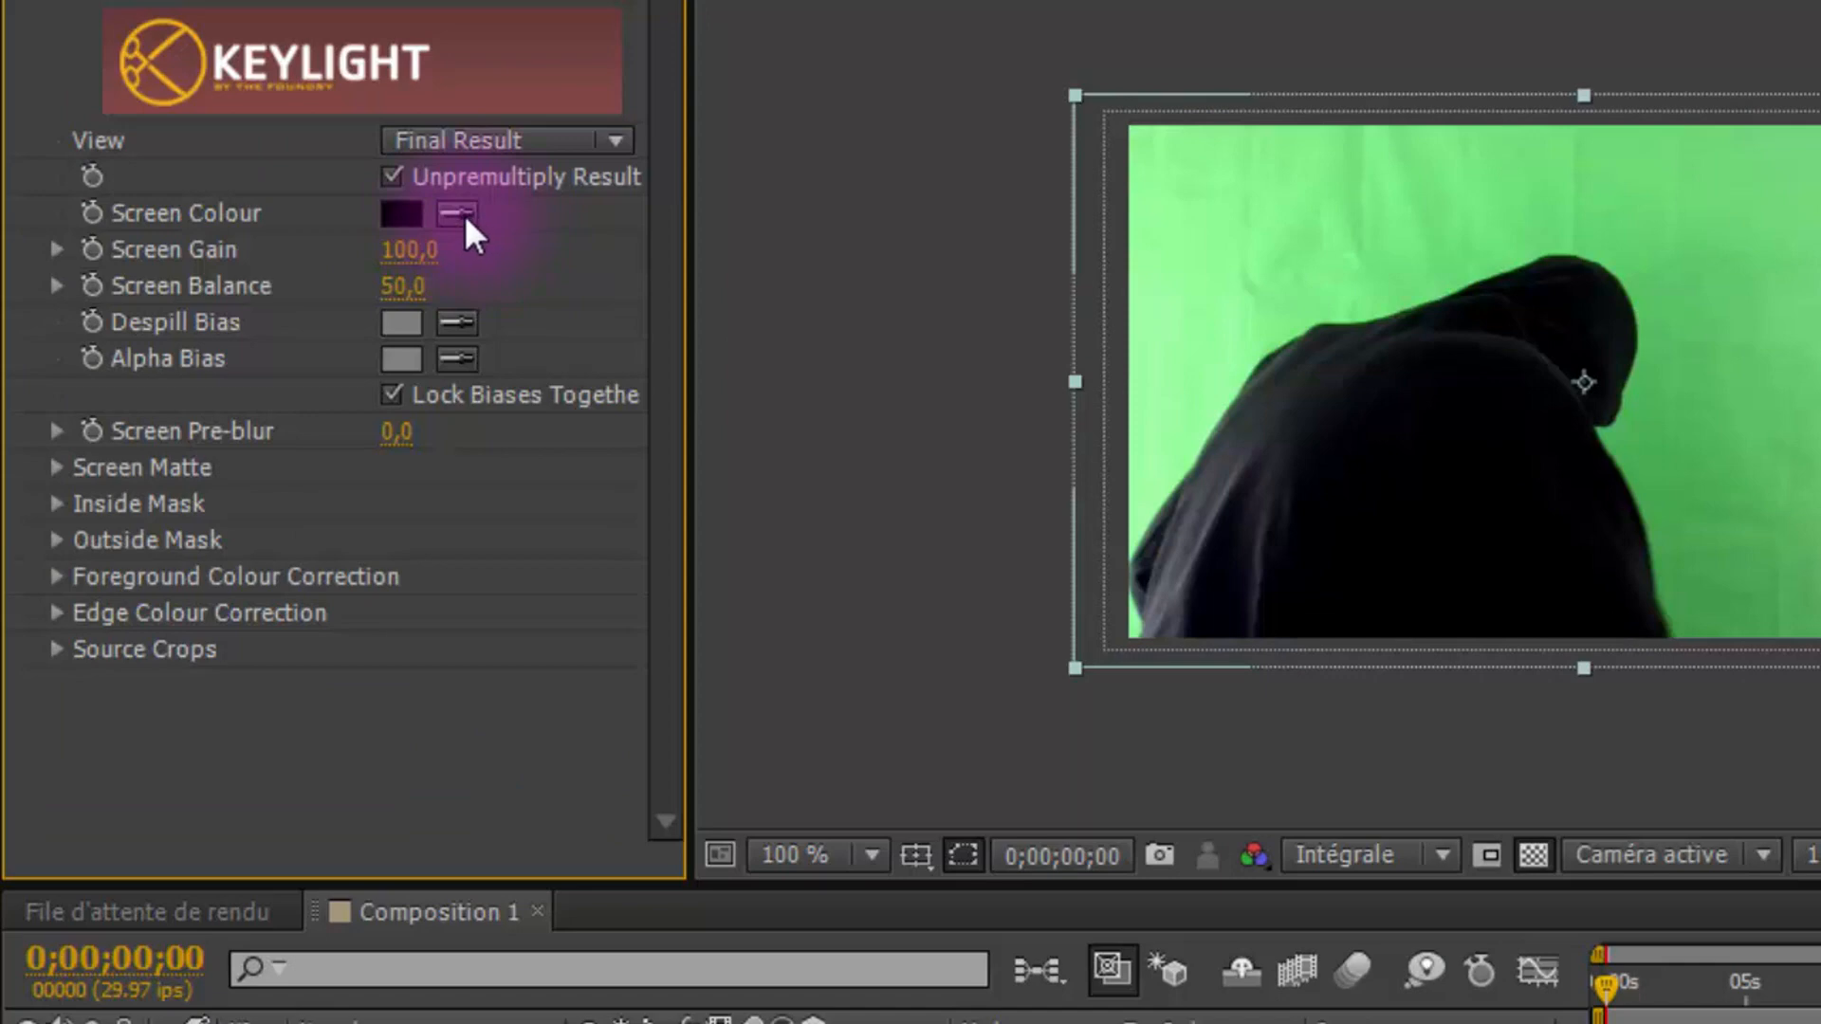
click(463, 216)
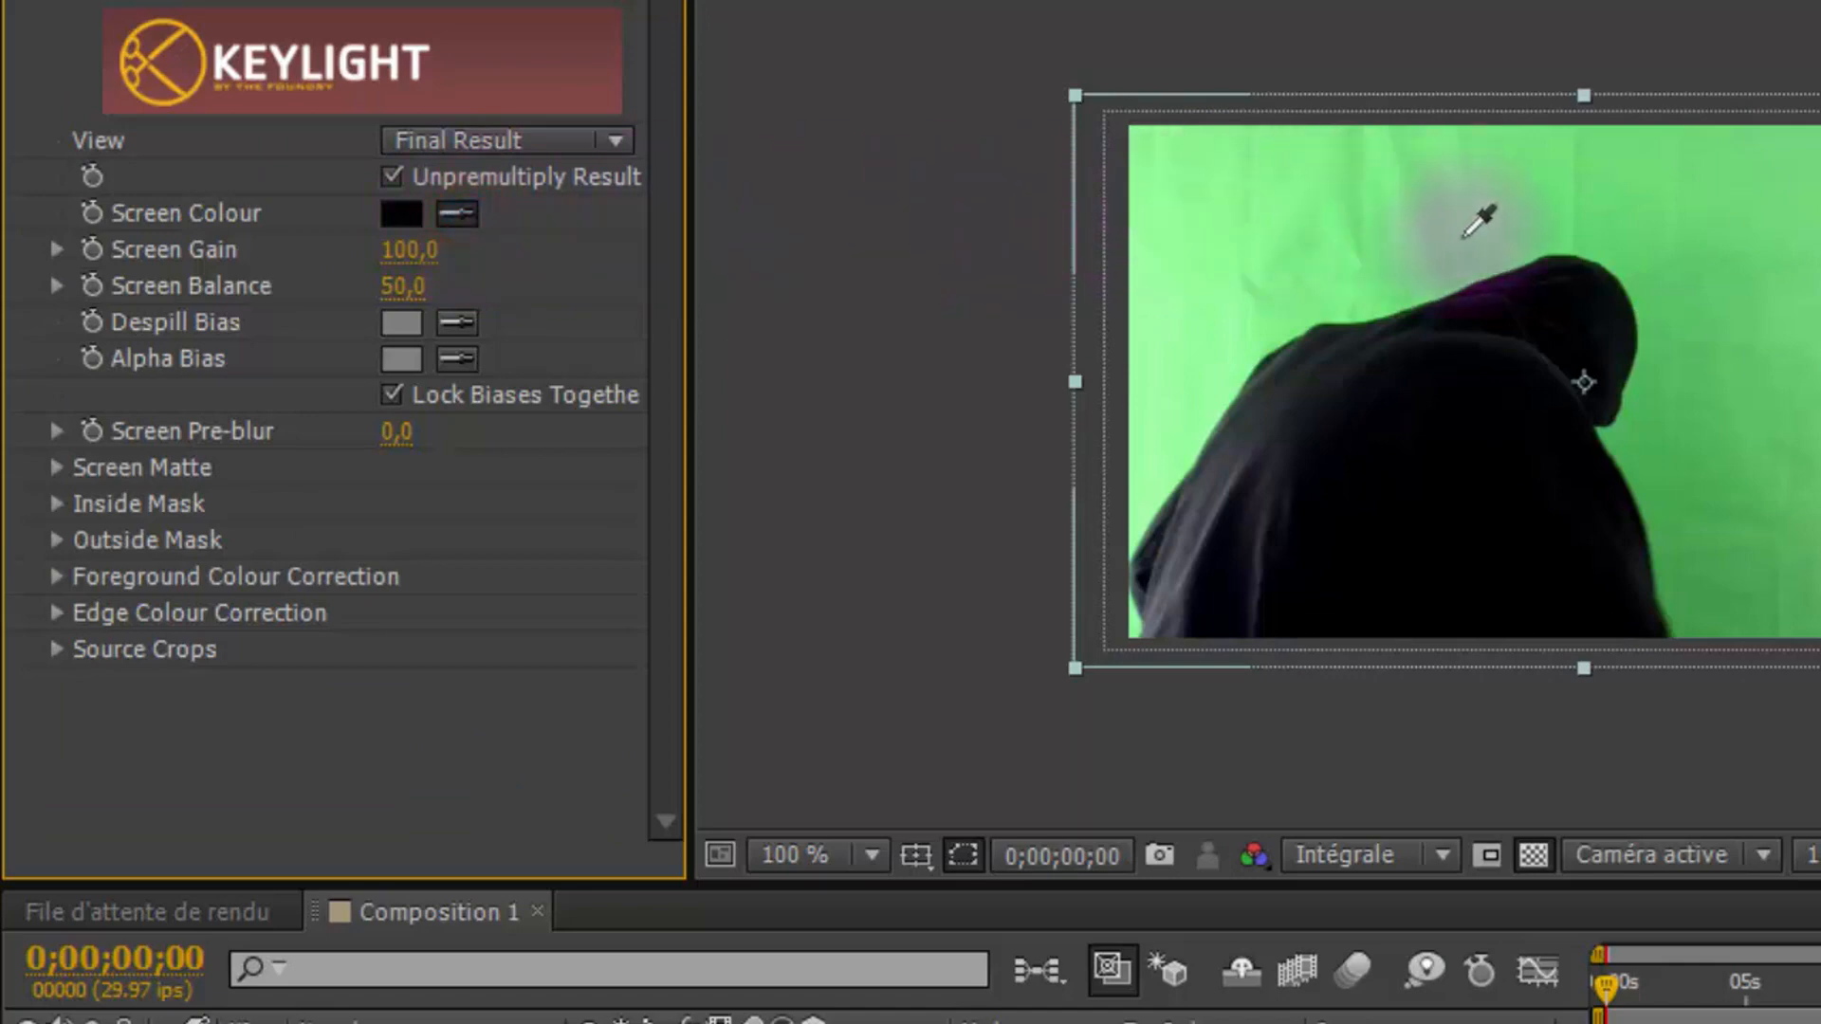
click(1454, 232)
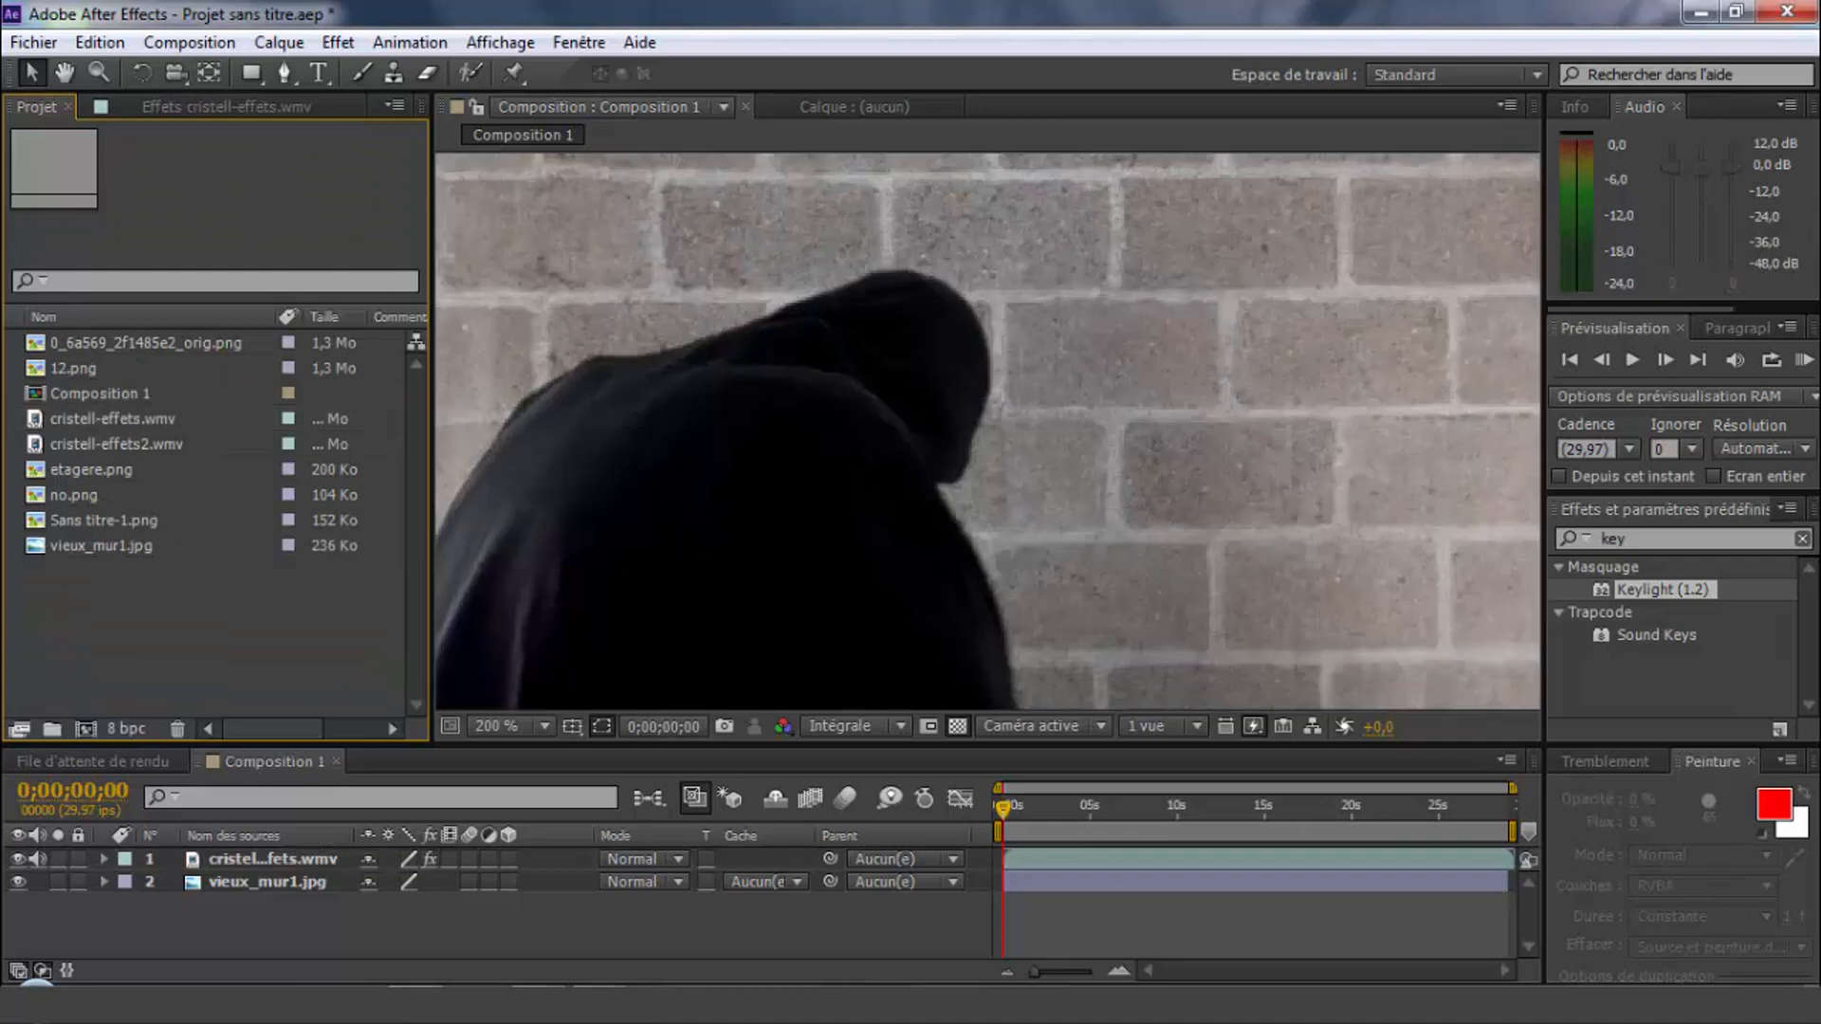
Add etagere.png as the top layer and scale the shelf down to about the size of the frame
click(94, 469)
drag(95, 469, 126, 854)
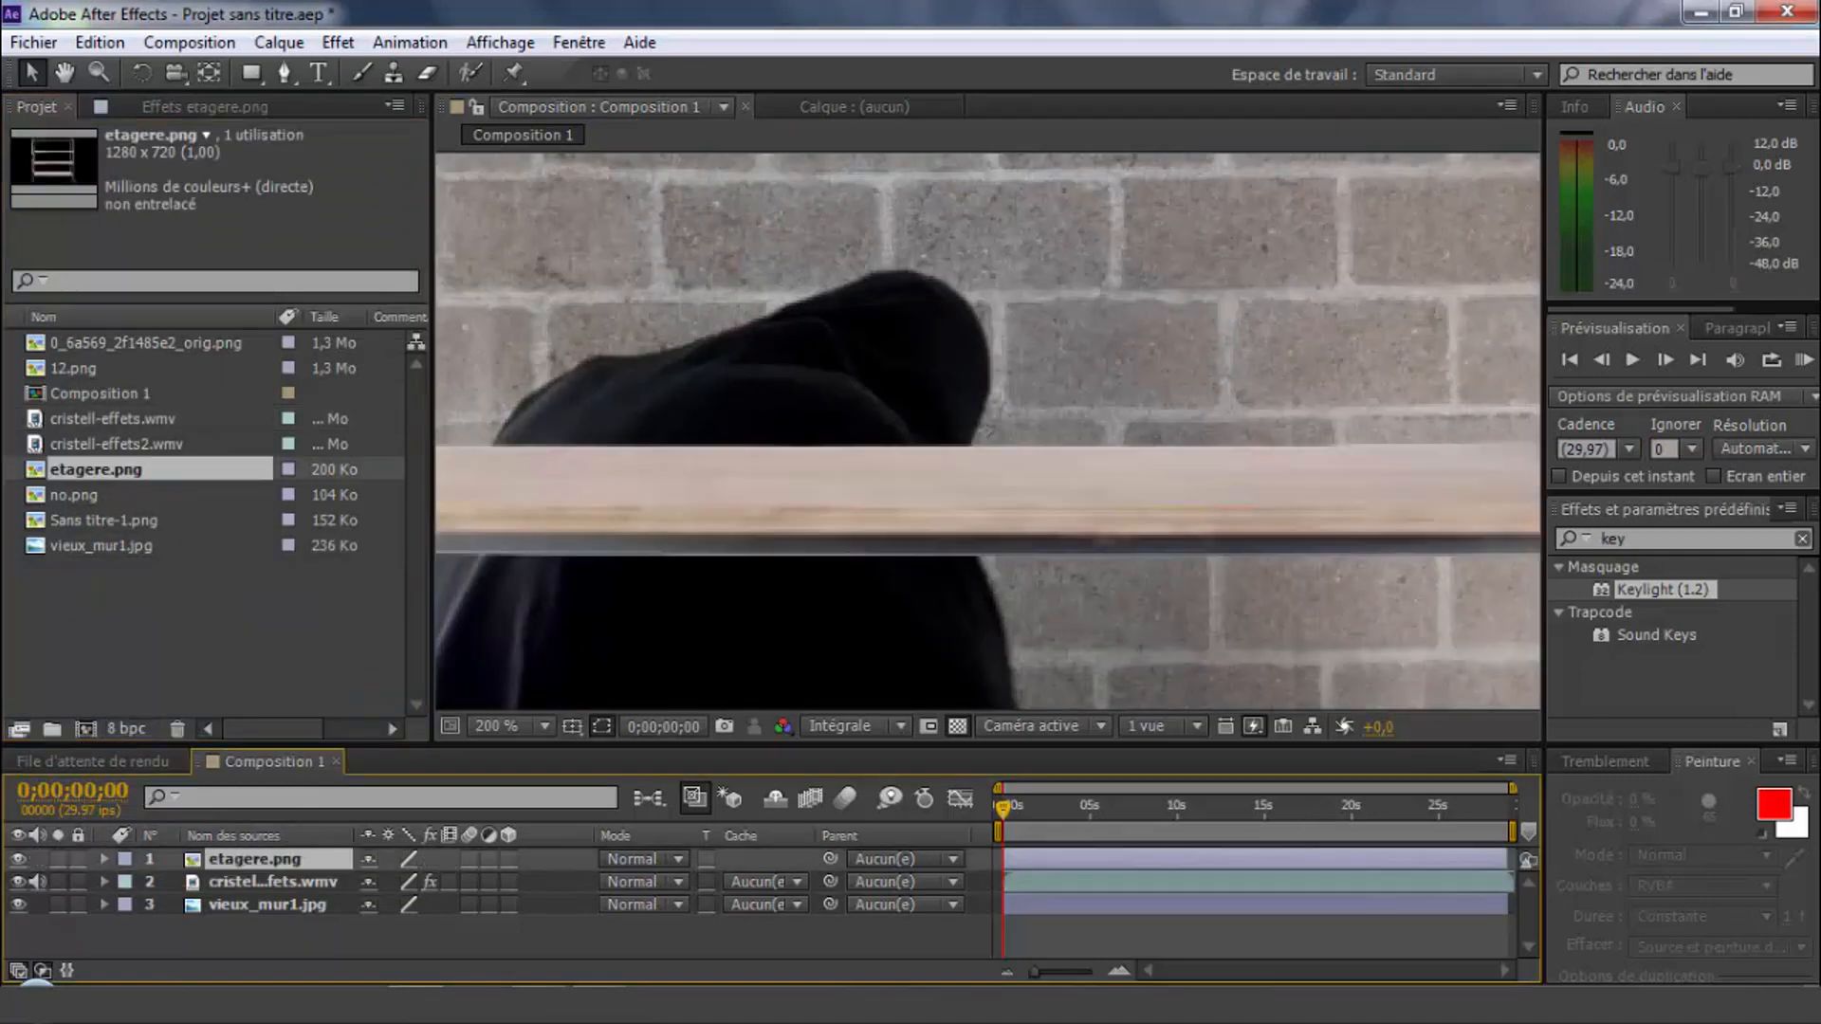
scroll(987, 433, down, 3)
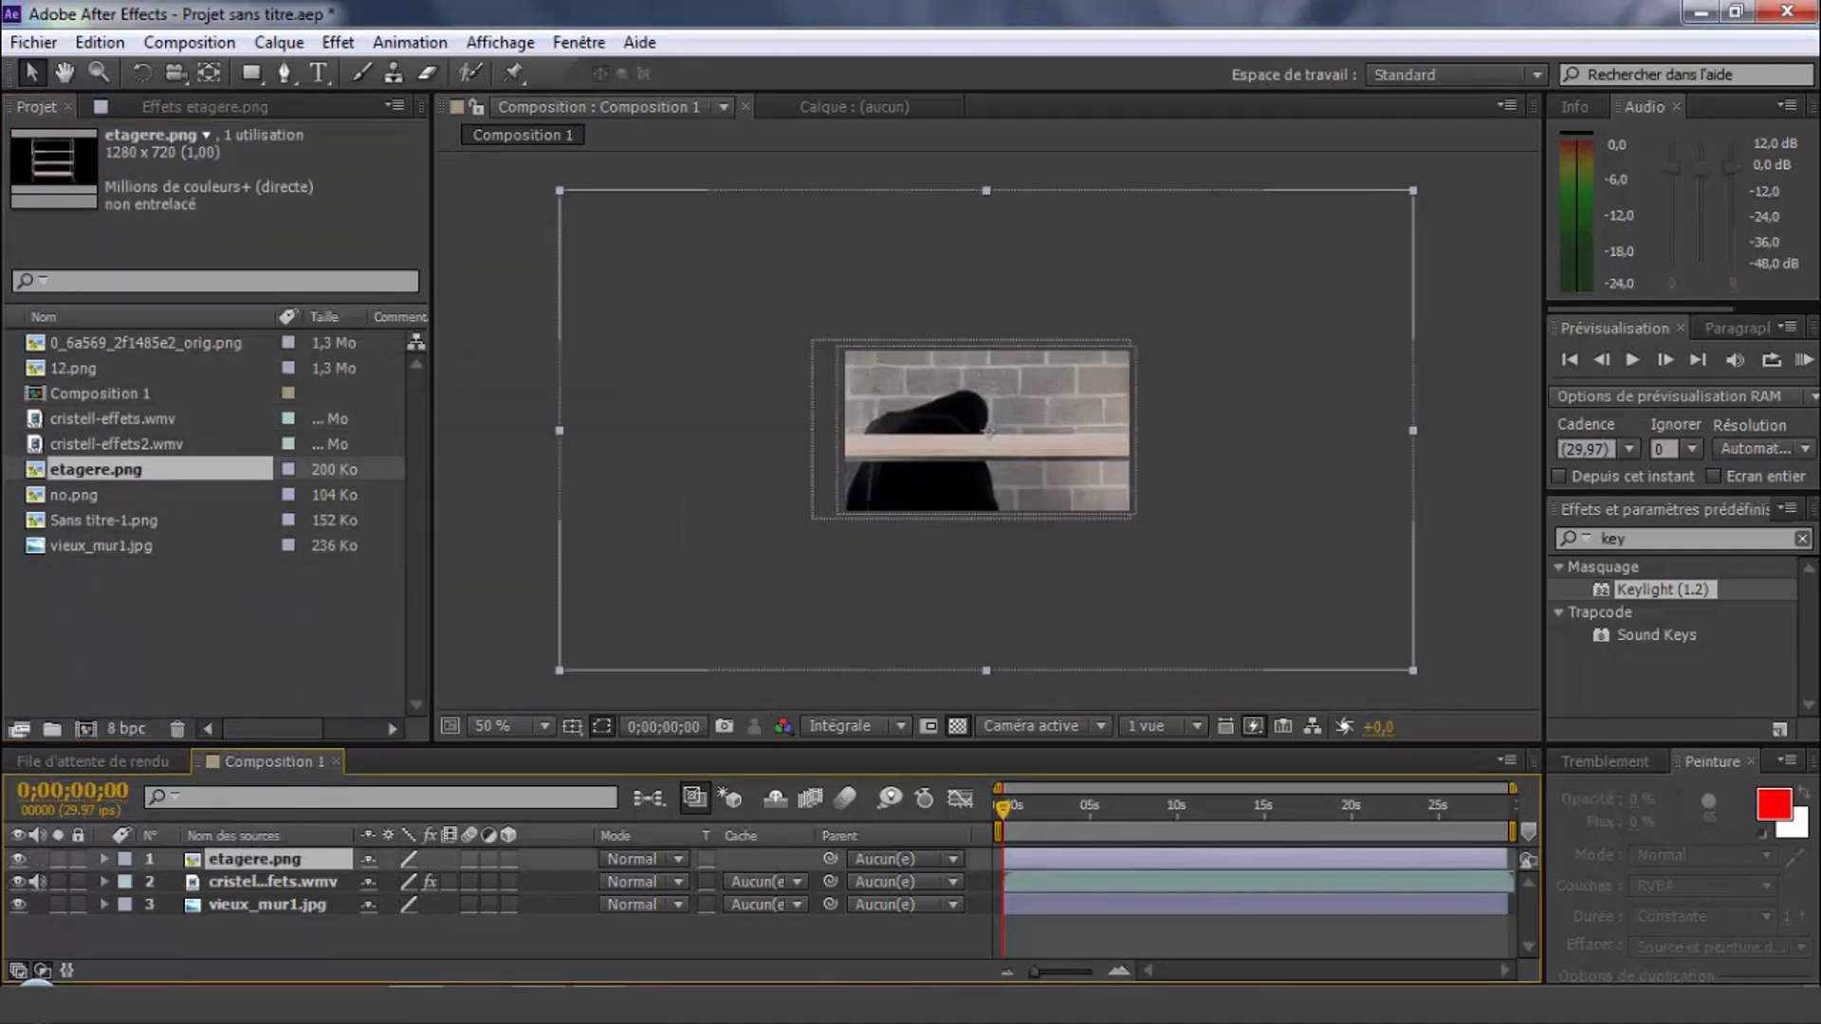
drag(1412, 670, 1149, 522)
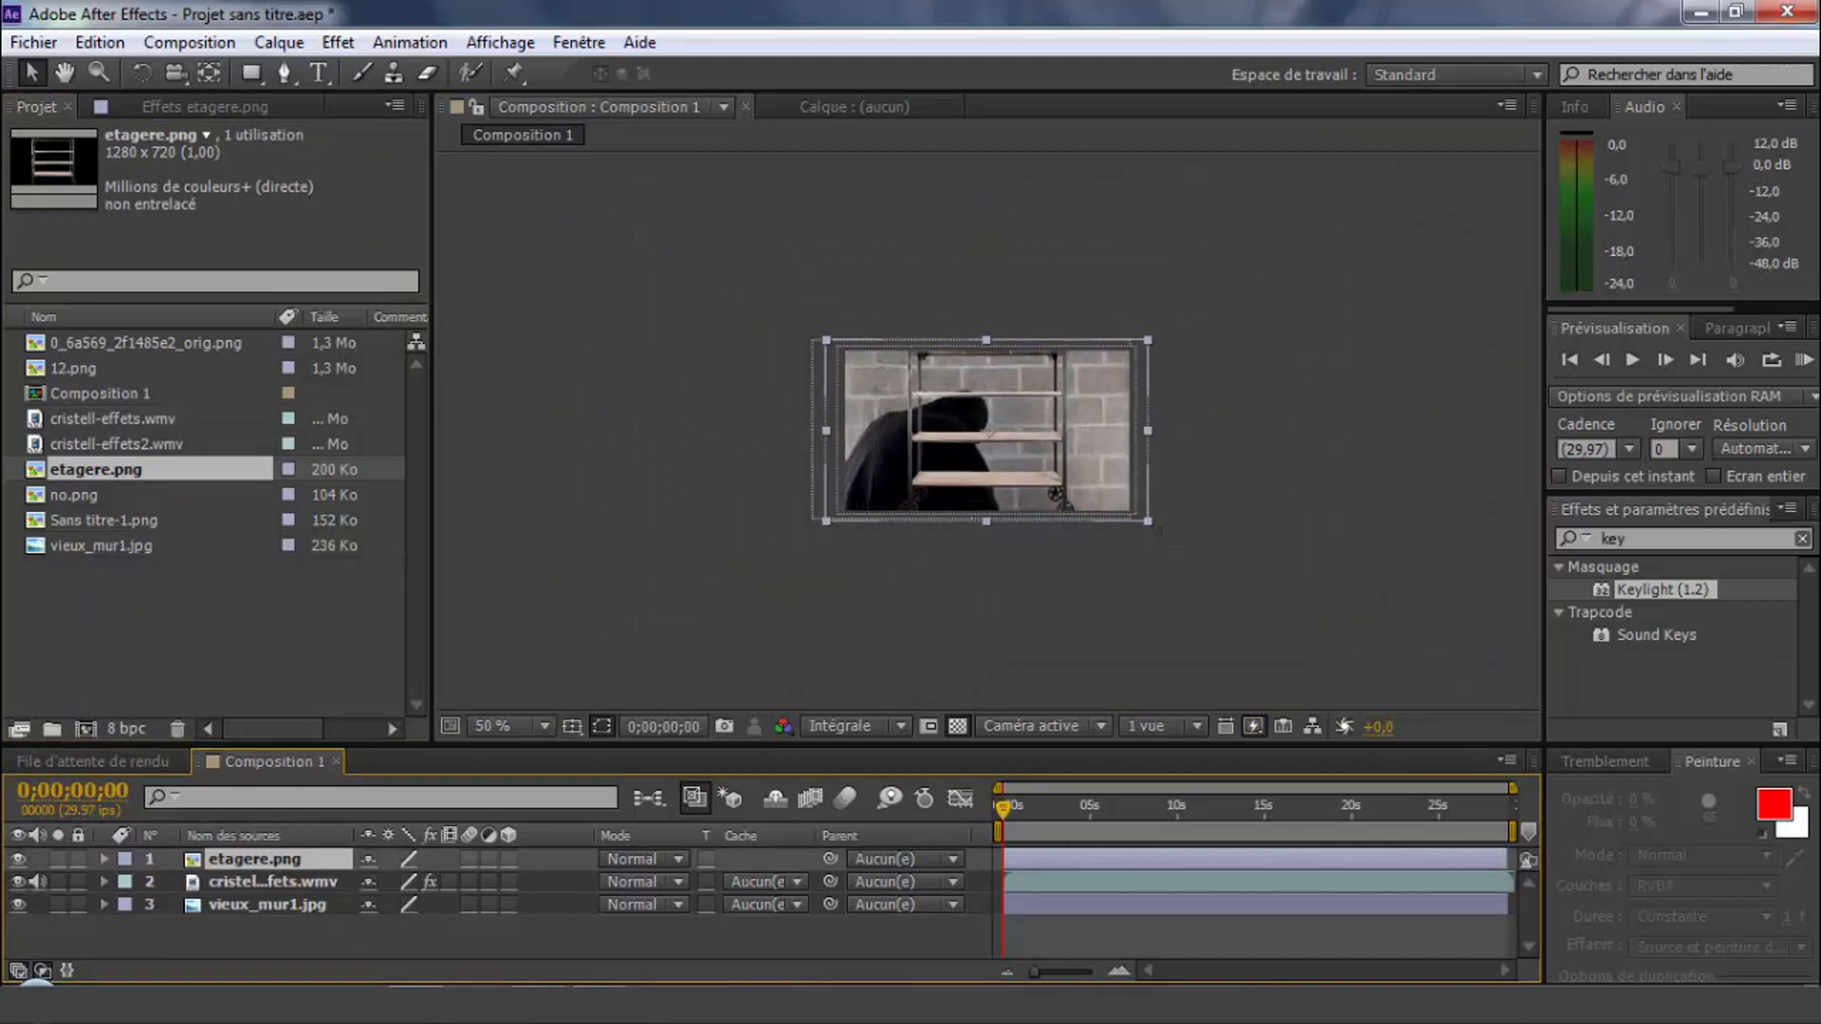
scroll(1159, 531, up, 1)
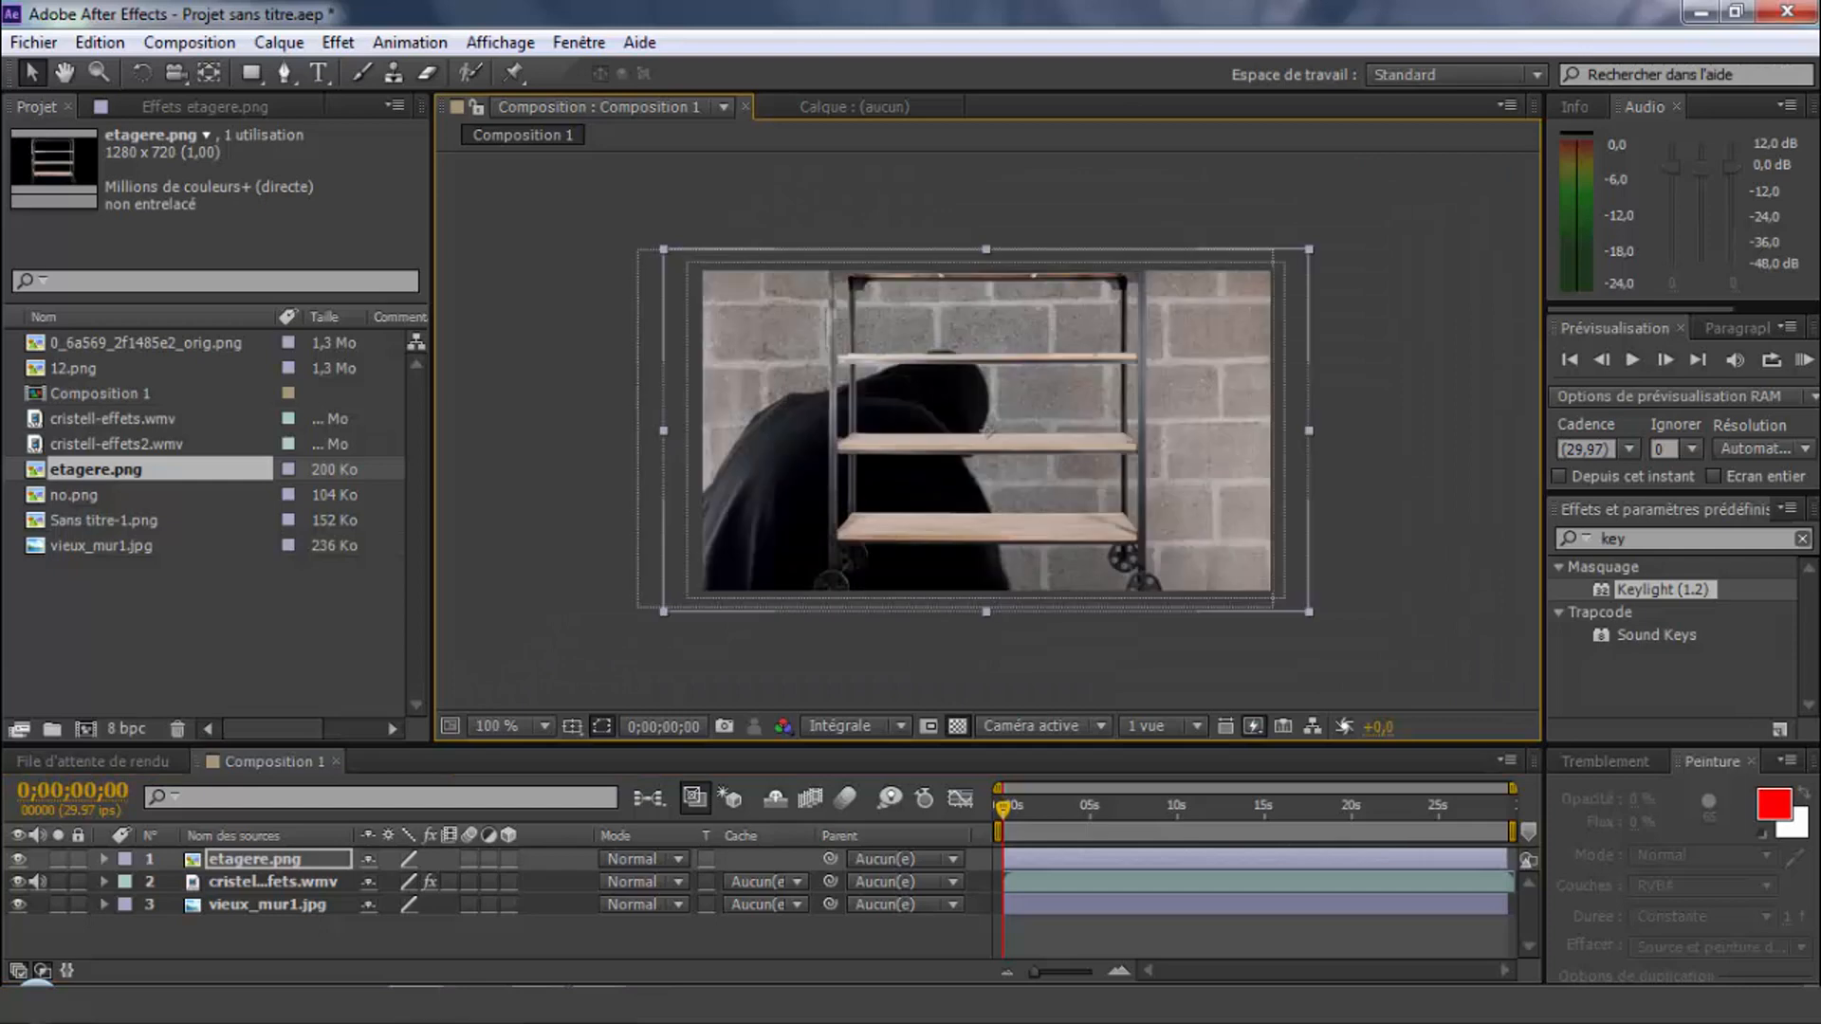
Shrink the shelf further in the lower-right corner of the scene and place its layer beneath cristell-effets.wmv
drag(988, 431, 1191, 545)
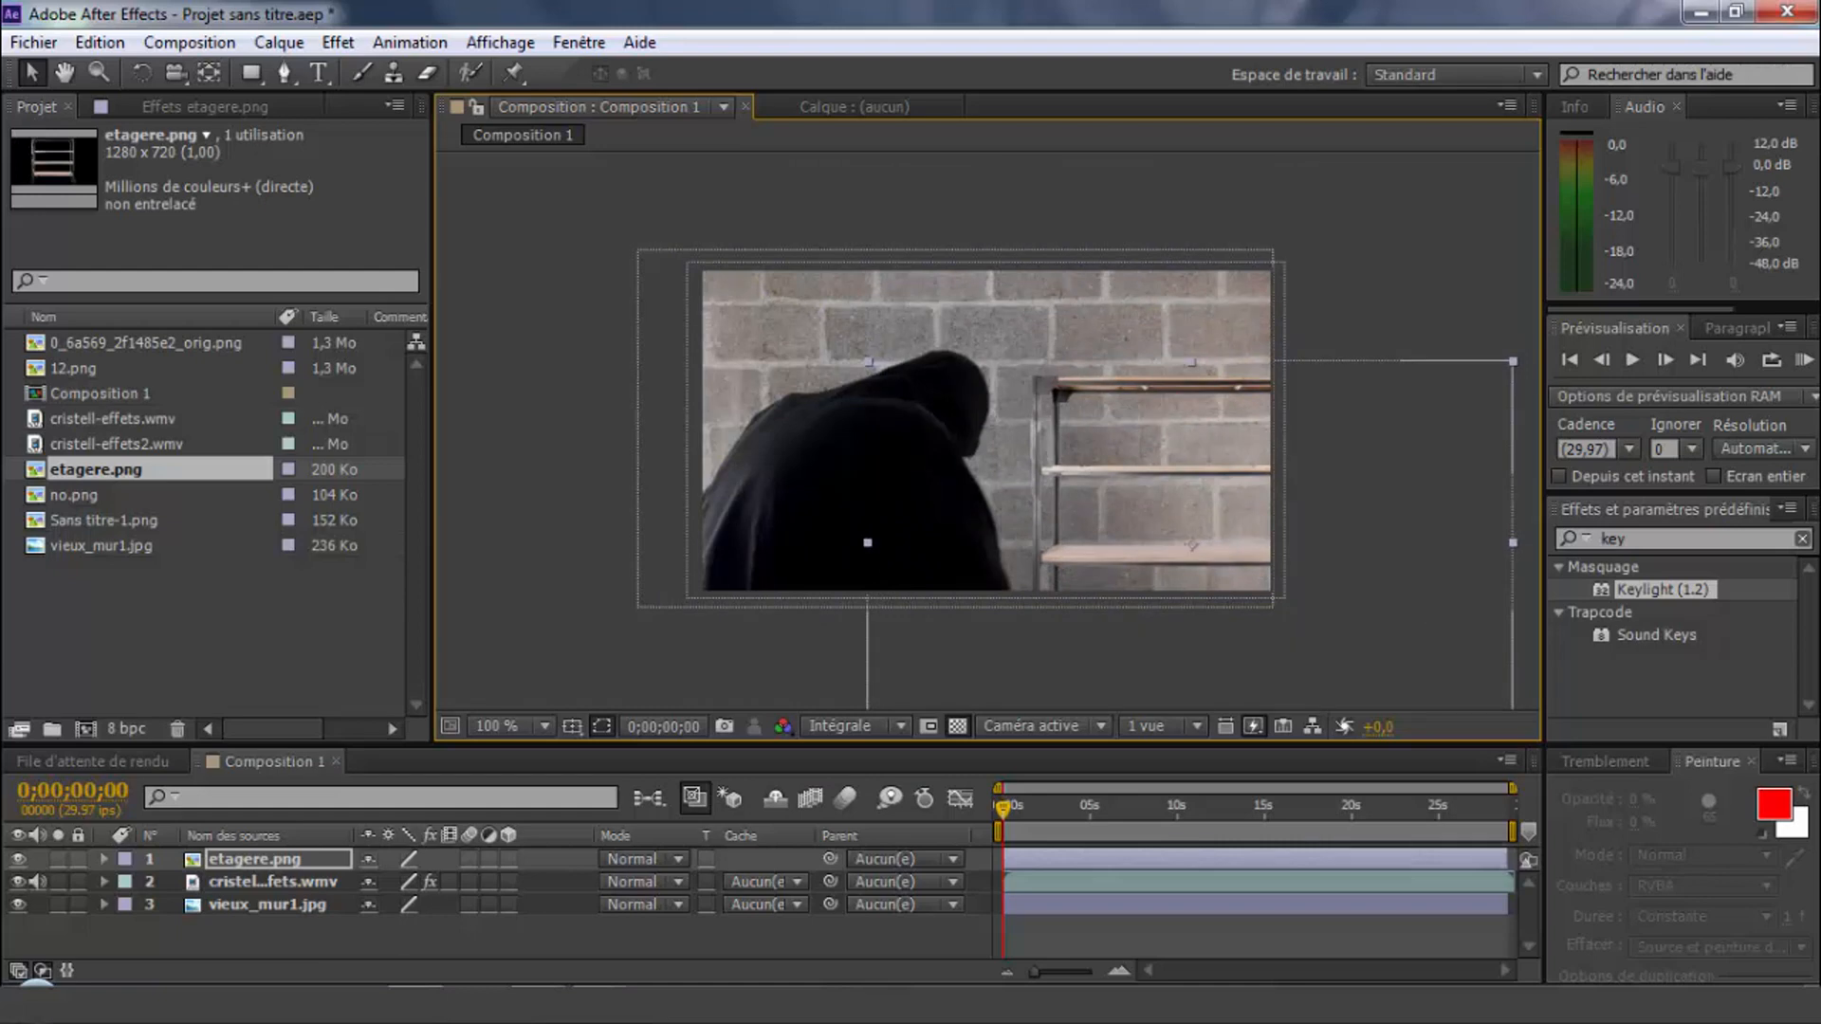
drag(1514, 725, 1425, 676)
drag(1191, 544, 1160, 563)
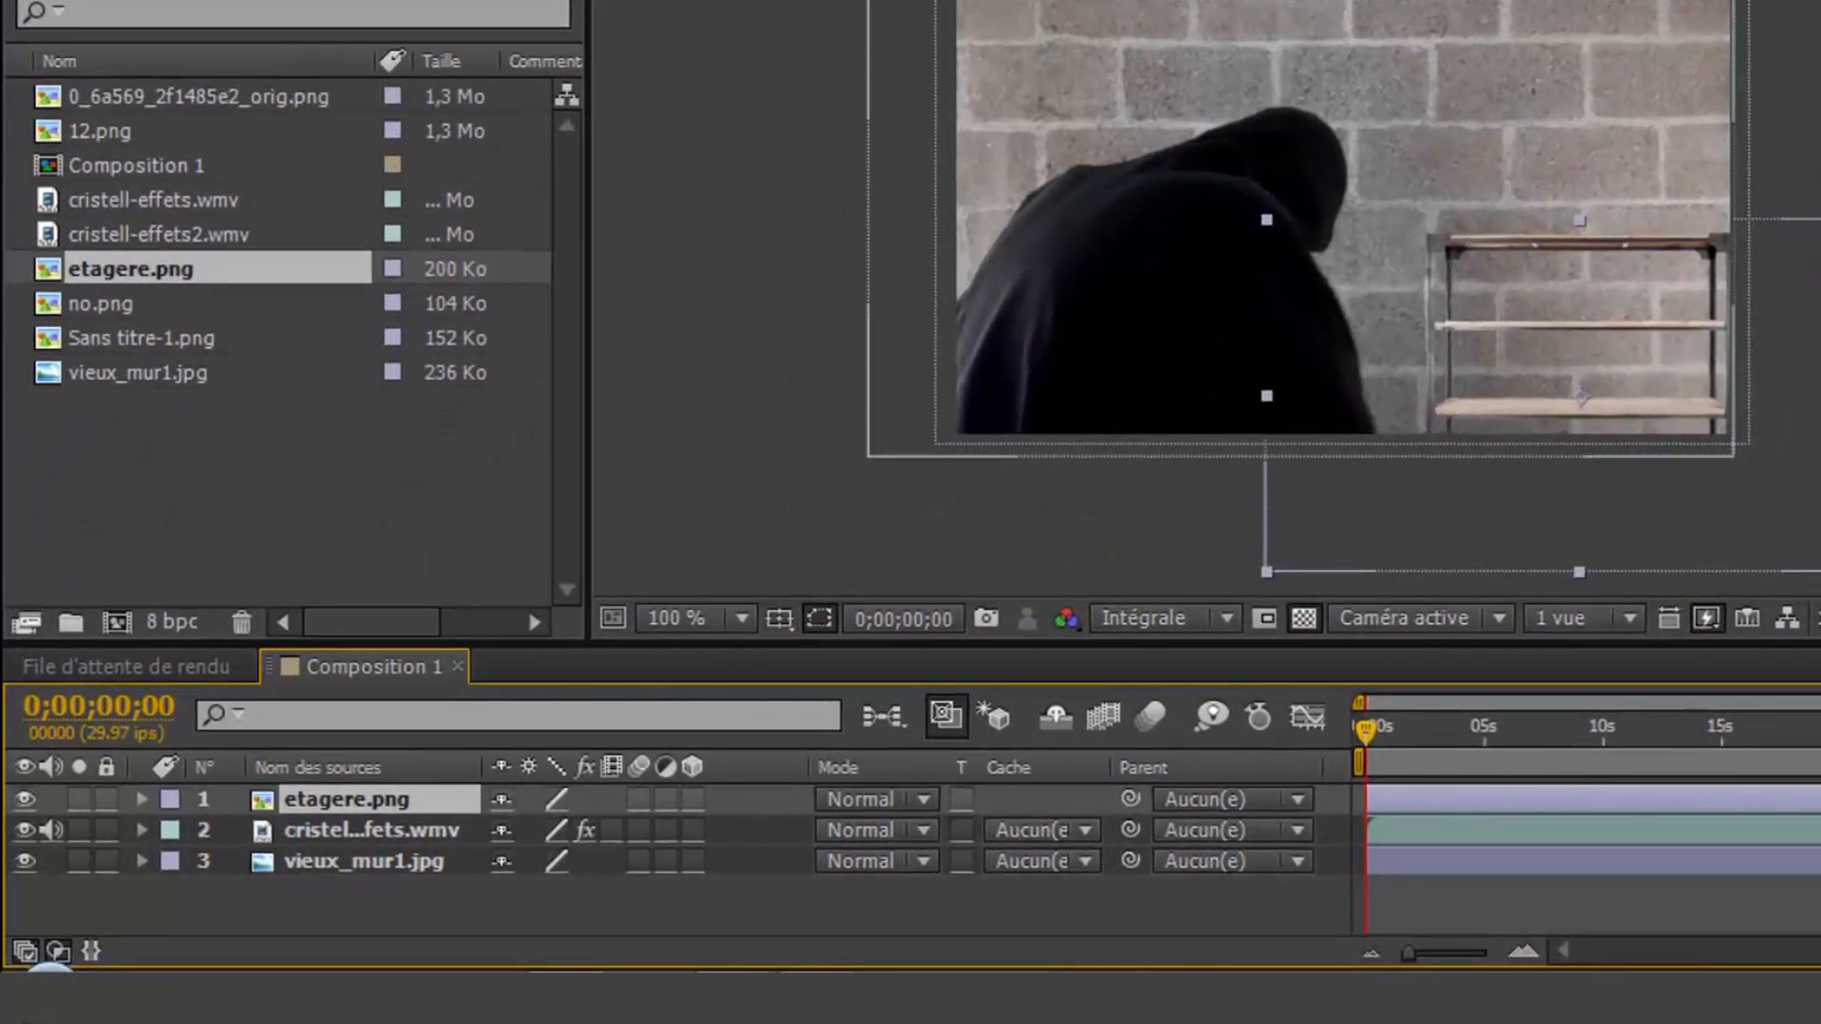
drag(360, 829, 360, 853)
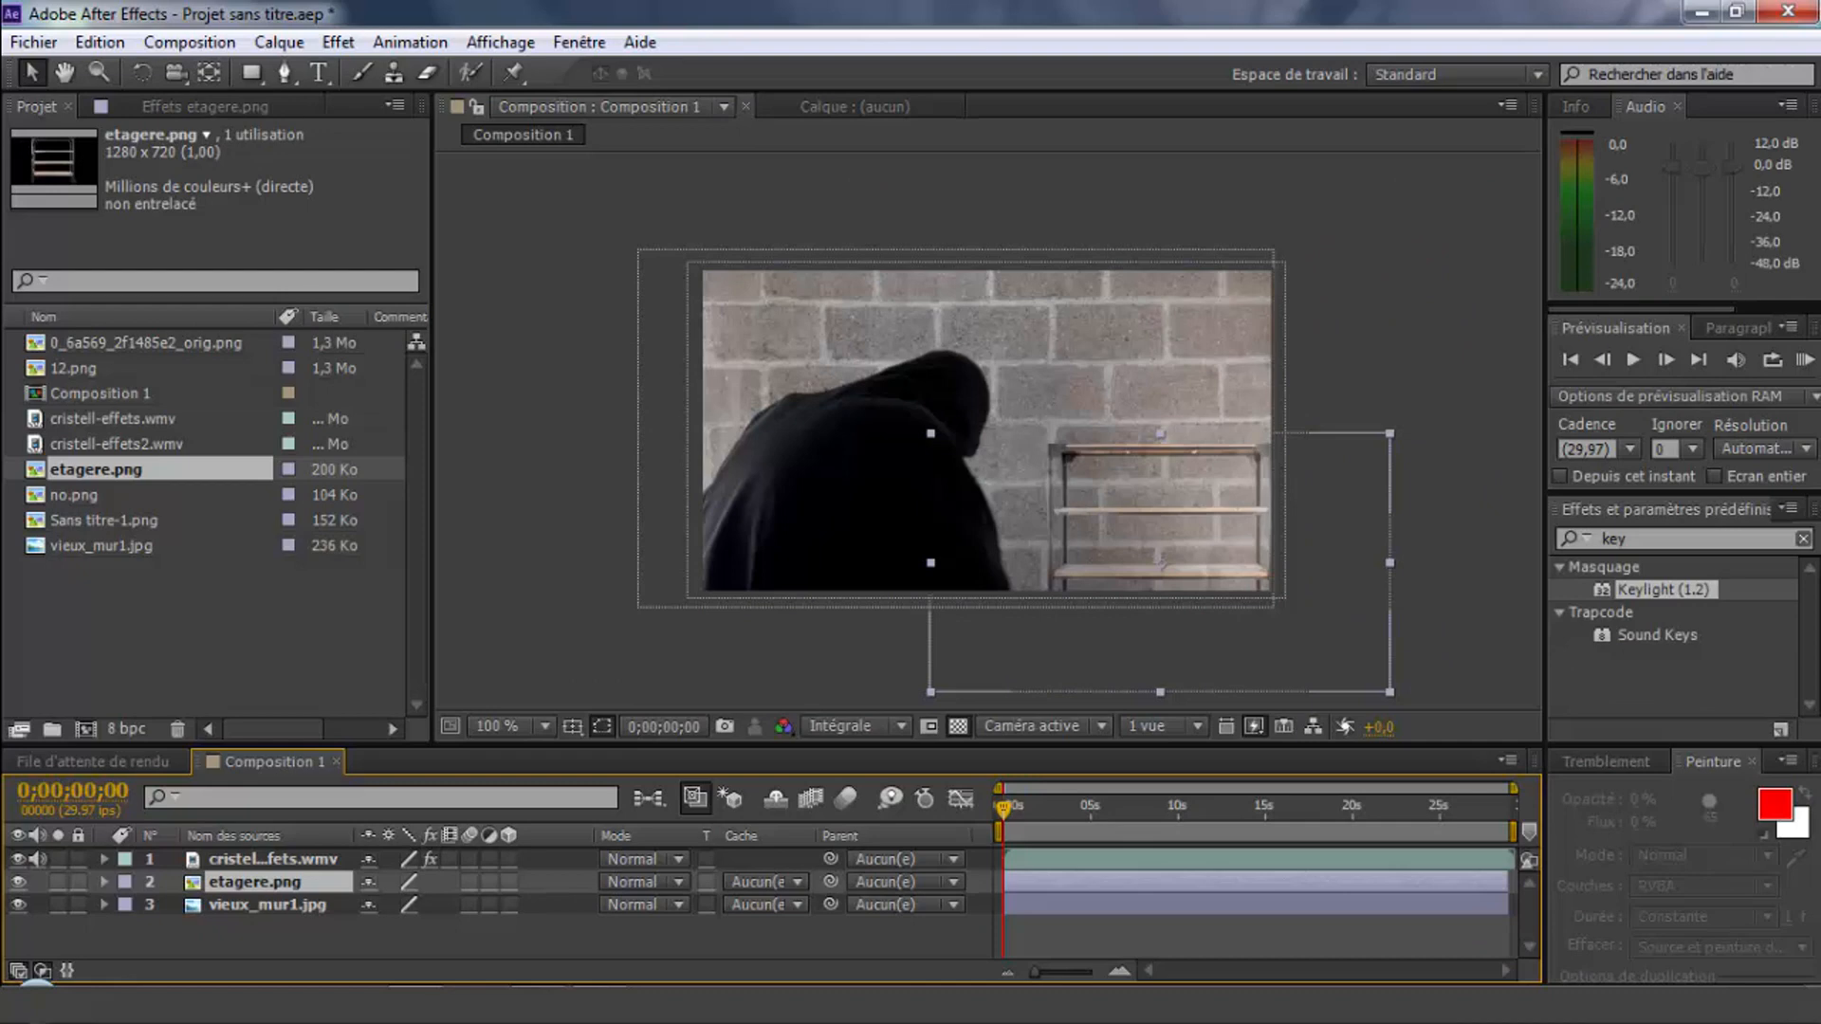
Add the plant image 0_6a569_2f1485e2_orig.png as the top layer, shrunk and placed at the right end of the shelf
click(158, 343)
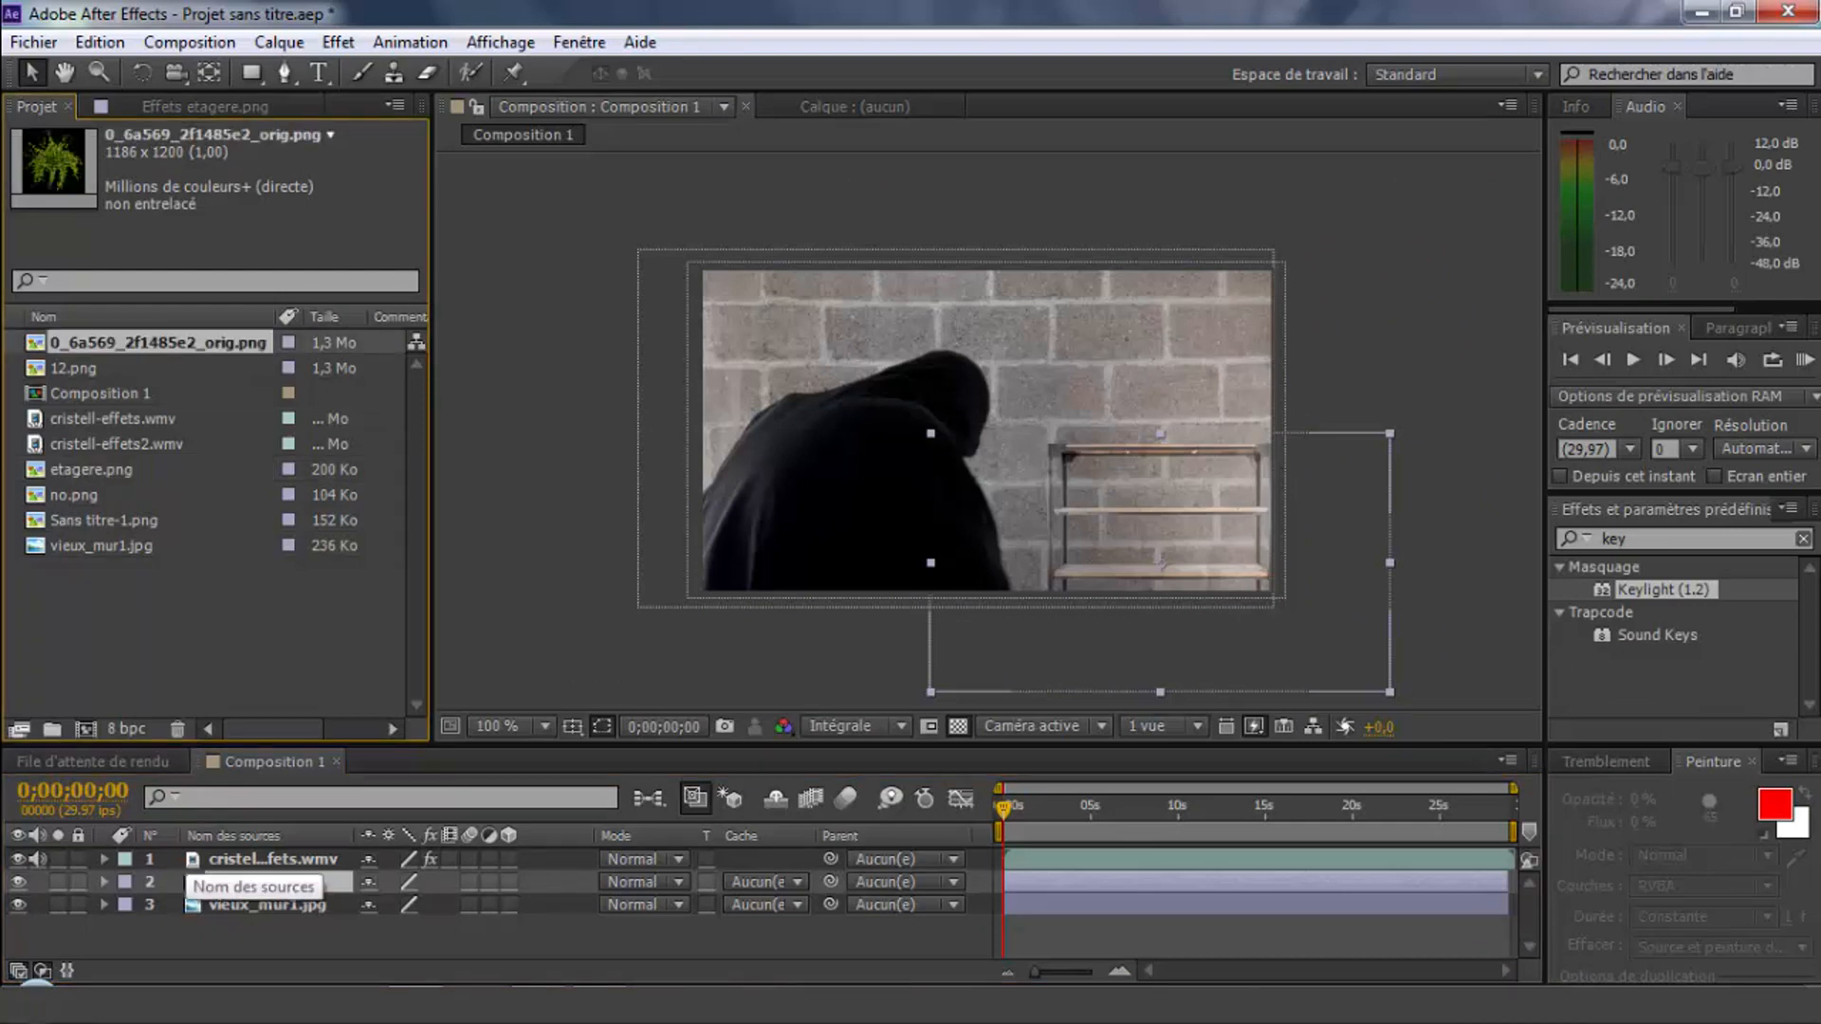
drag(157, 343, 189, 839)
scroll(986, 430, up, 3)
drag(1181, 627, 1225, 547)
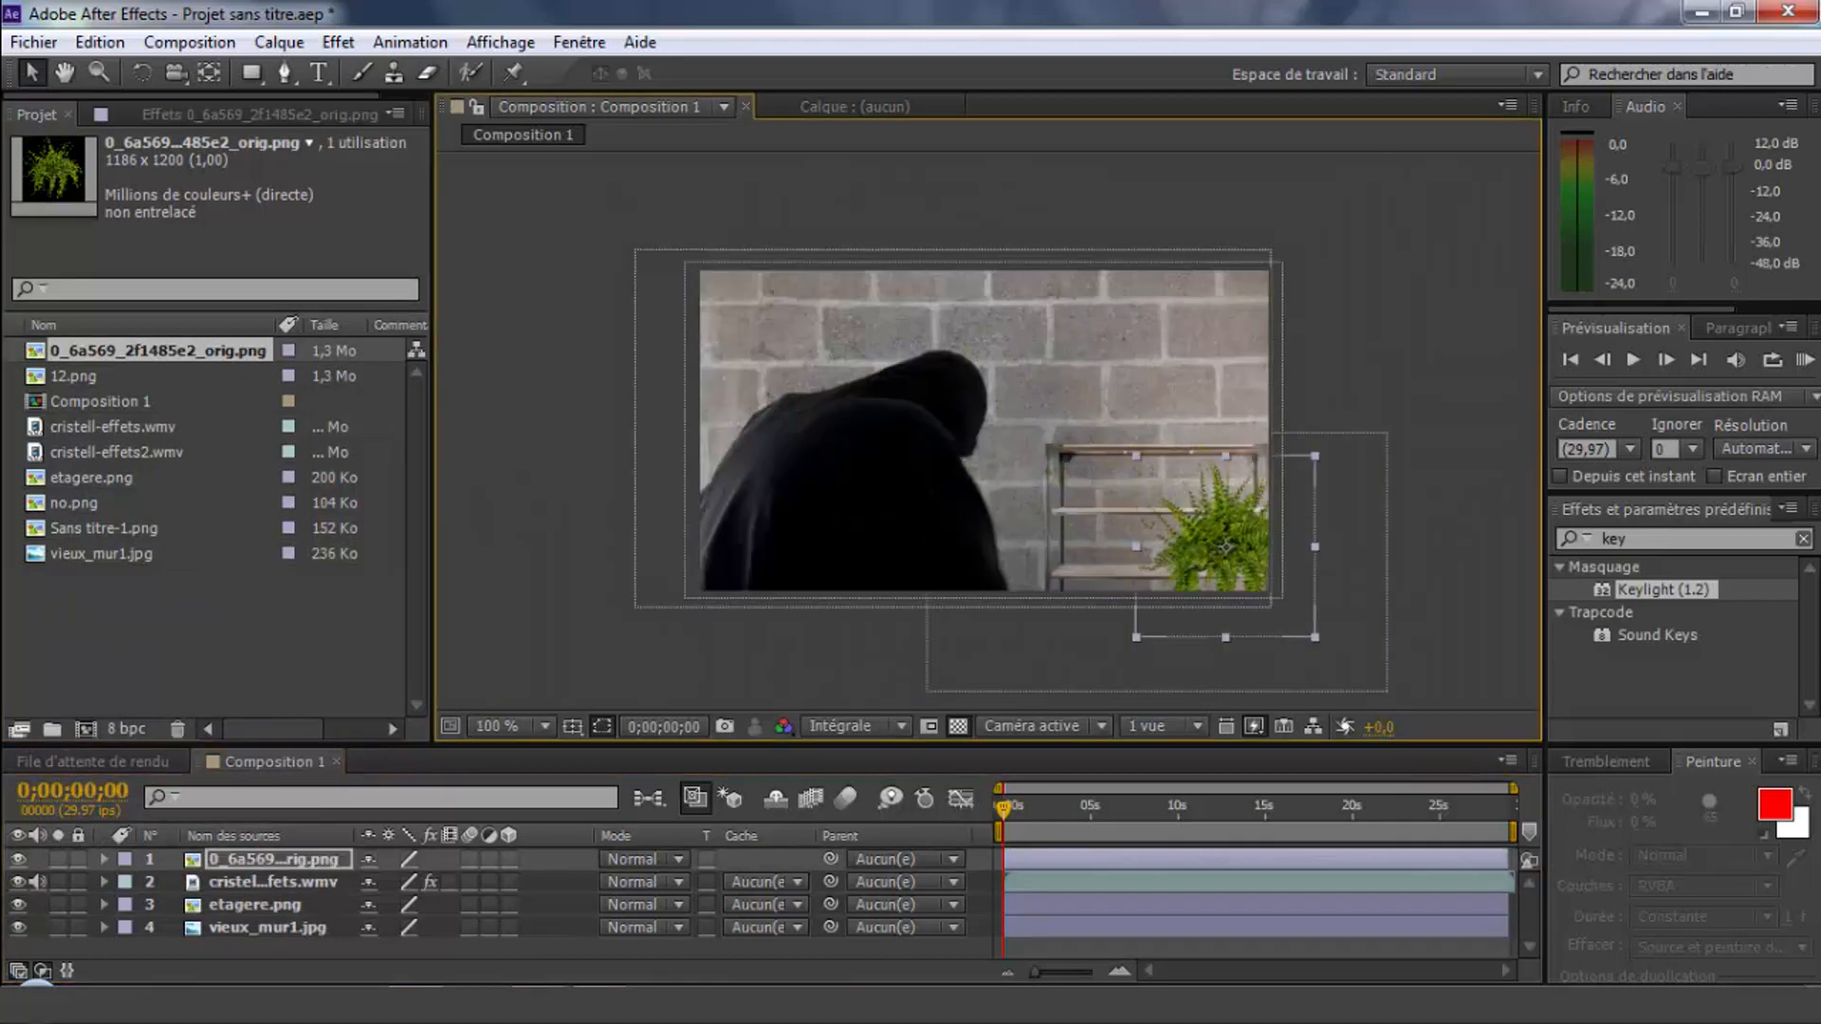
drag(1314, 636, 1272, 612)
Add 12.png as the top layer and scale the framed picture down to fit inside the frame
drag(74, 376, 156, 852)
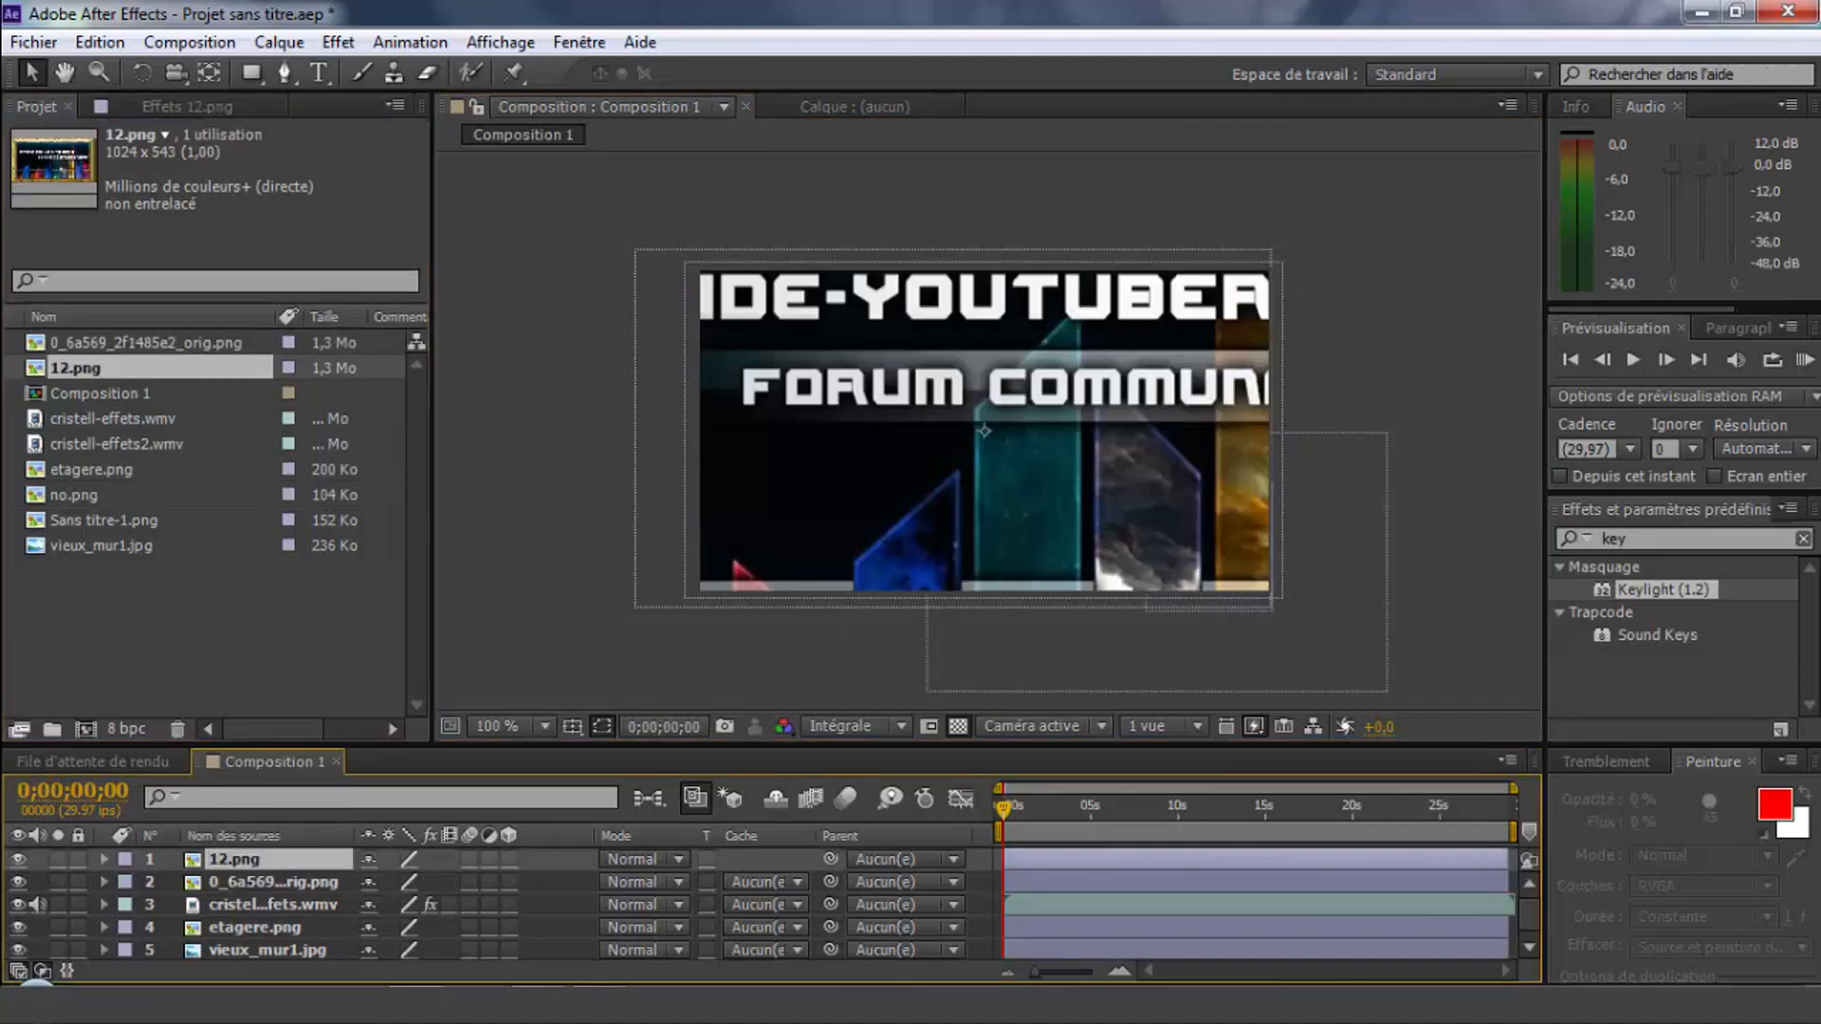
scroll(986, 431, down, 2)
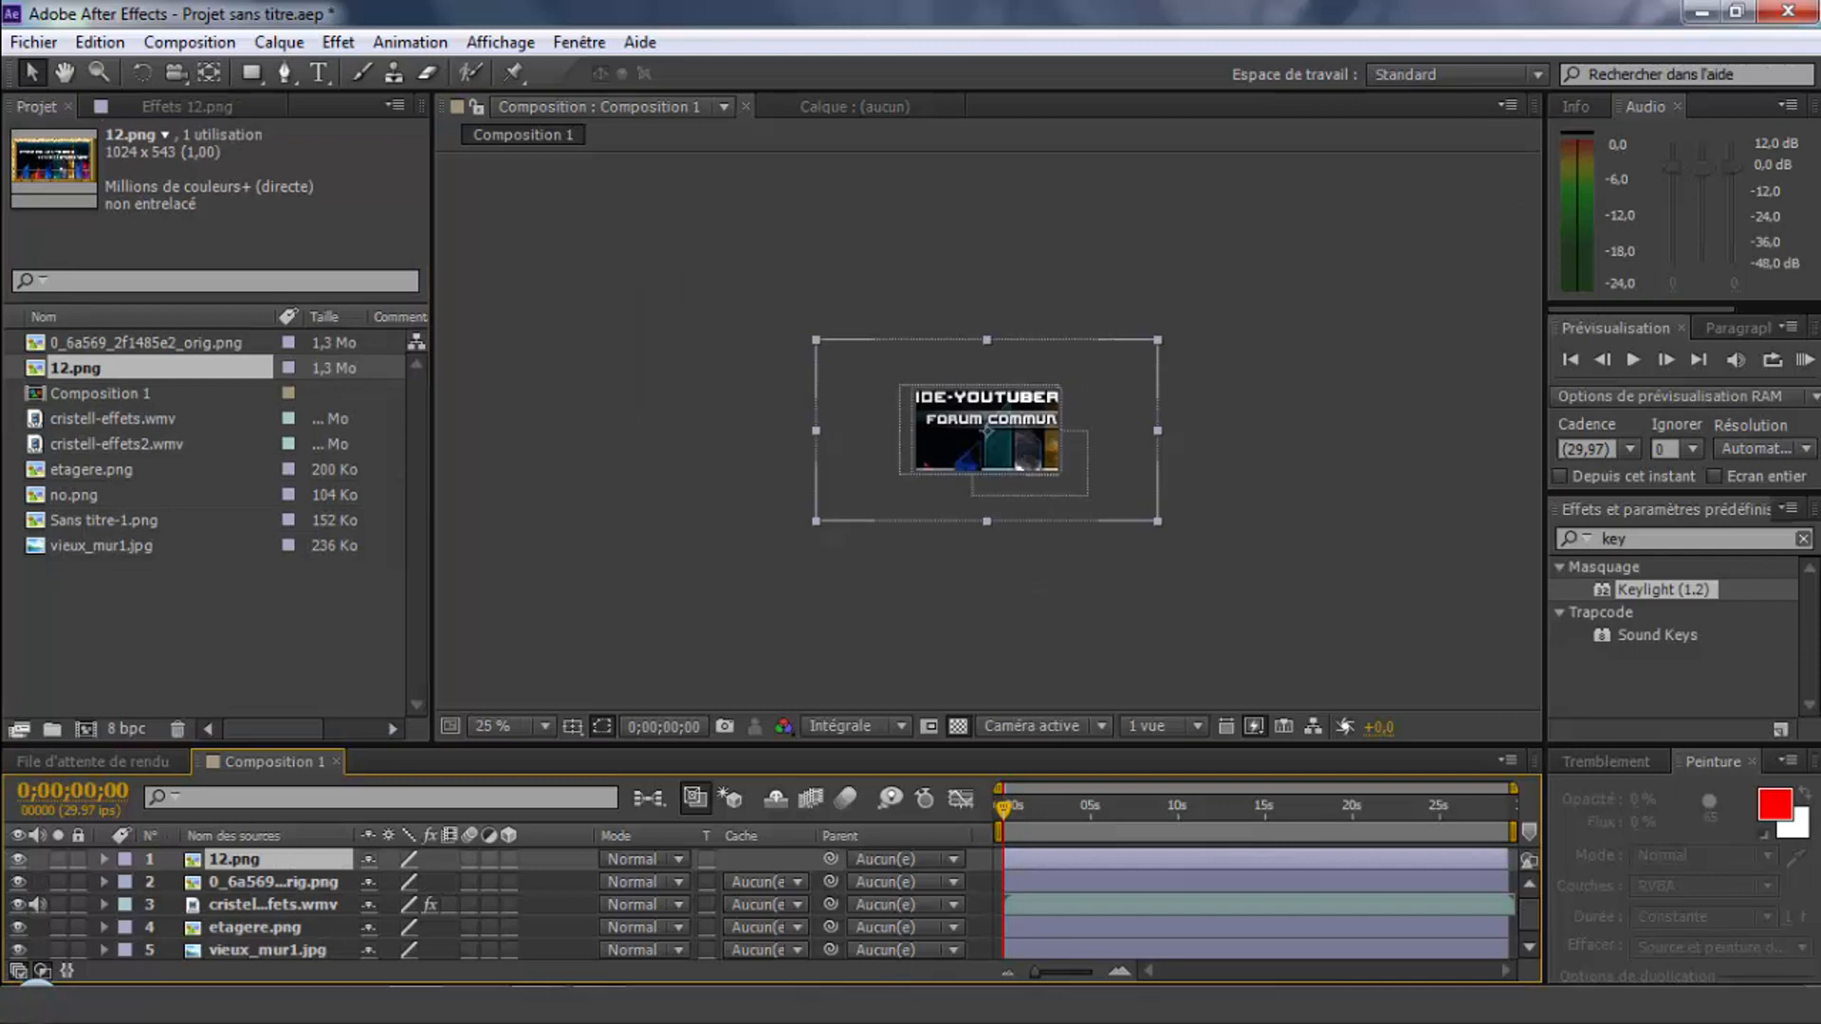
drag(1157, 521, 1032, 454)
scroll(986, 430, up, 2)
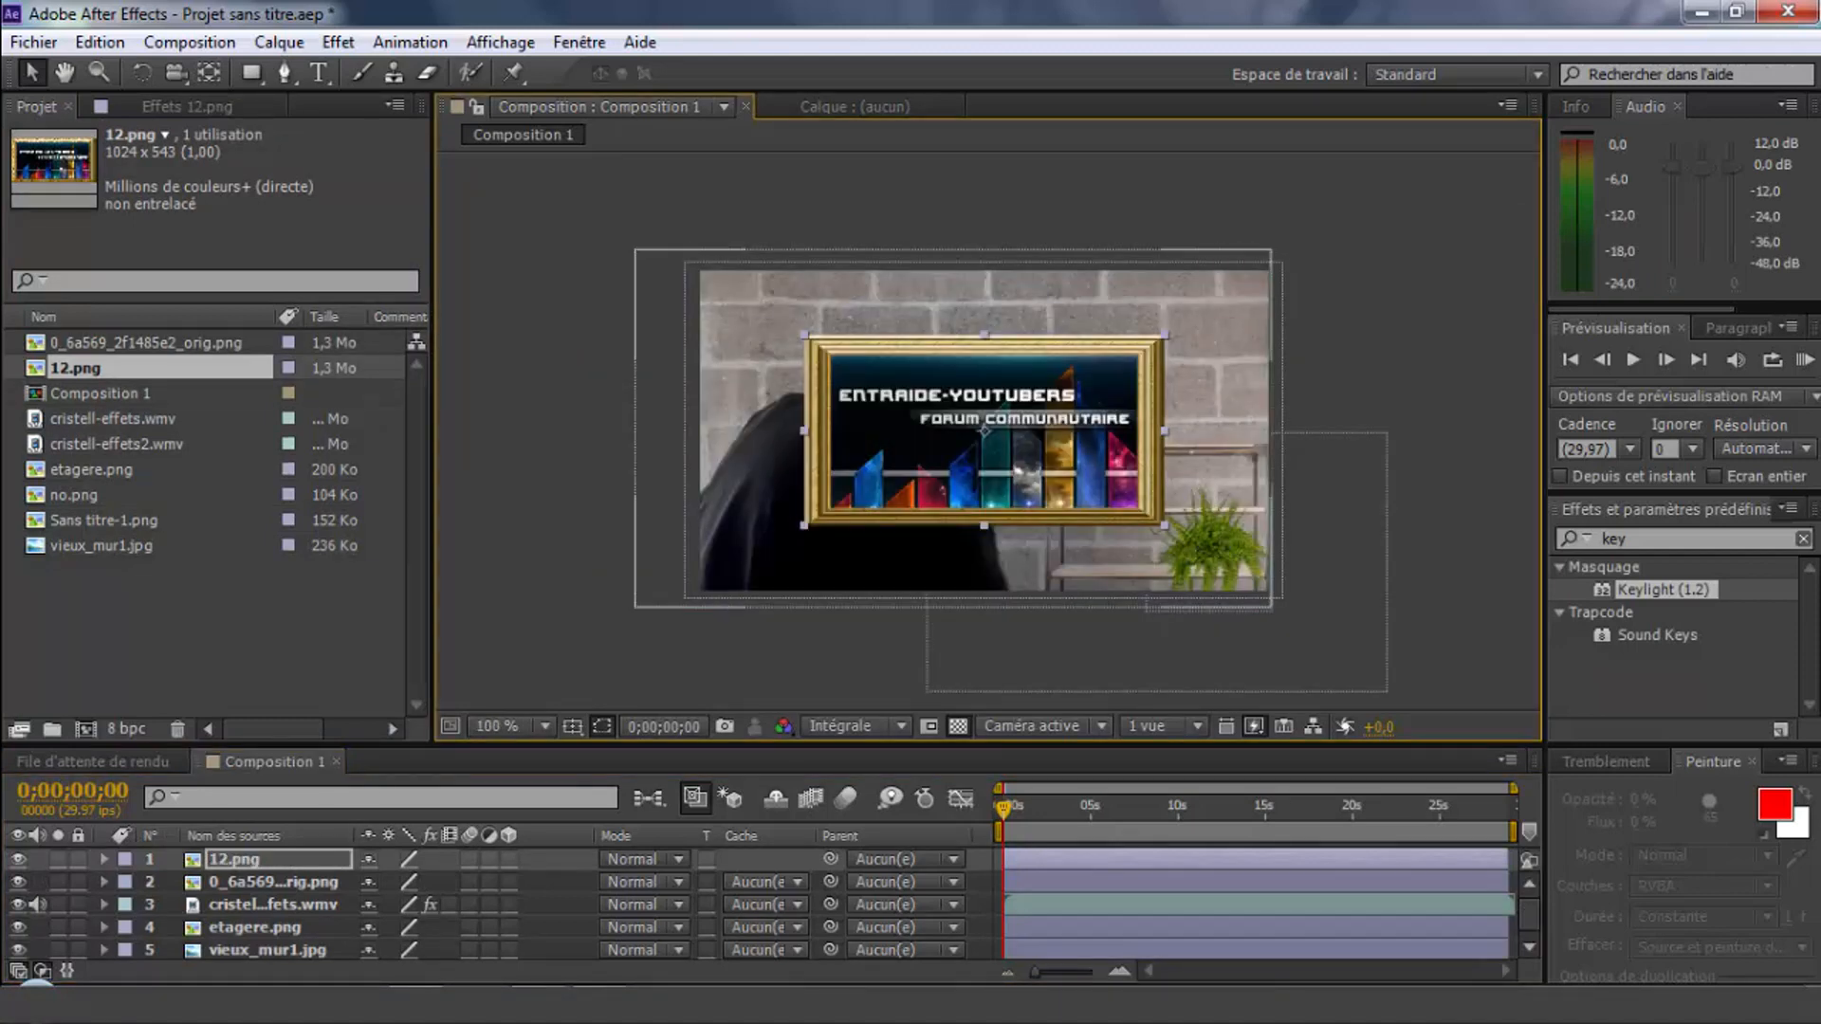
Shrink the framed picture further and place it on the shelf just left of the plant
click(272, 904)
click(234, 859)
mouse_move(1164, 525)
mouse_down()
mouse_move(1055, 470)
mouse_move(1096, 529)
mouse_move(1138, 533)
mouse_up()
scroll(1138, 532, up, 1)
scroll(1138, 533, down, 1)
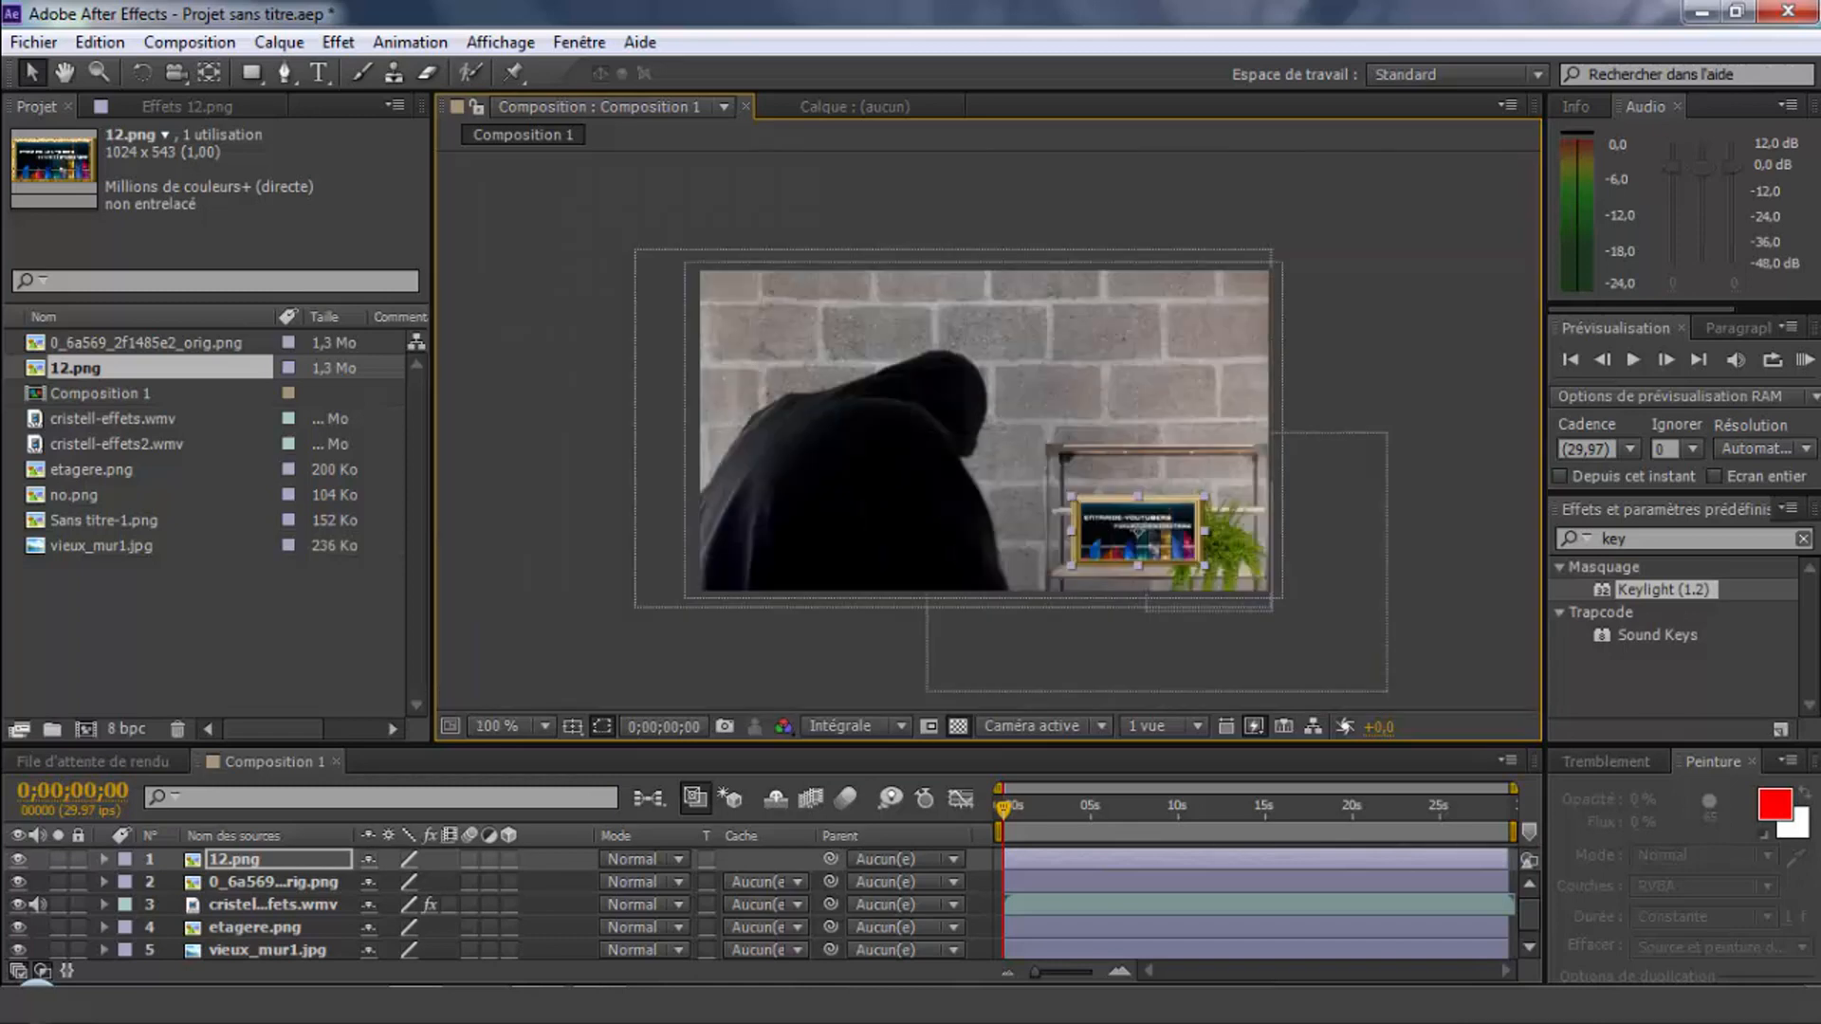
drag(1204, 565, 1129, 543)
click(1318, 569)
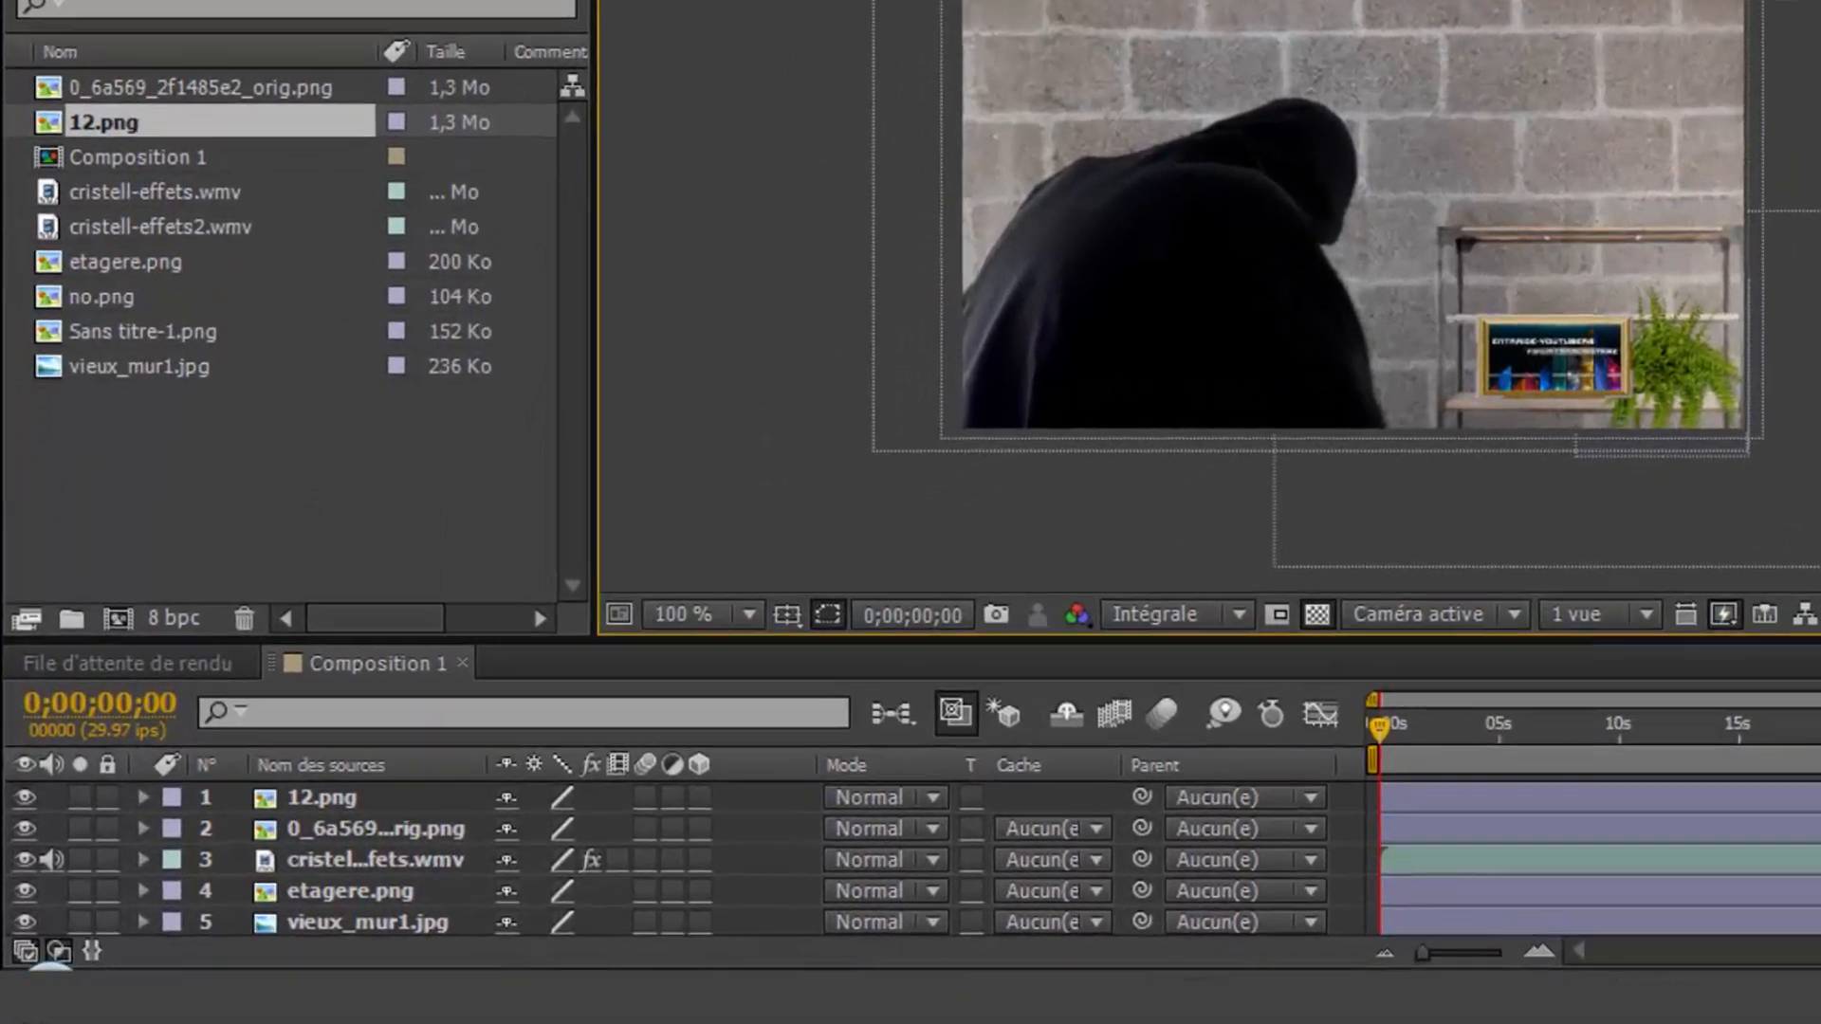
Move the 12.png picture layer beneath the plant layer so the plant overlaps the frame
click(322, 797)
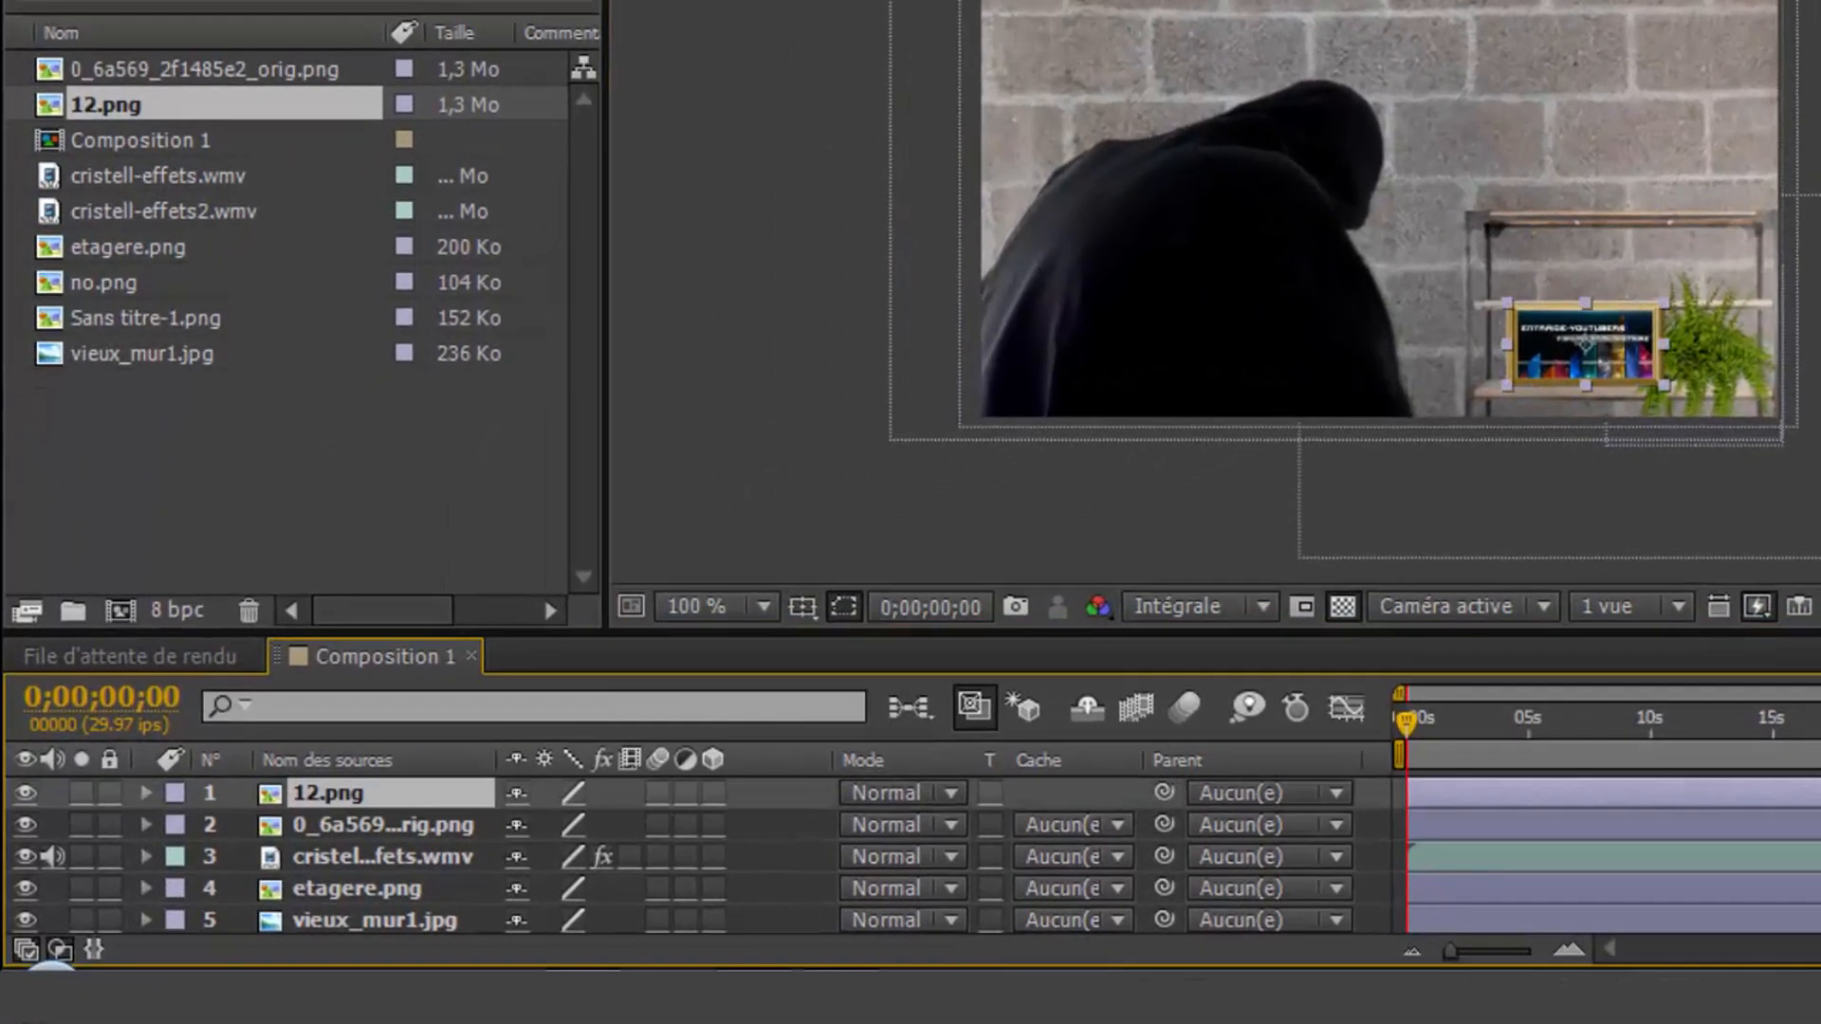
drag(322, 797, 321, 842)
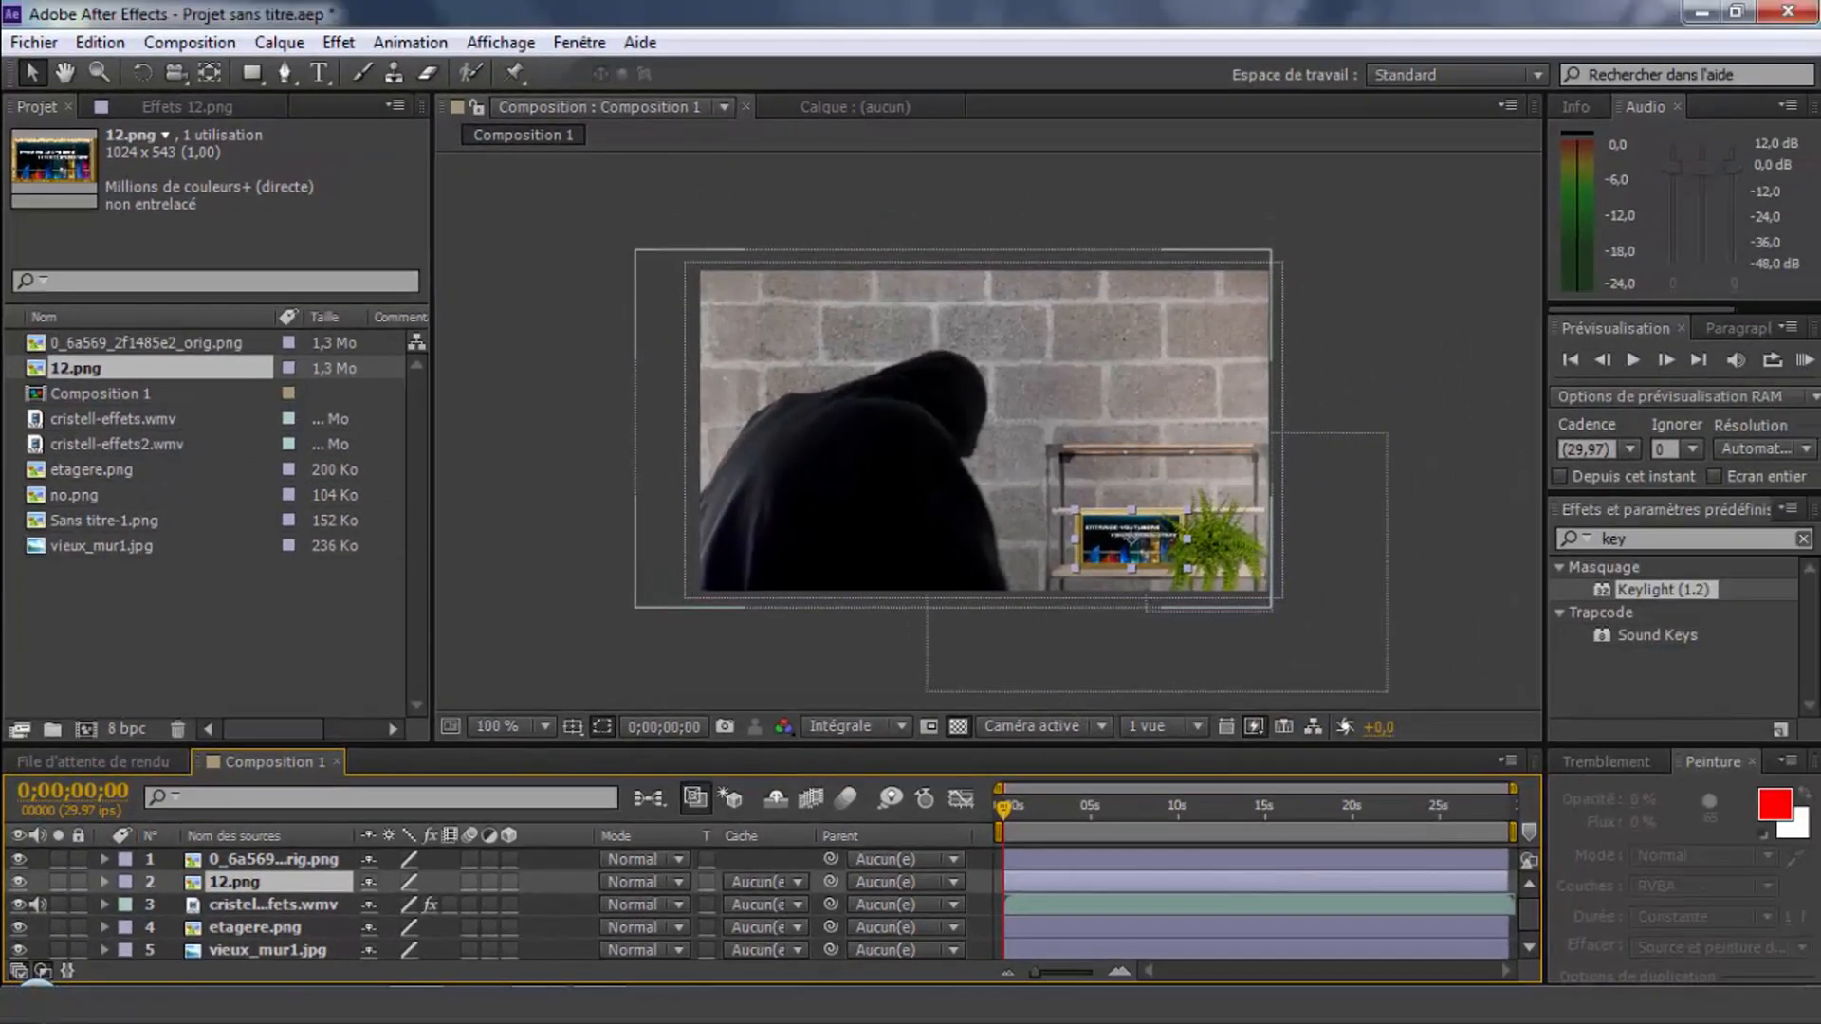
click(1286, 516)
Rename the 12.png layer as Tableau and the plant layer as Plante
right_click(236, 871)
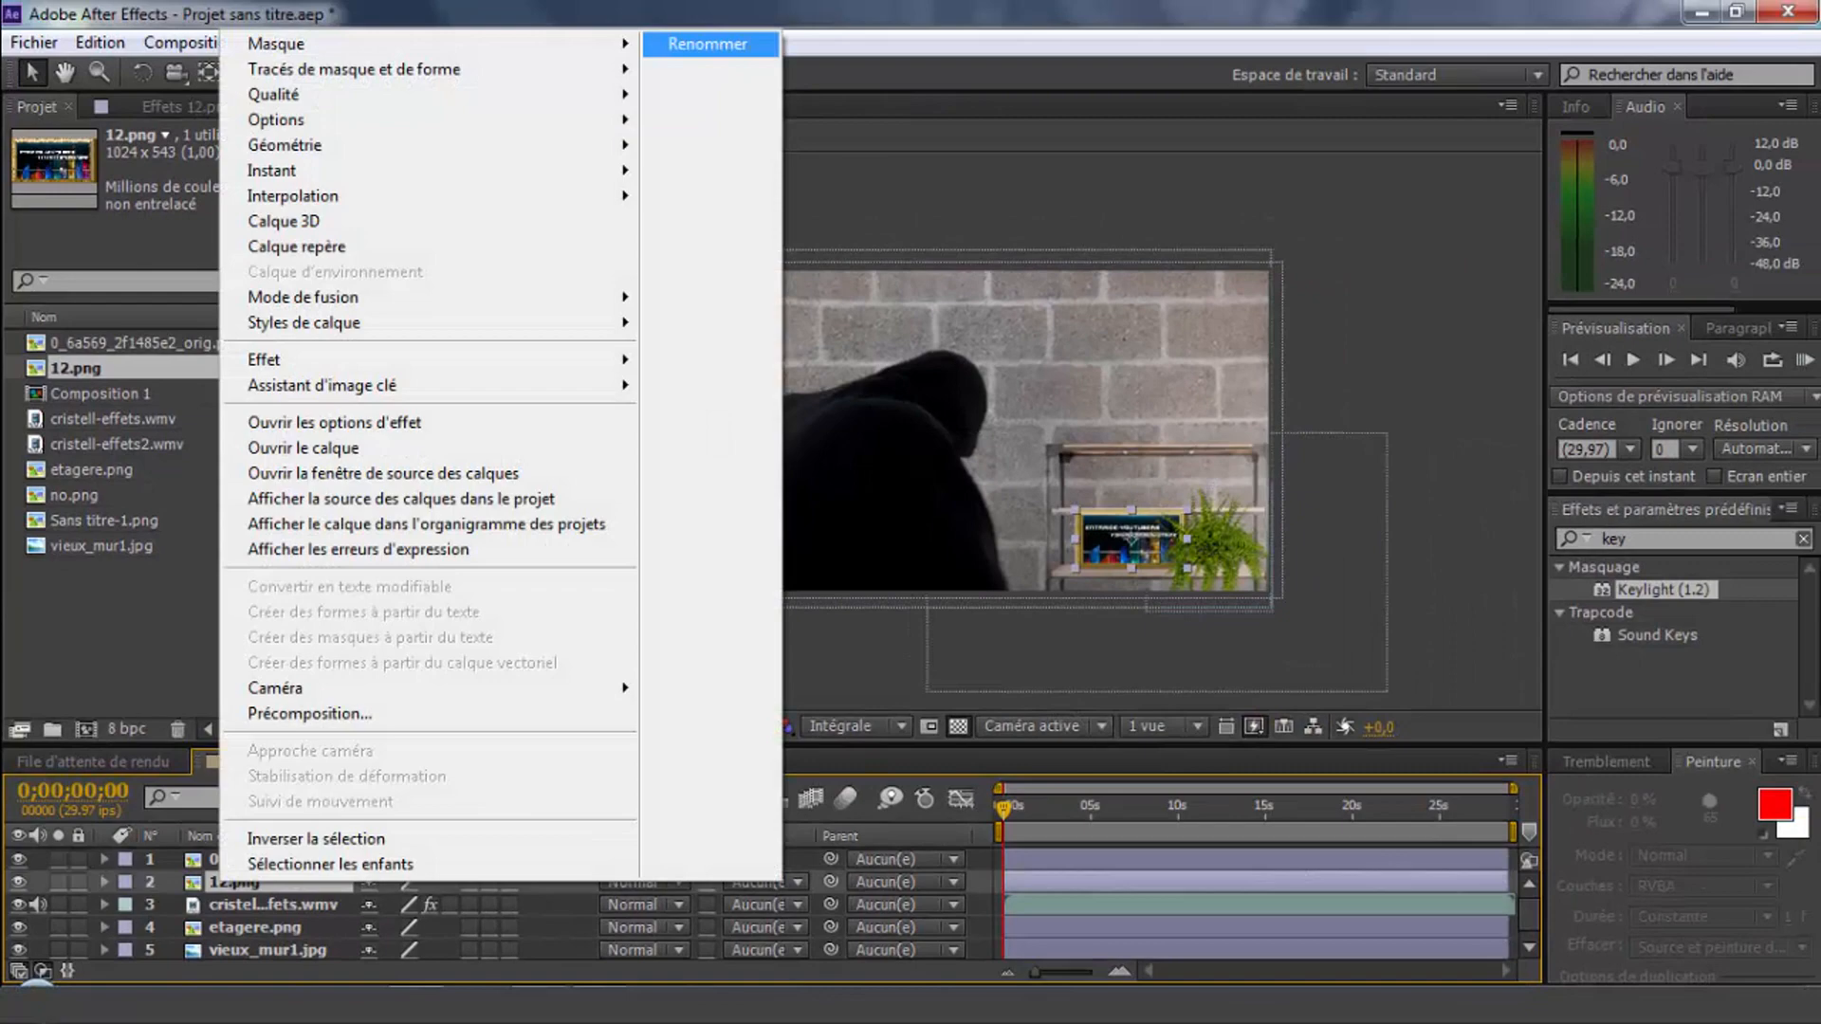
click(708, 43)
text(Tableau)
key(Return)
right_click(303, 859)
key(Return)
text(Plante)
key(Return)
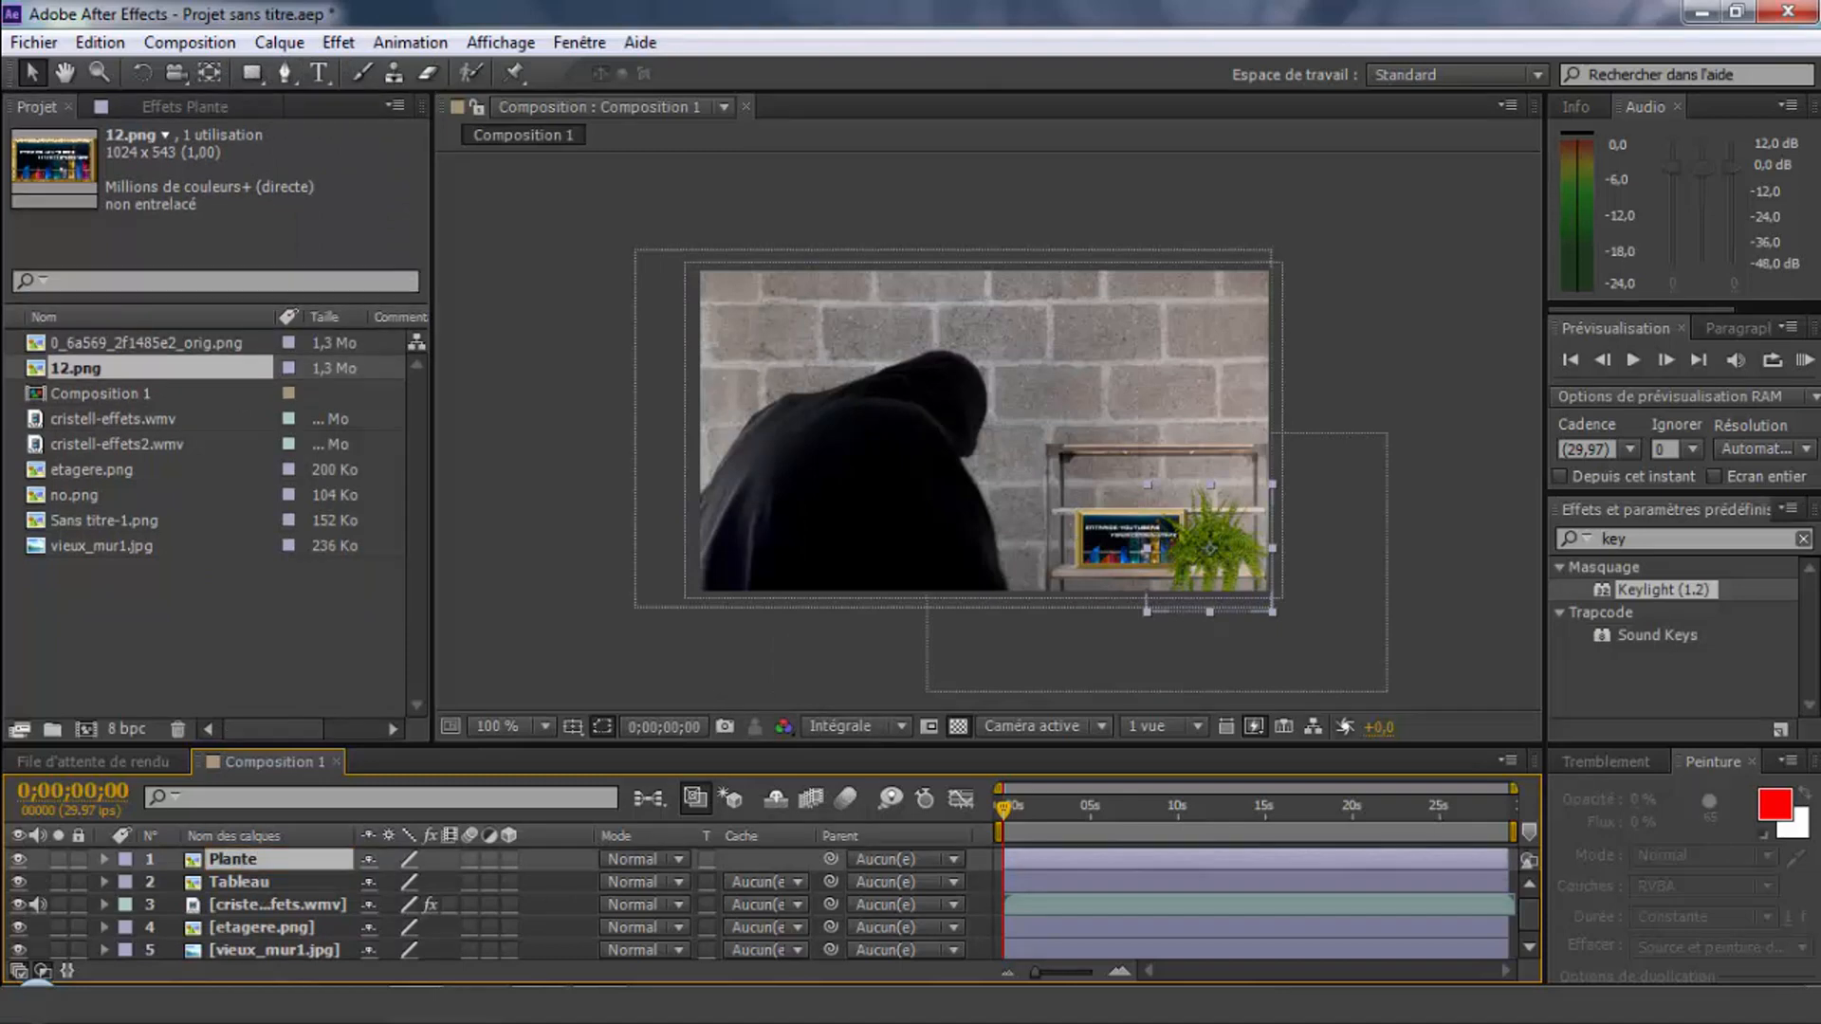
Add Sans titre-1.png as the top layer and rename it Carton
click(111, 519)
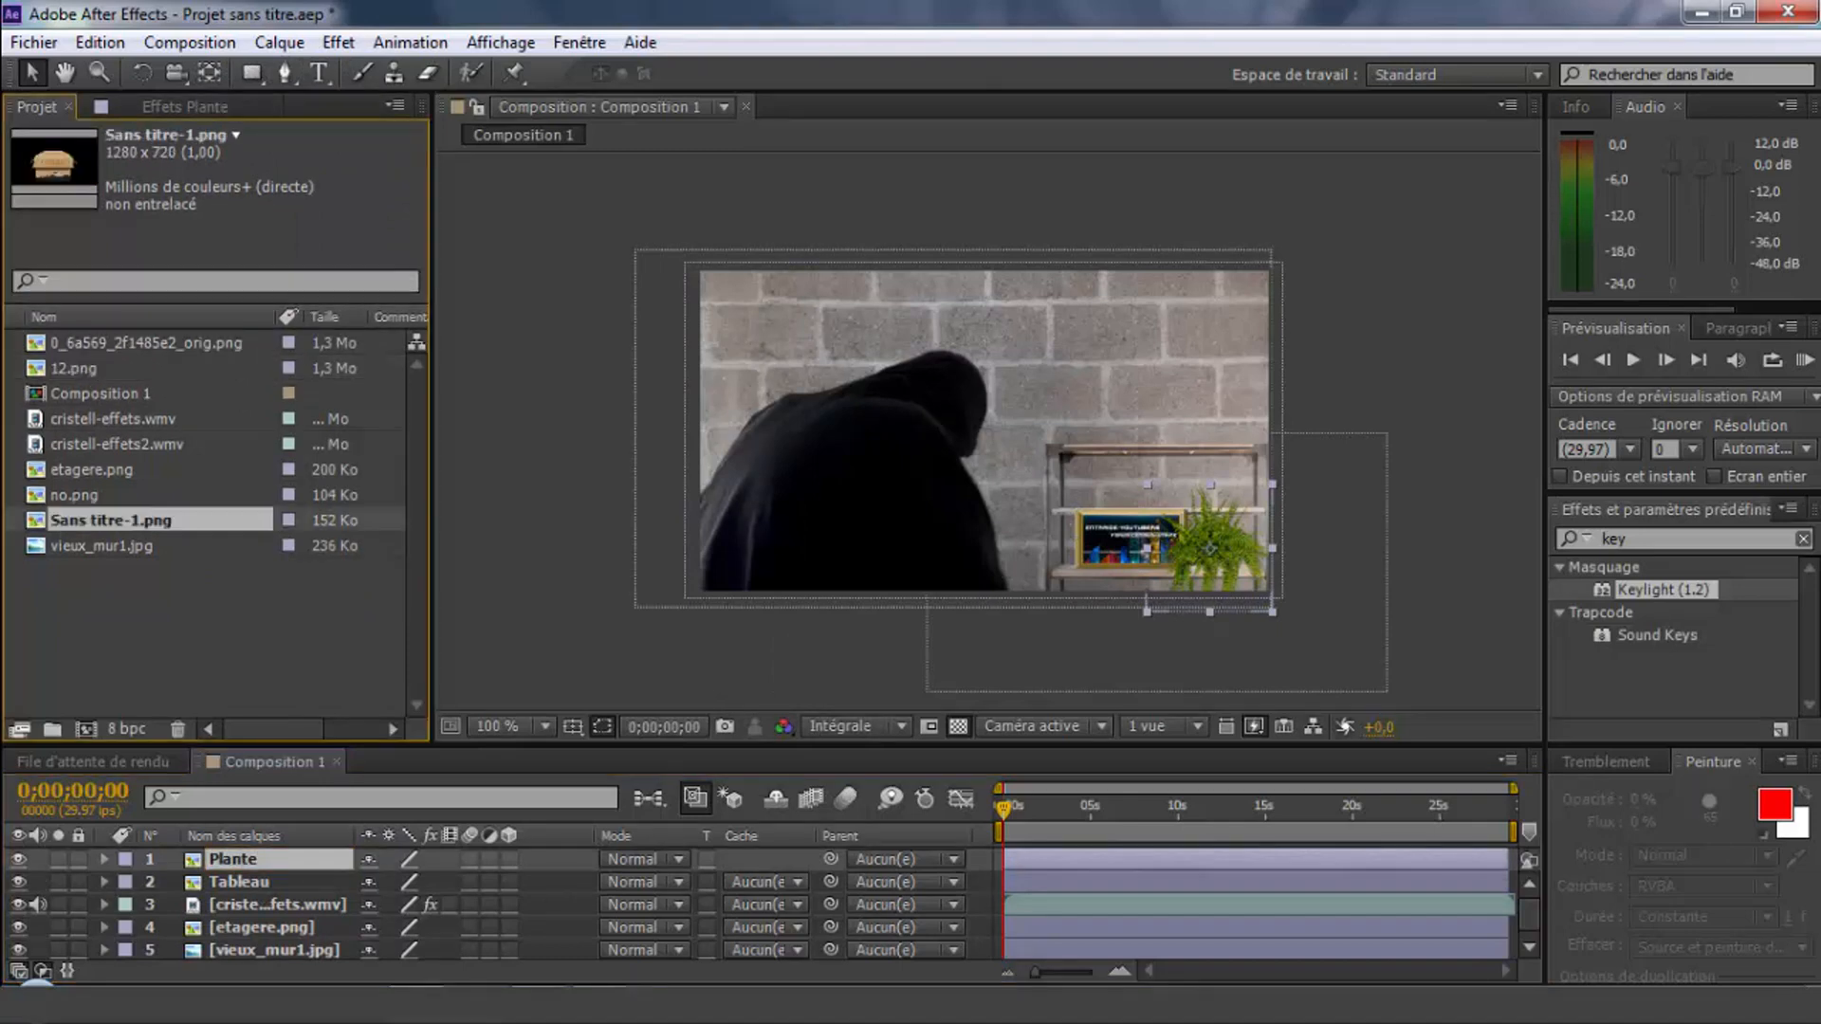
drag(111, 520, 125, 853)
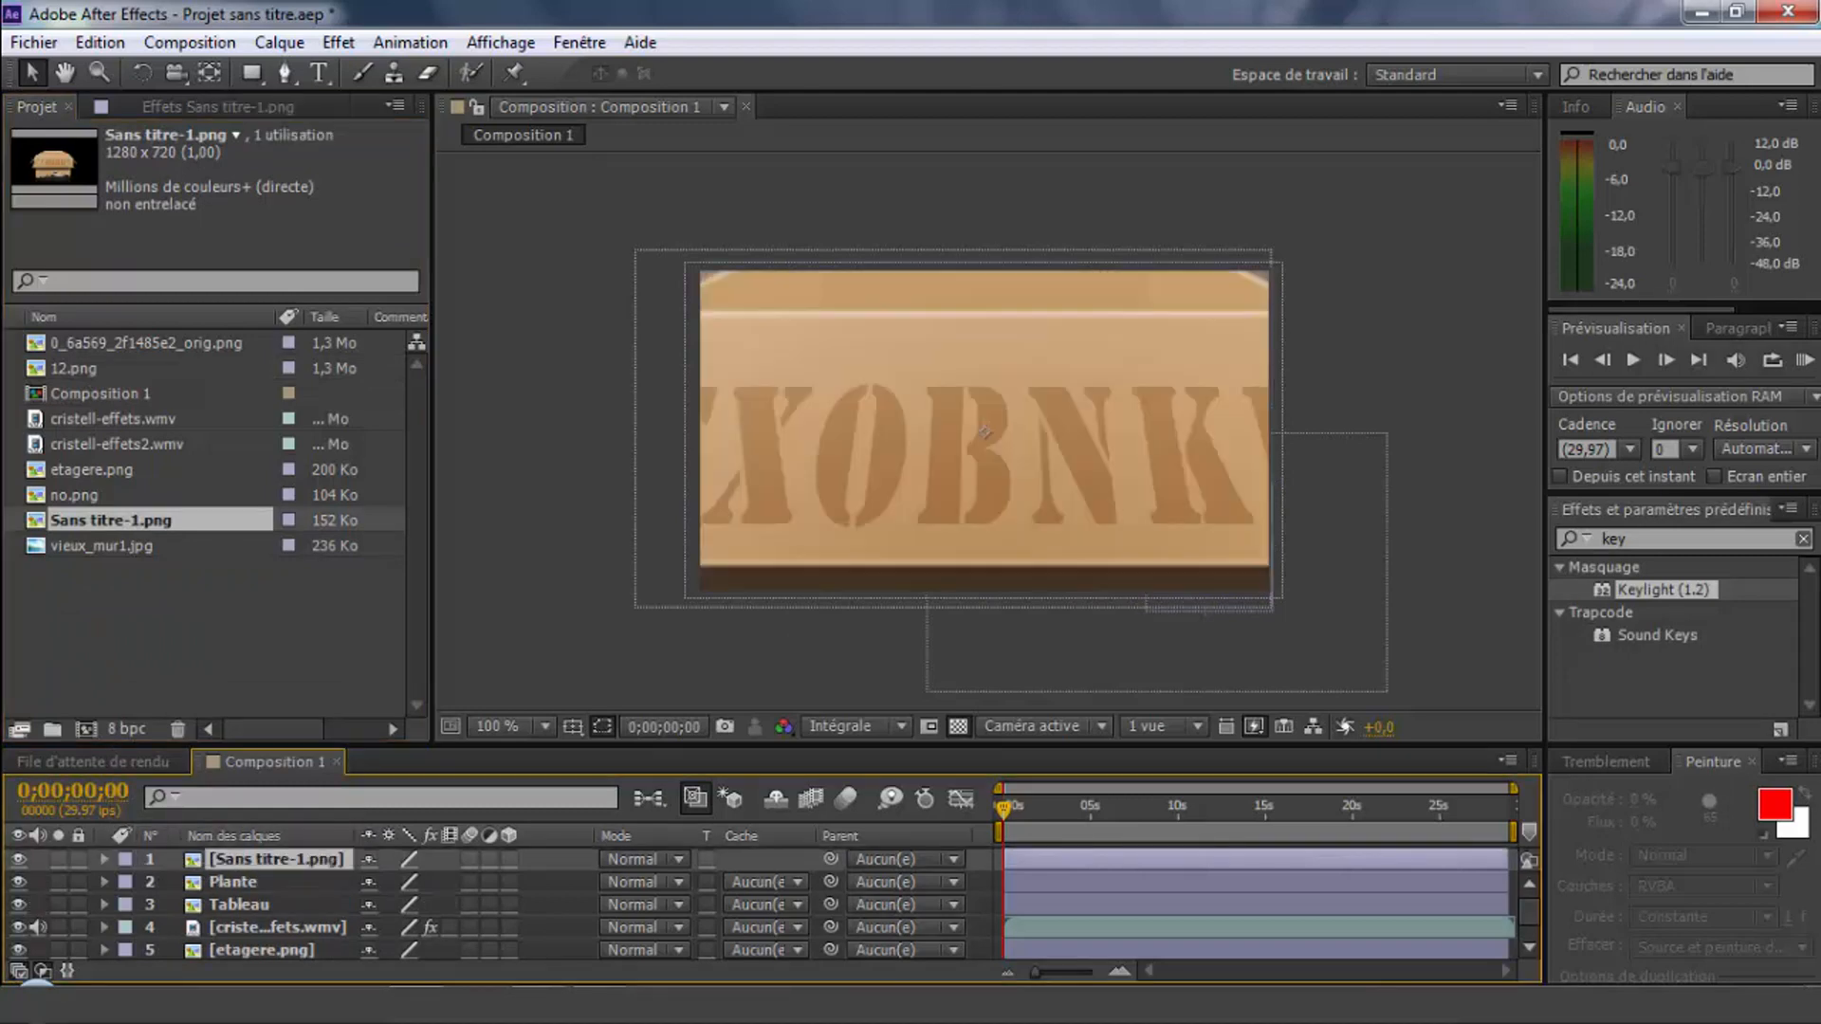
right_click(300, 859)
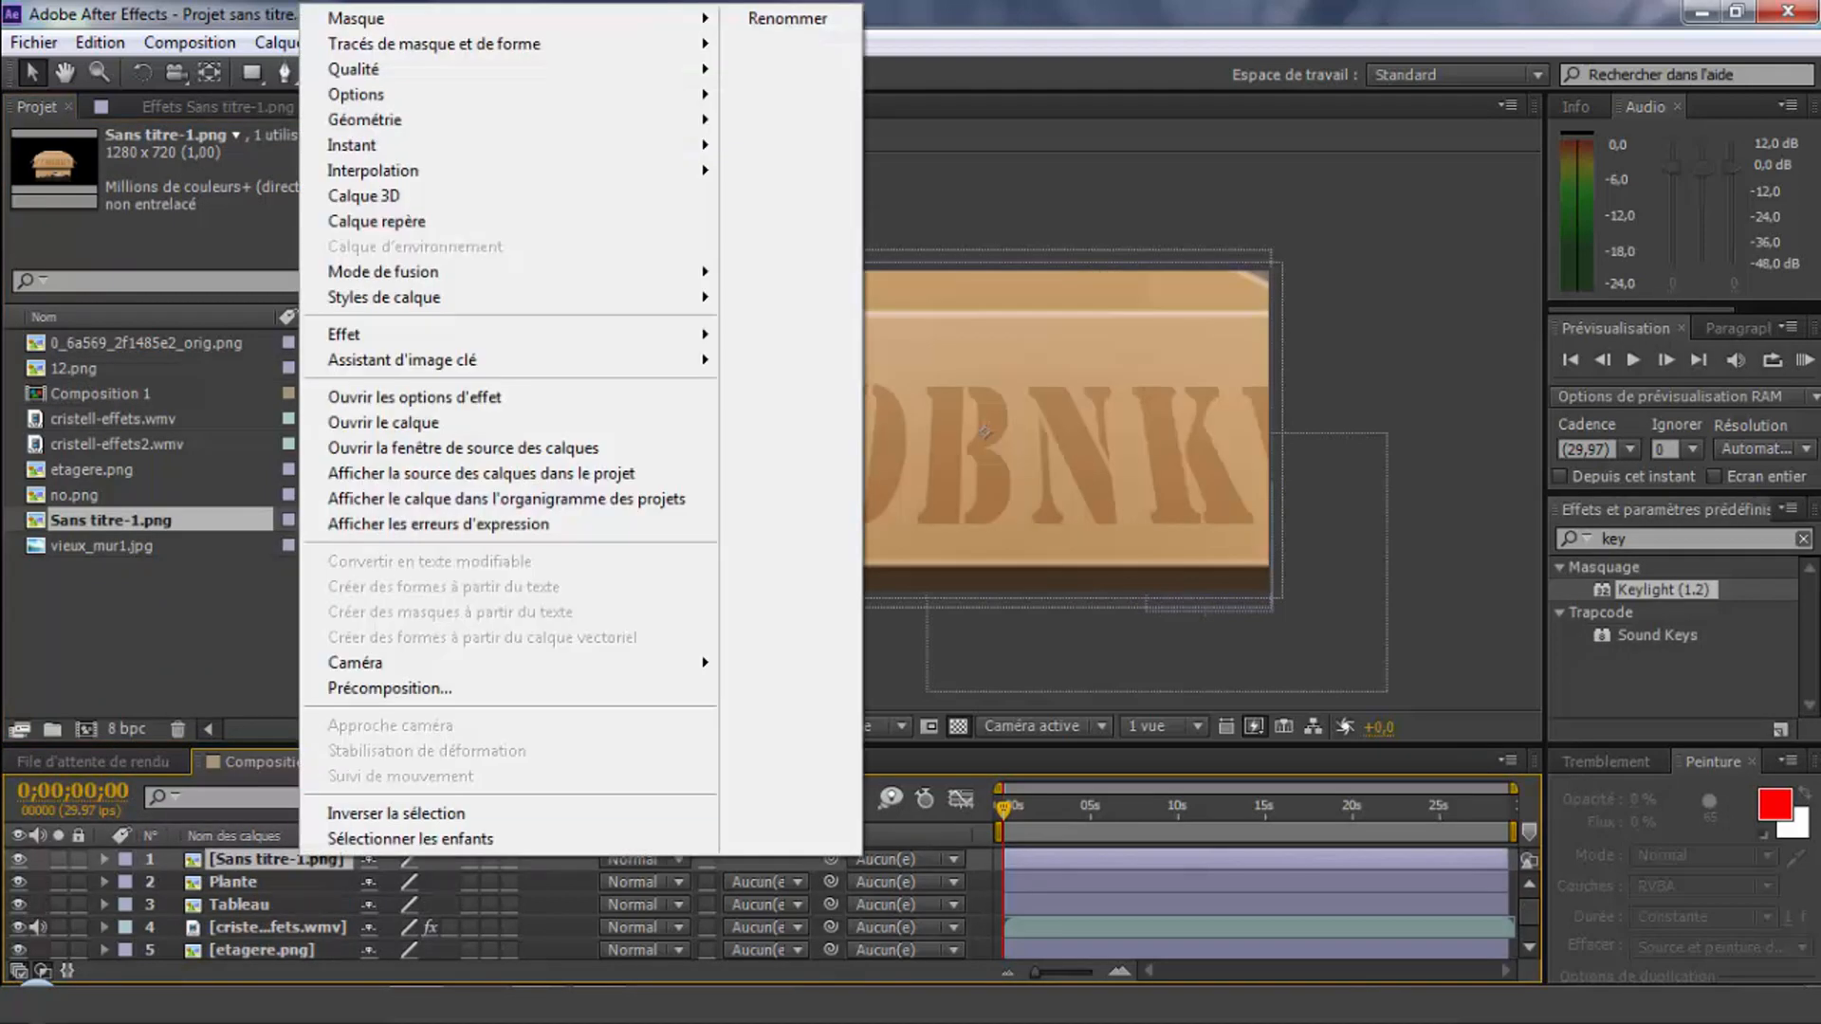
click(787, 18)
text(Carton)
key(Return)
Shrink the cardboard box and position it standing centred on the shelf's top board
scroll(986, 431, down, 3)
drag(1200, 550, 1193, 377)
scroll(1050, 467, up, 3)
drag(1433, 468, 1359, 425)
drag(1197, 377, 1176, 423)
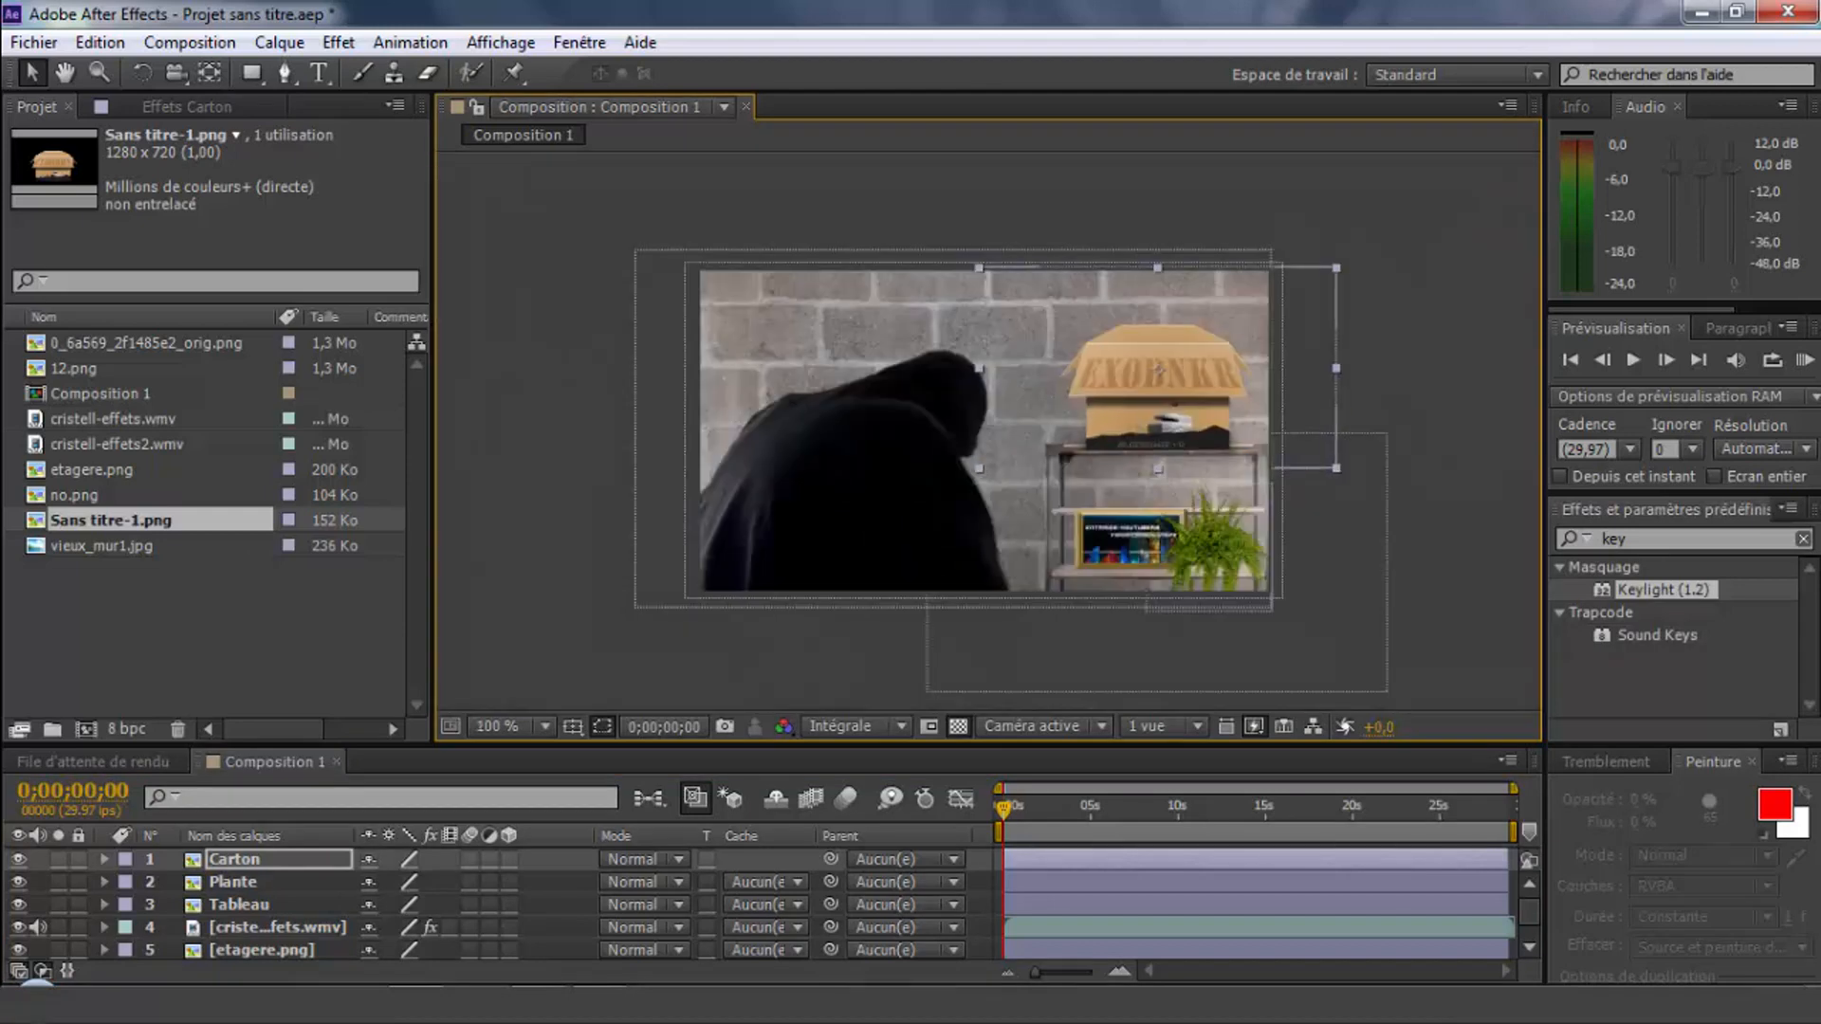
scroll(987, 399, up, 1)
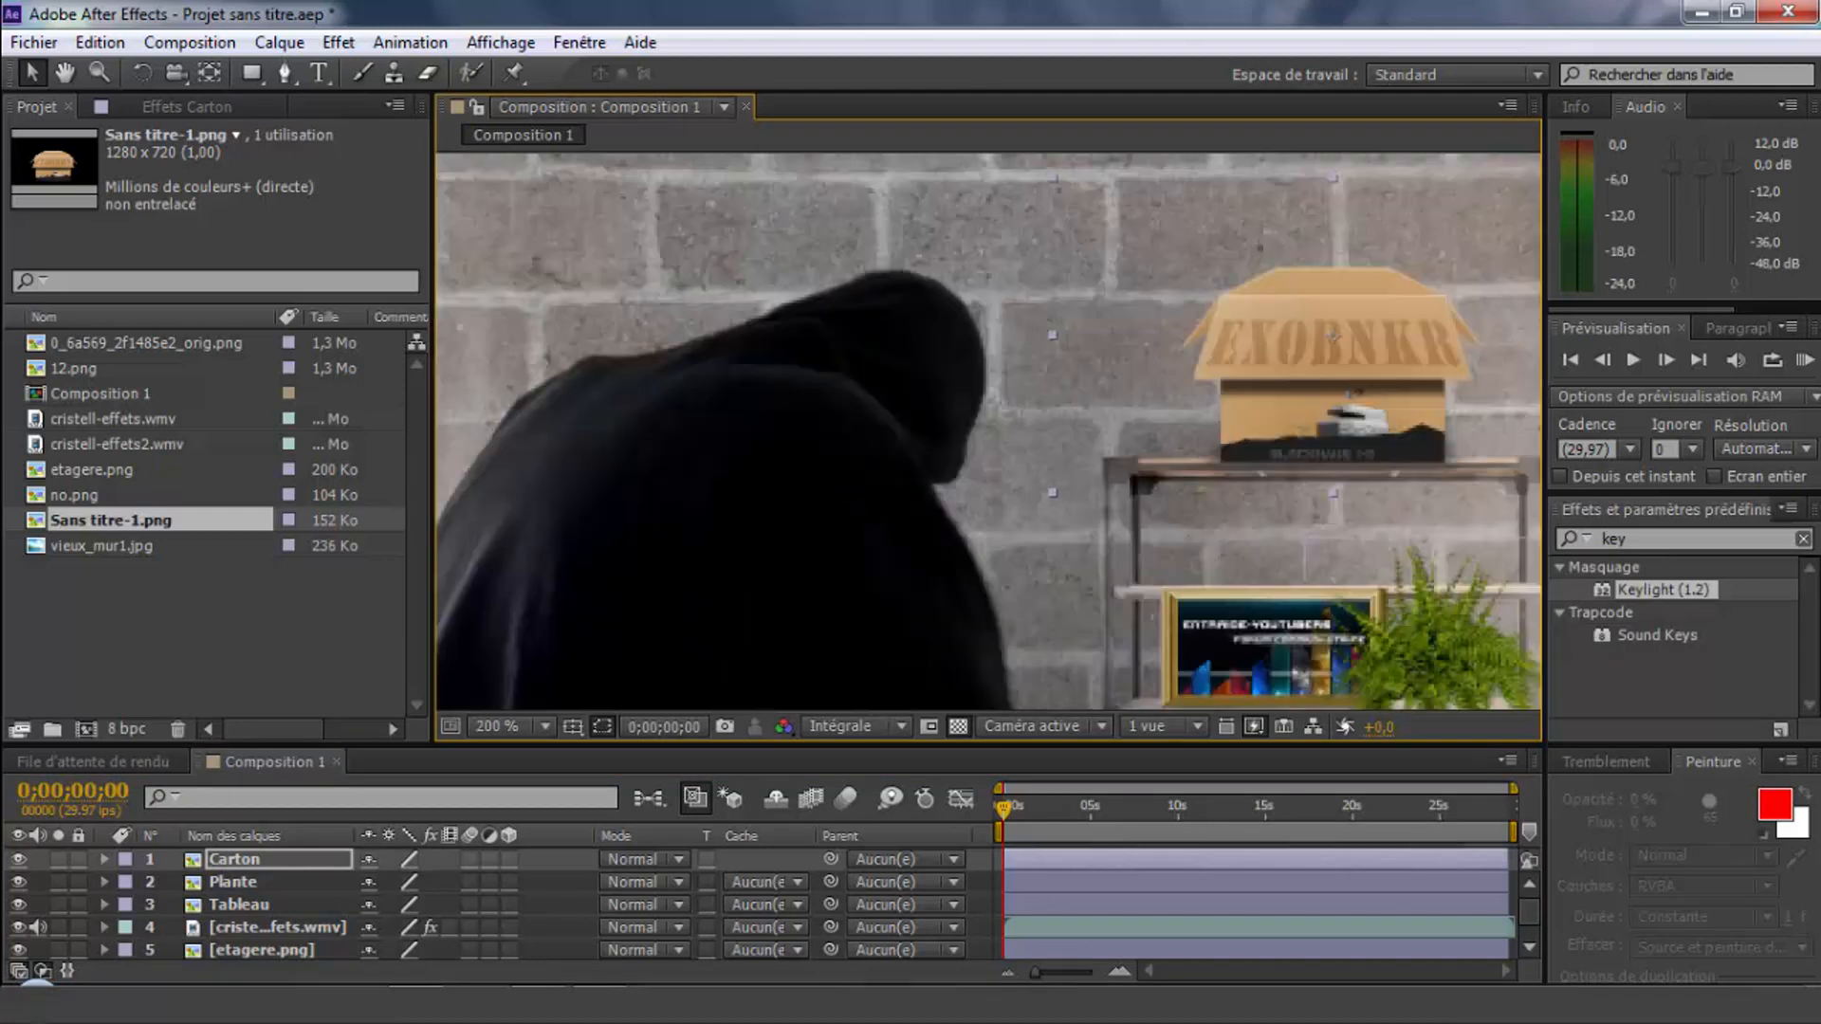
drag(1332, 336, 1330, 334)
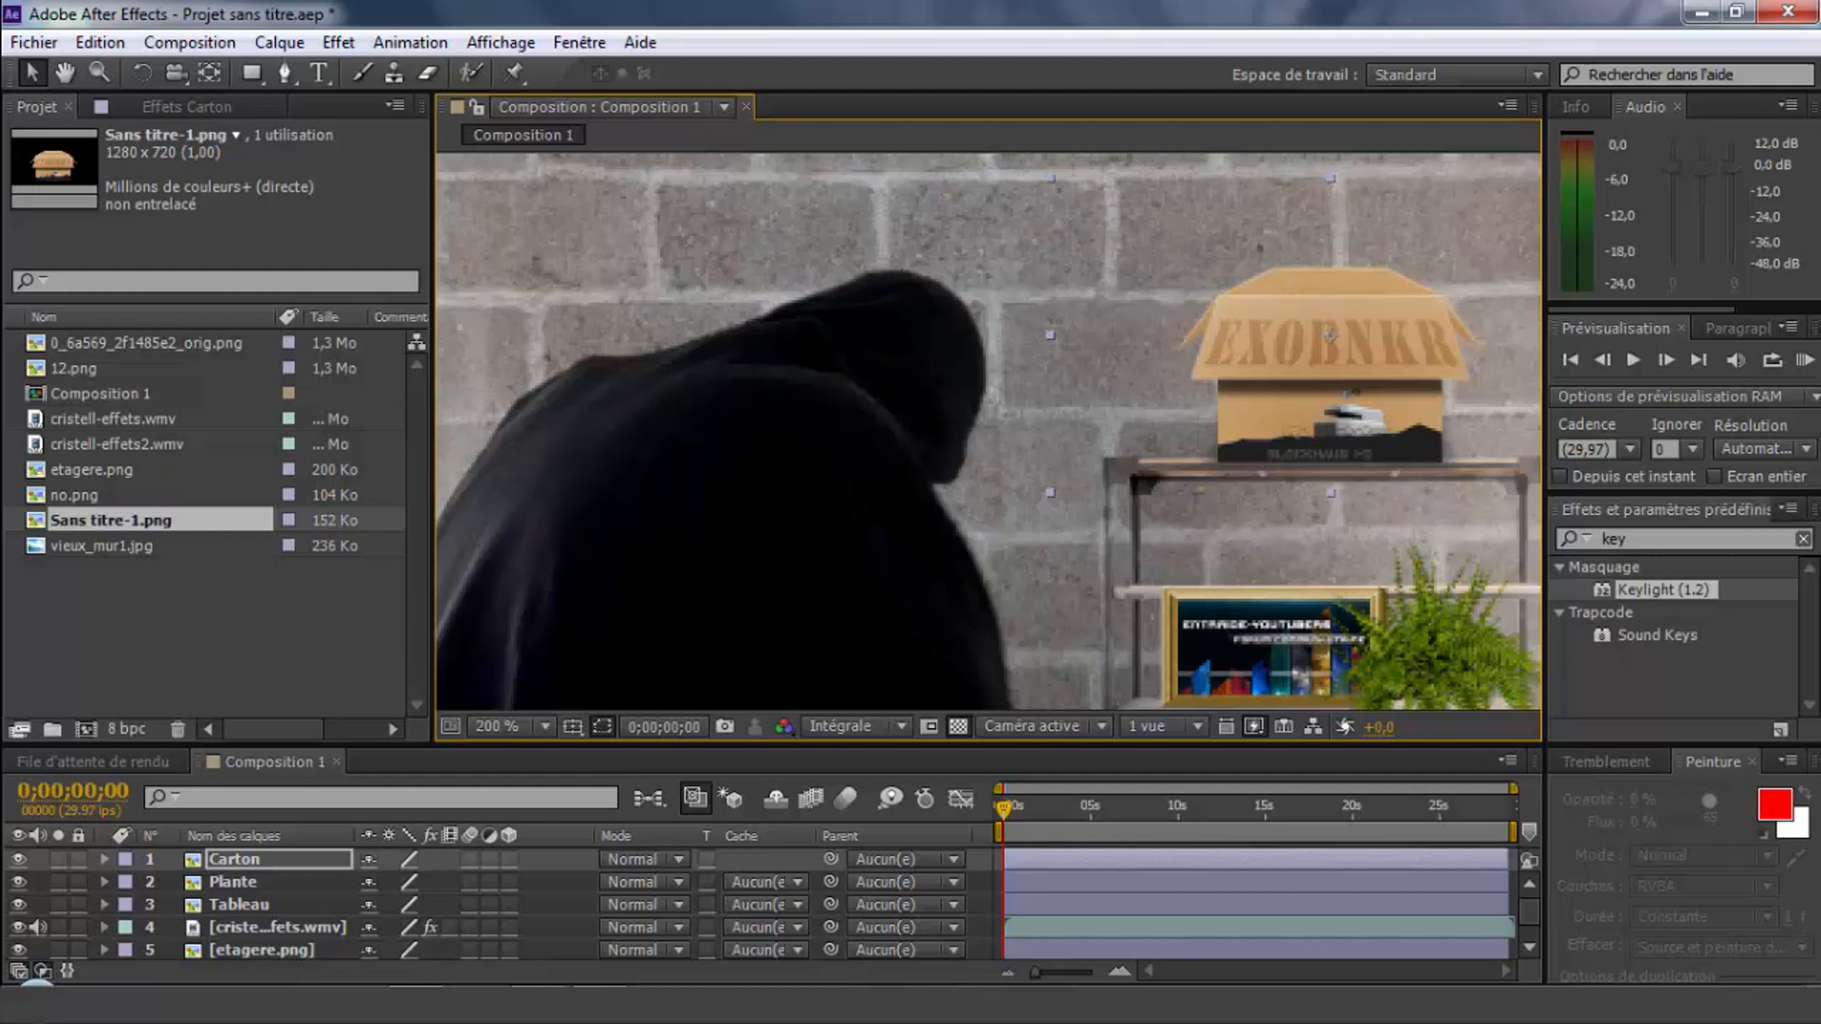
scroll(988, 431, down, 1)
click(510, 725)
click(537, 244)
Add no.png as the top layer and scale the no-spray sign down to fit inside the frame
drag(74, 494, 177, 852)
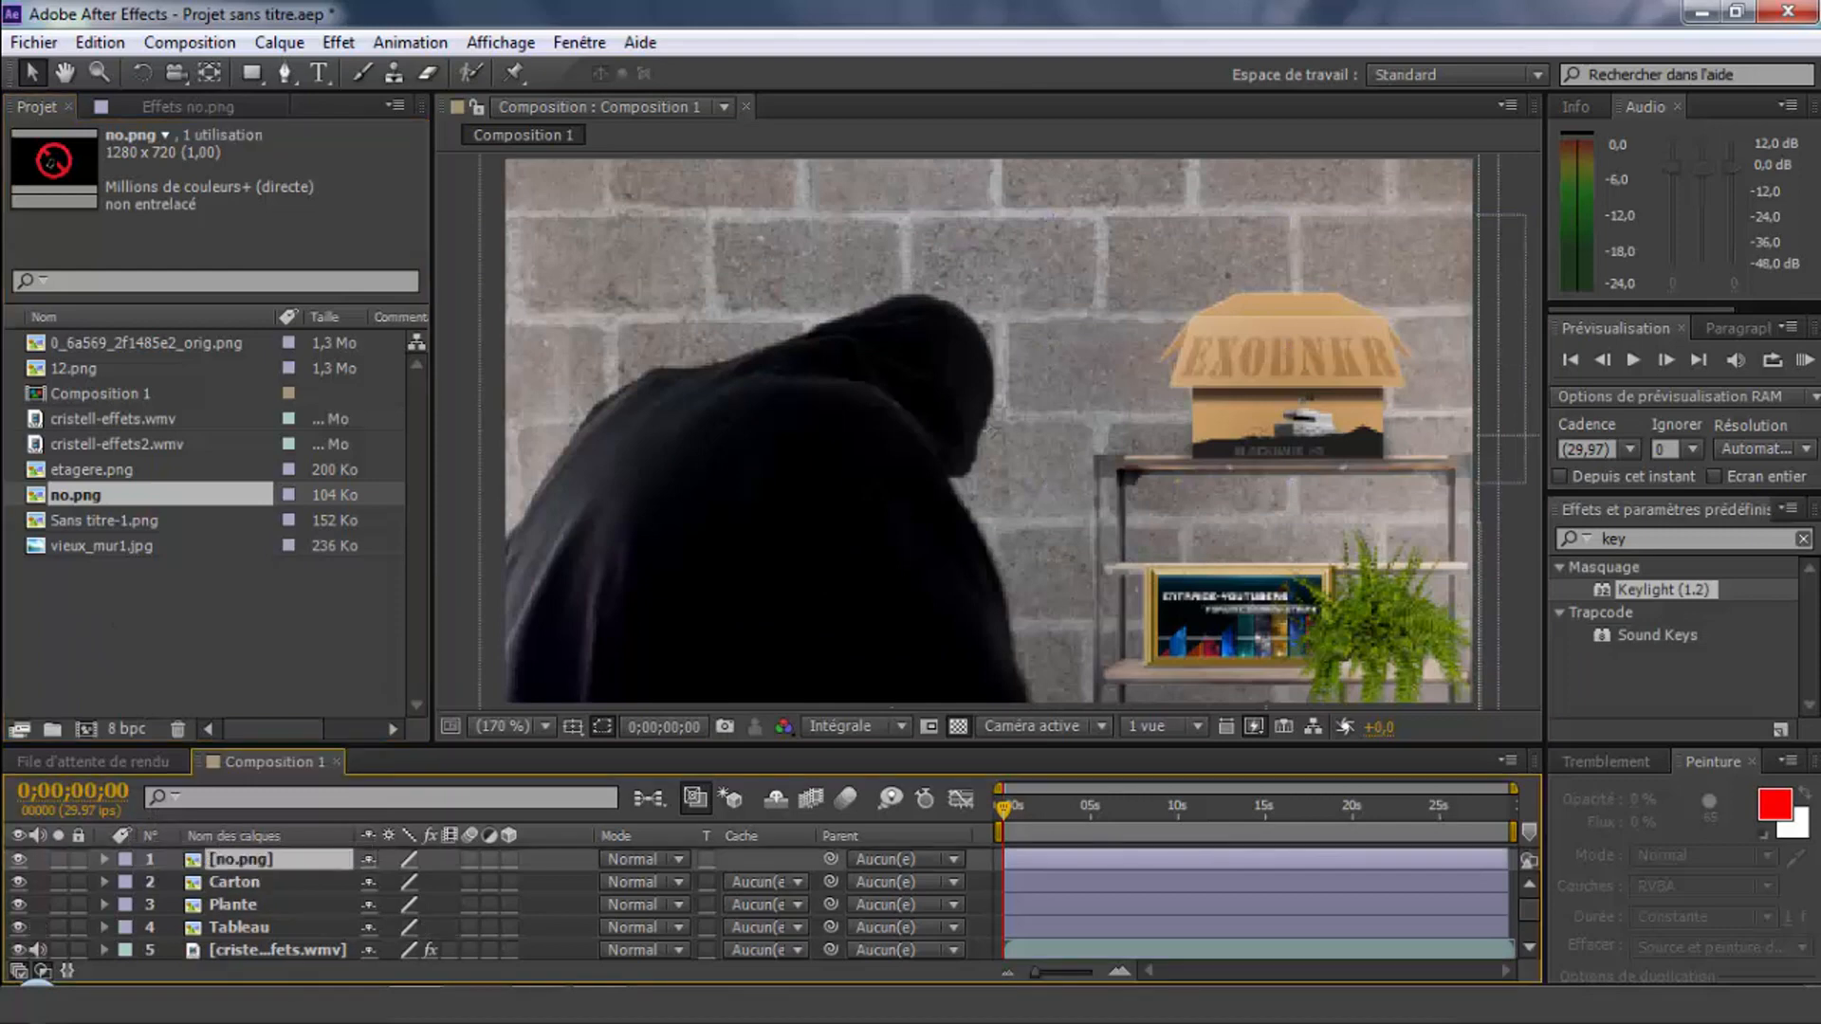
scroll(988, 432, down, 1)
scroll(988, 431, down, 1)
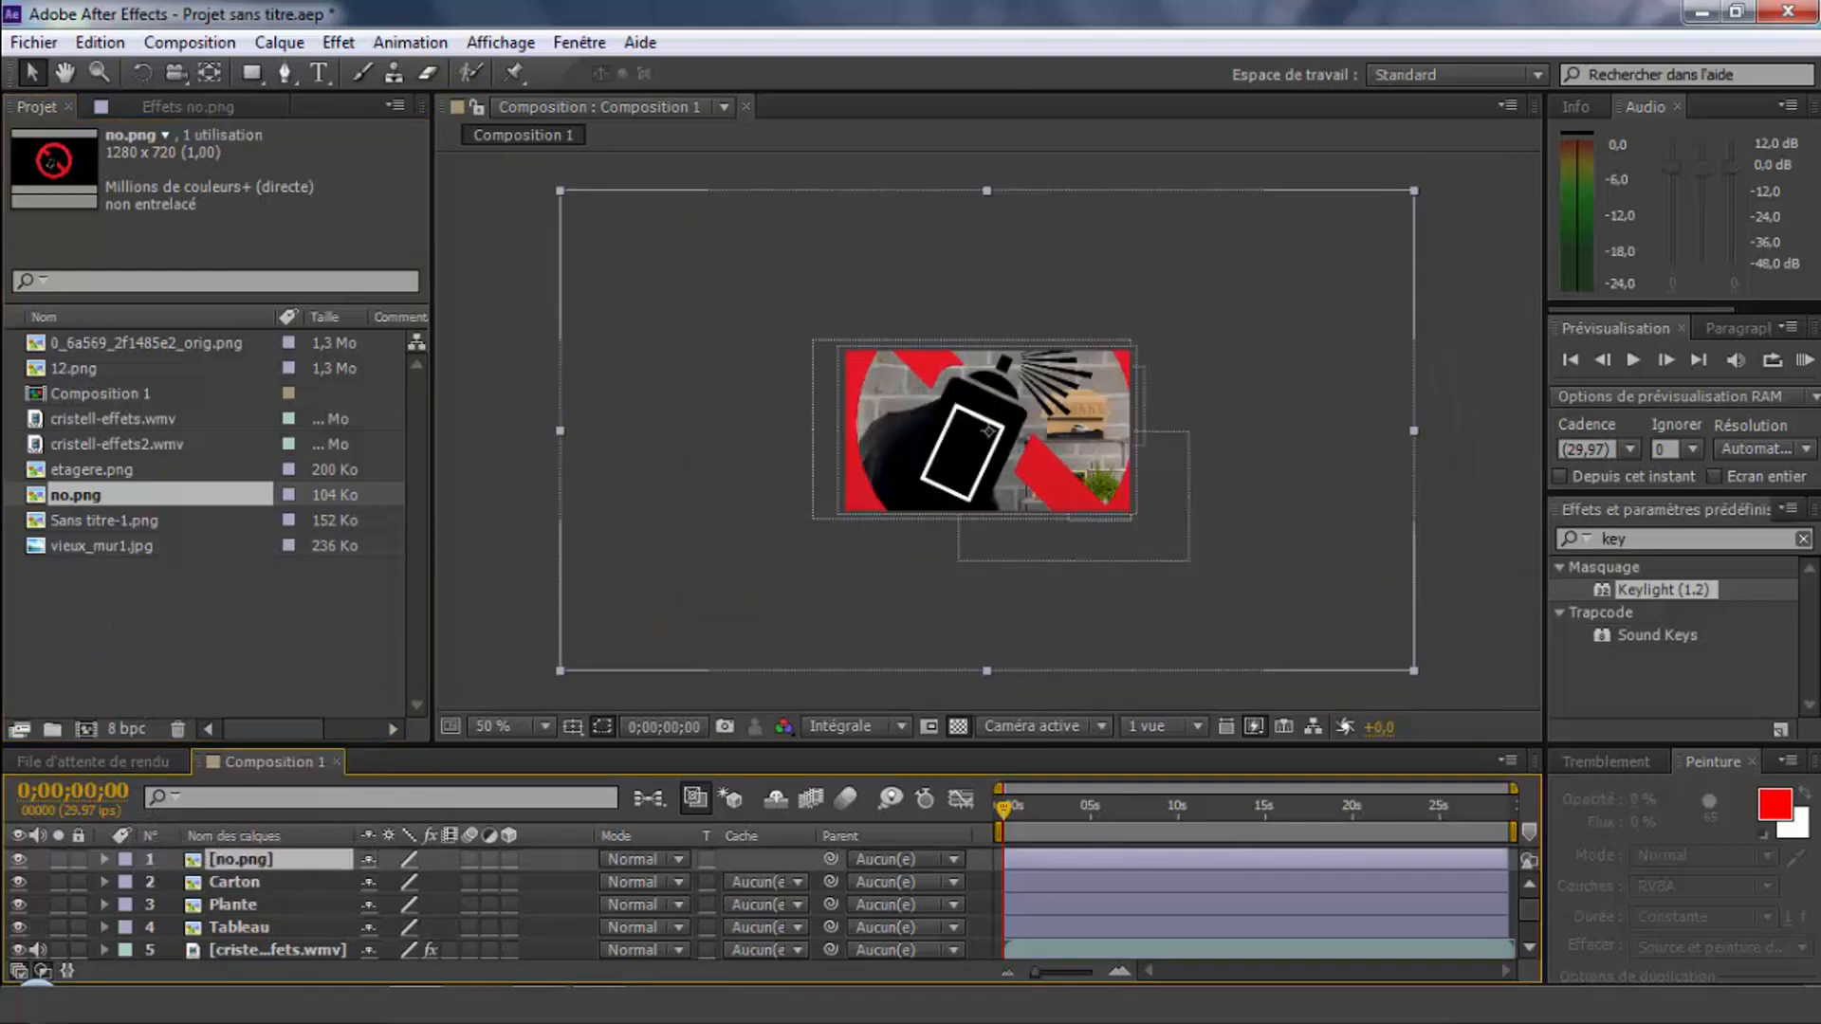
scroll(989, 431, up, 1)
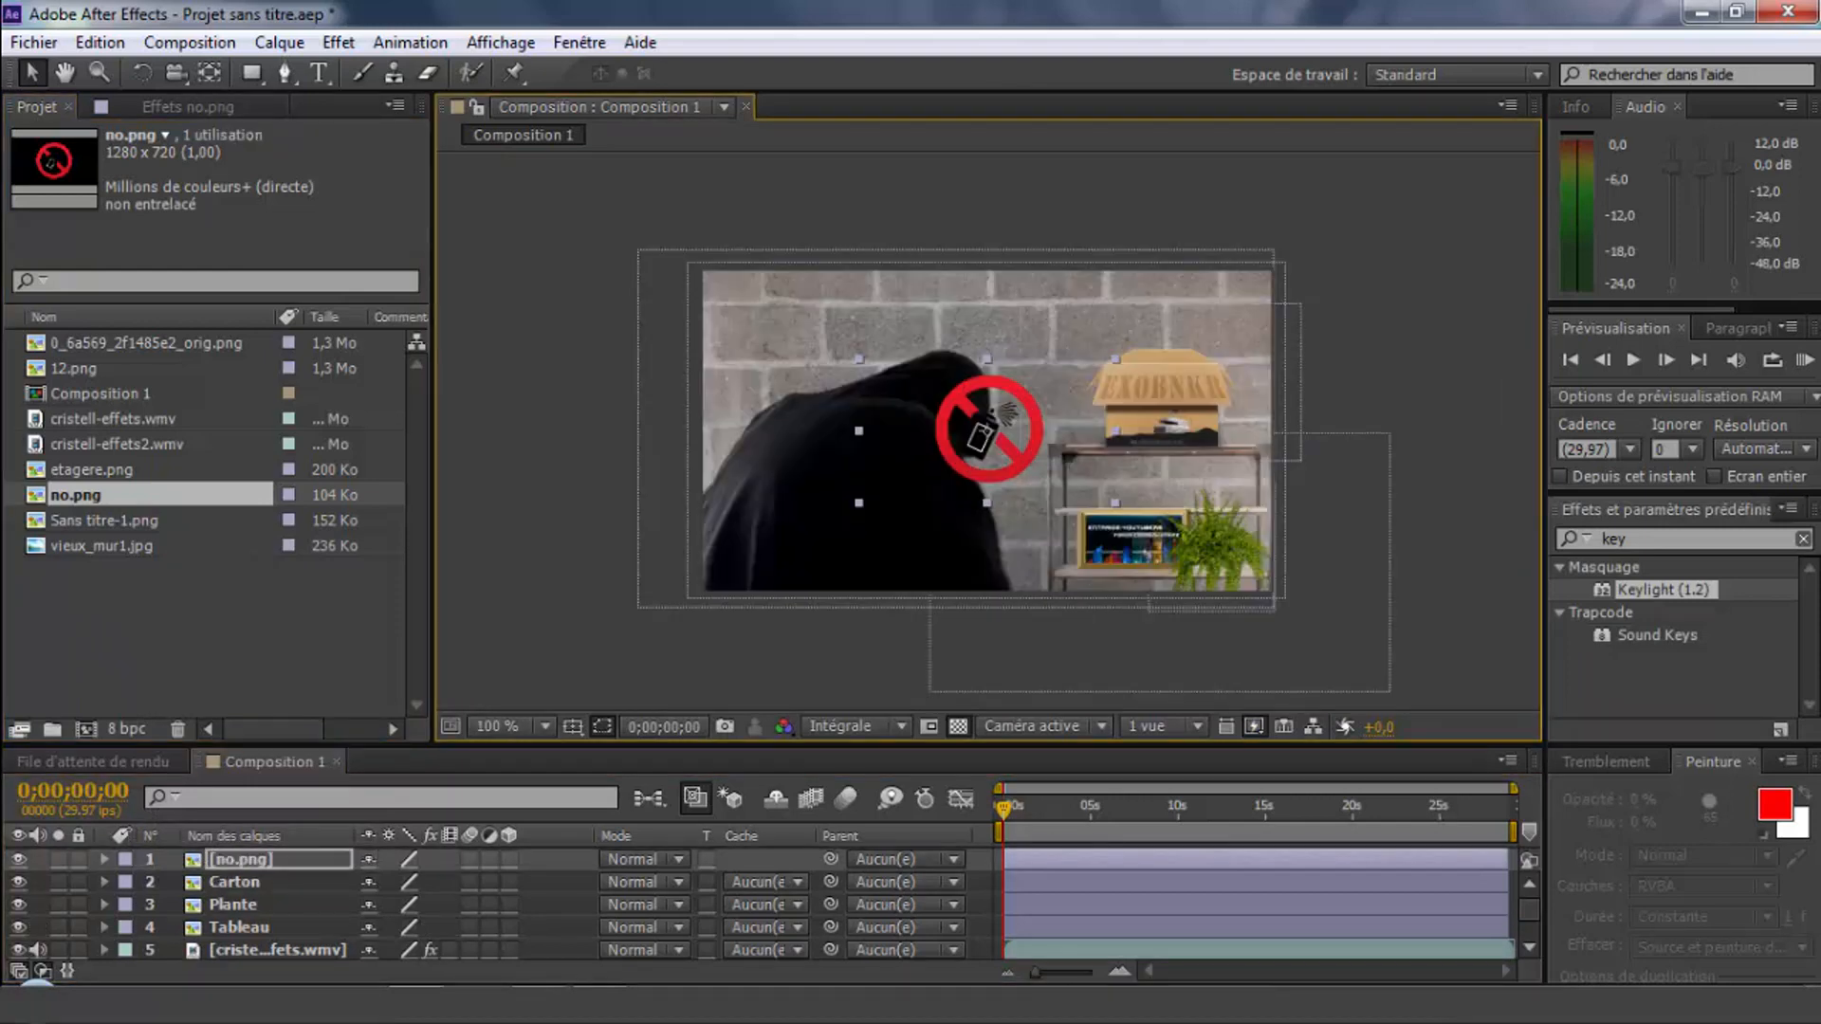
Shrink the no-spray sign further and place it on the wall in the scene's upper-left corner
drag(987, 431, 768, 337)
drag(896, 407, 846, 382)
drag(768, 337, 748, 312)
click(512, 726)
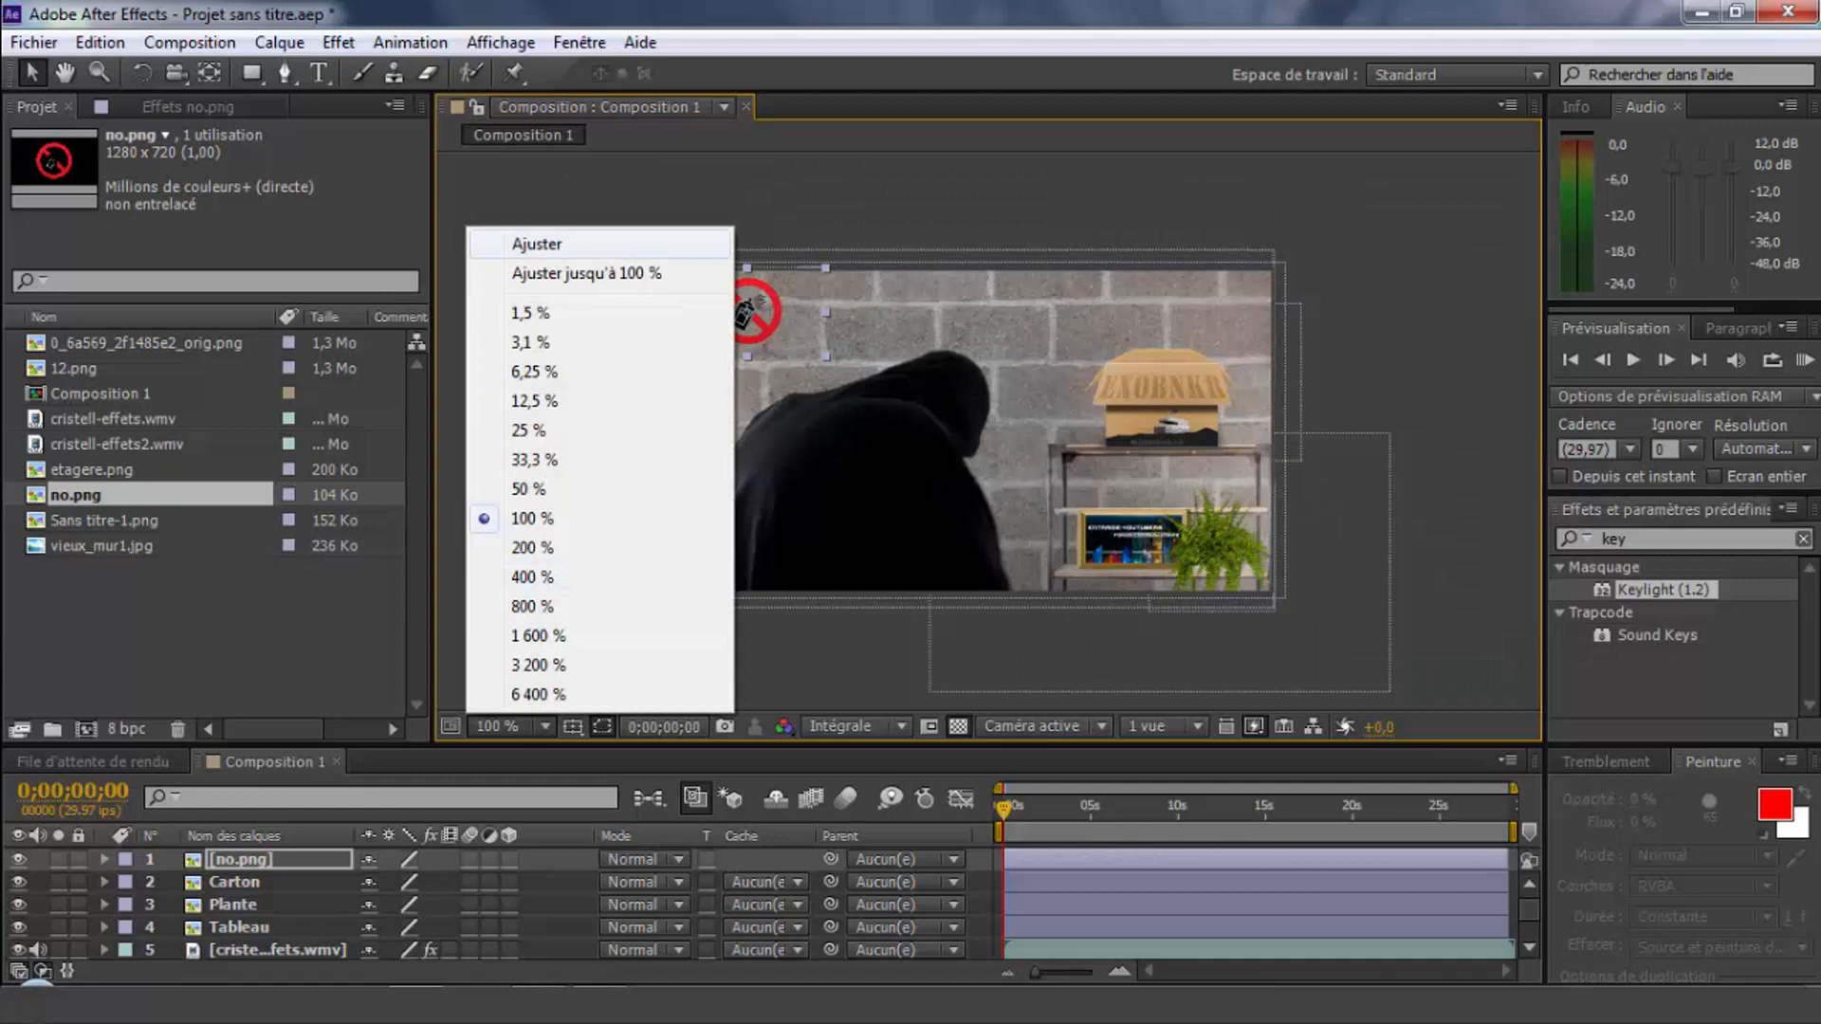
click(537, 244)
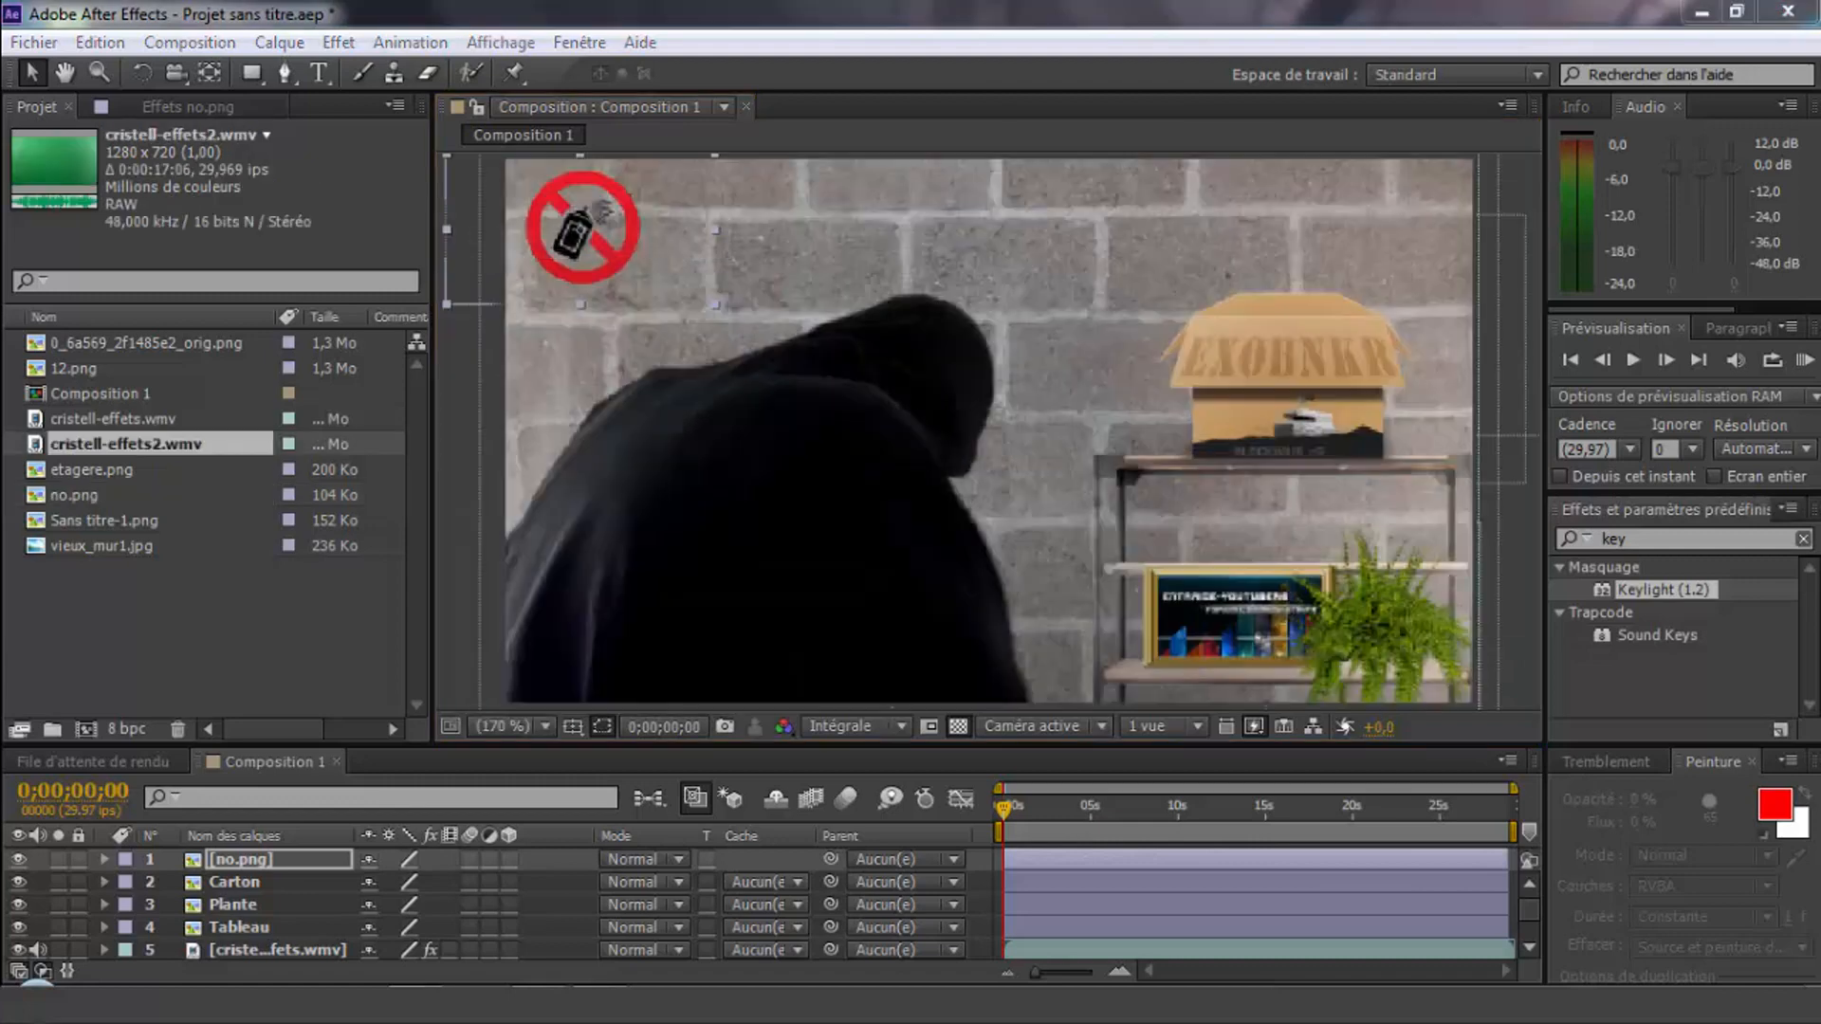
Add cristell-effets2.wmv as the top layer and scale it down to fit within the scene
drag(109, 444, 118, 852)
scroll(988, 431, down, 2)
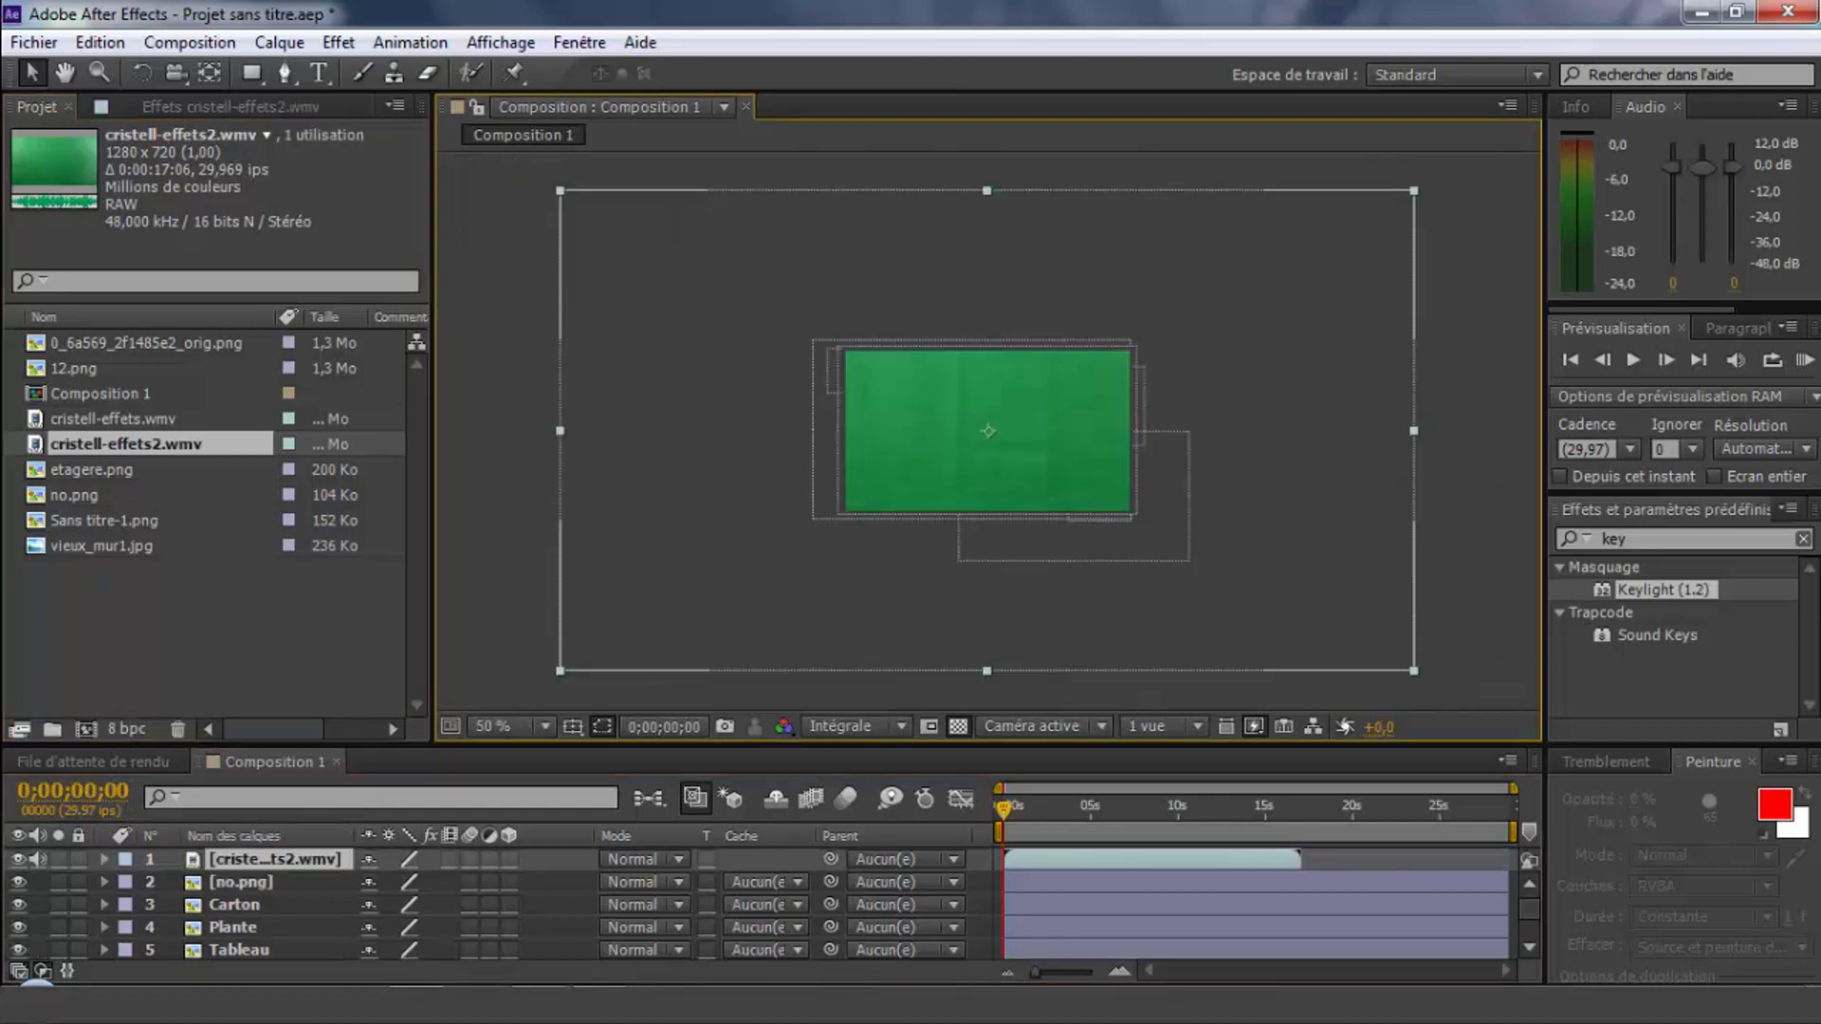
drag(1413, 671, 1085, 485)
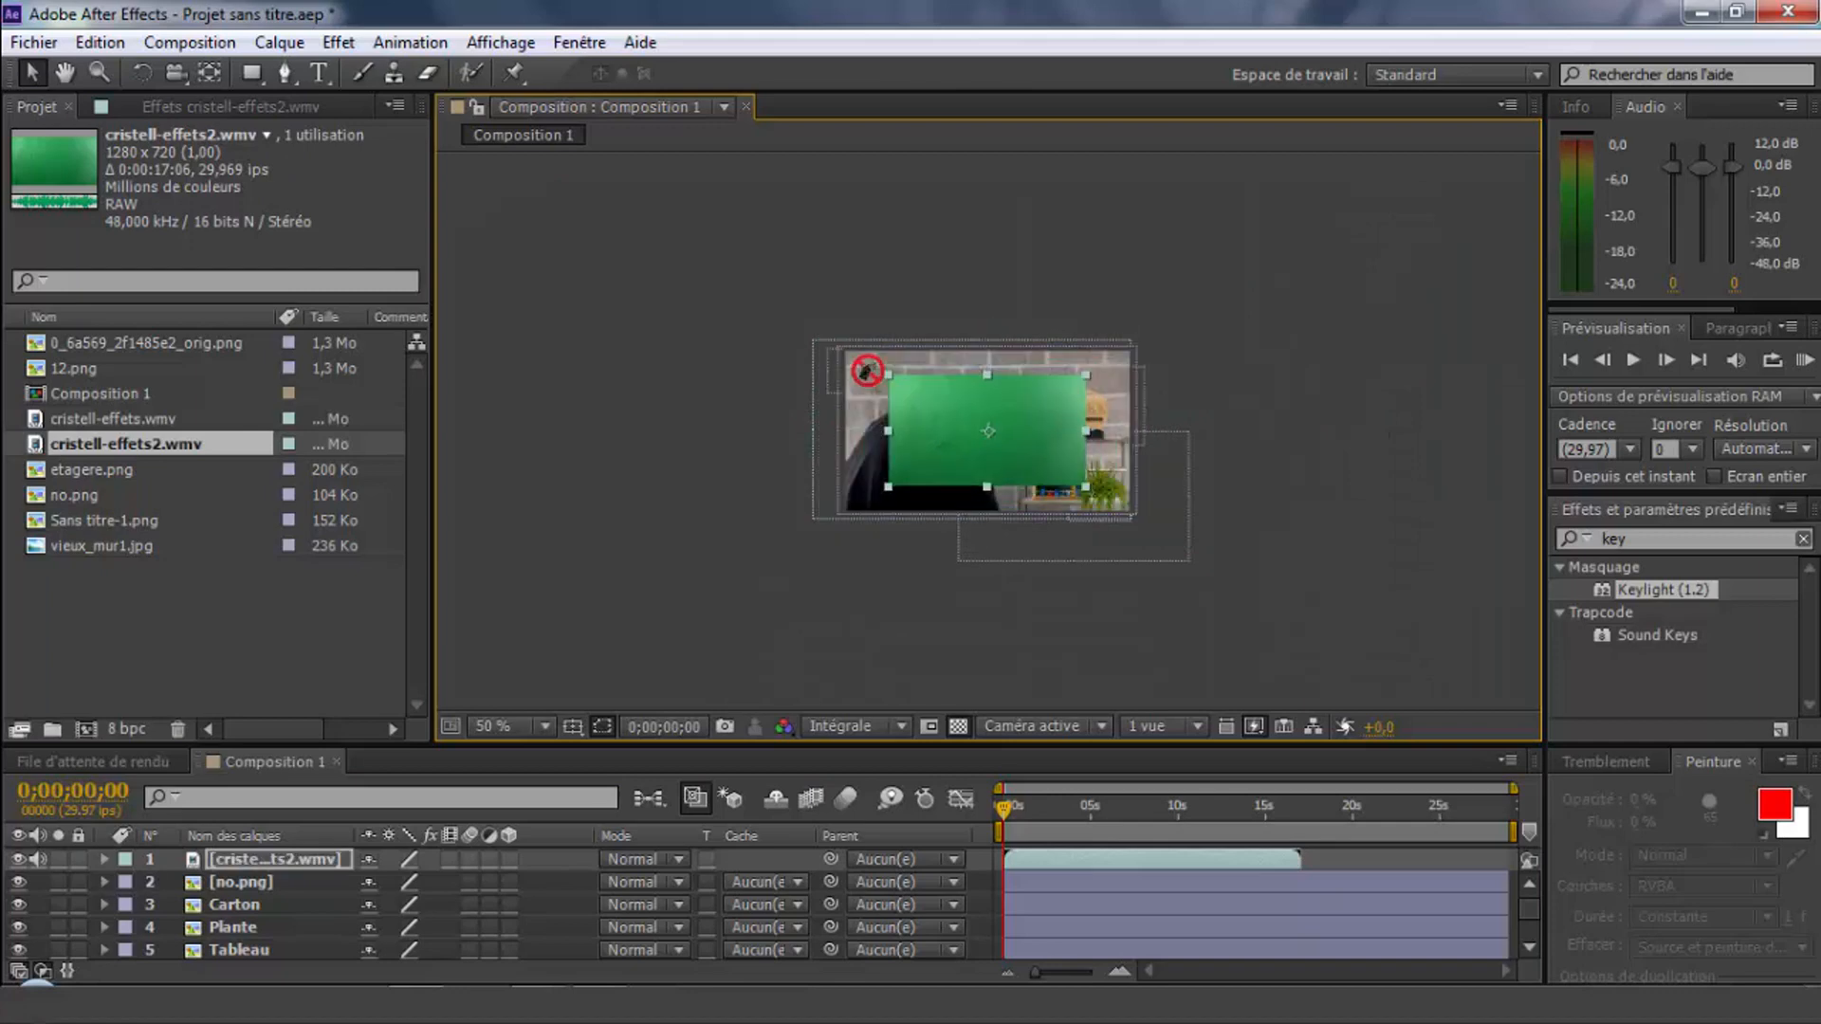
Key out the green background of cristell-effets2.wmv with Keylight, setting Screen Gain to 145
scroll(1145, 554, up, 1)
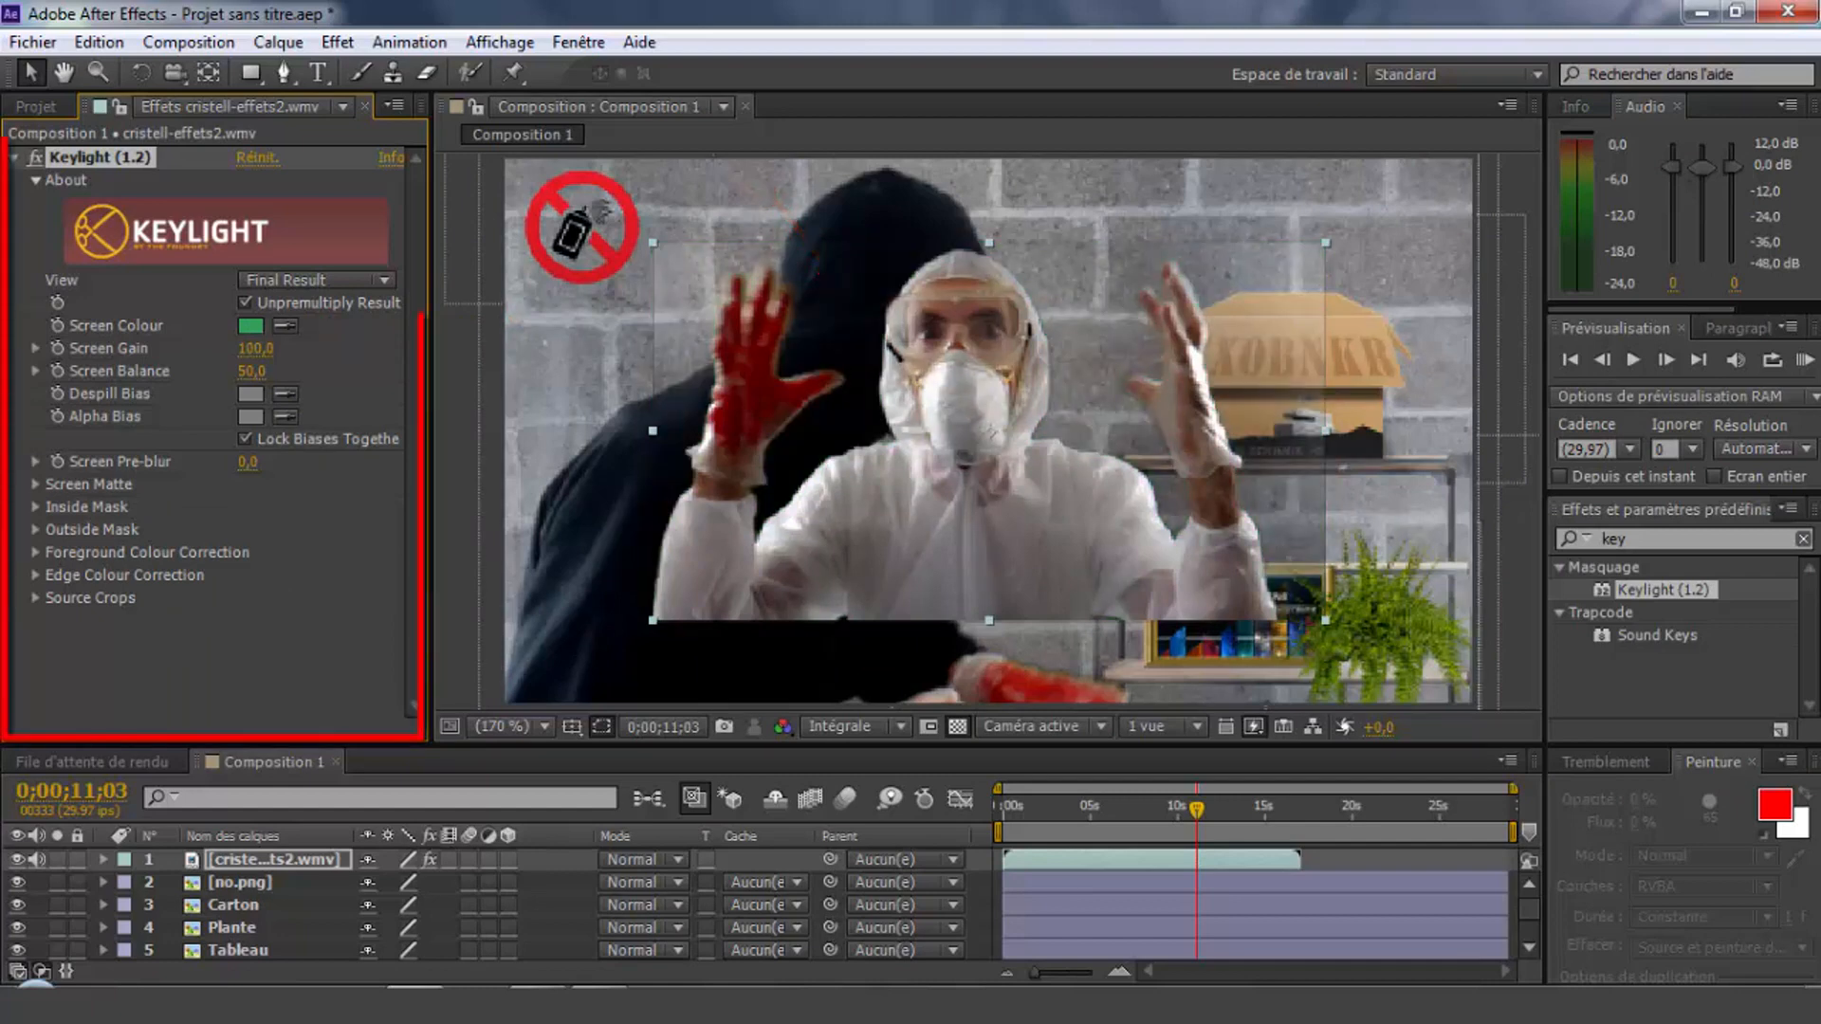
drag(251, 348, 278, 349)
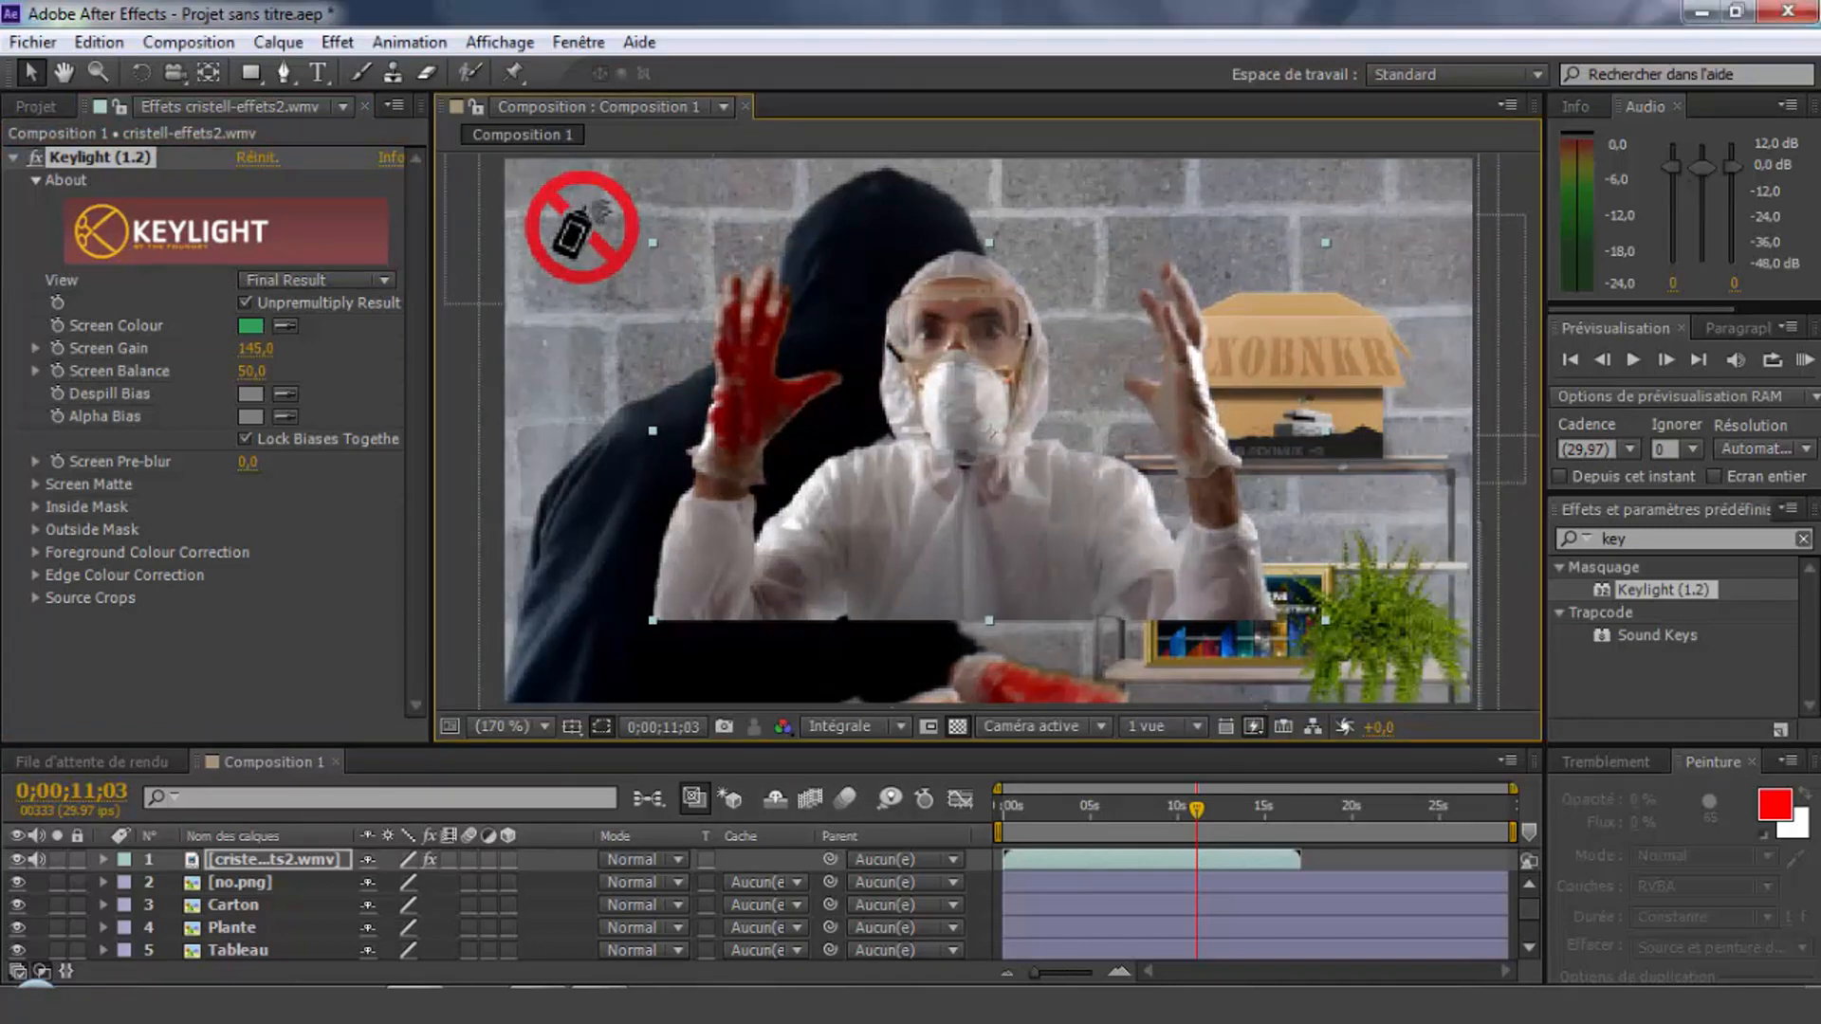
Shrink the cristell-effets2.wmv figure and place it above the cardboard box so it rises out of the opening
drag(1324, 620, 1127, 509)
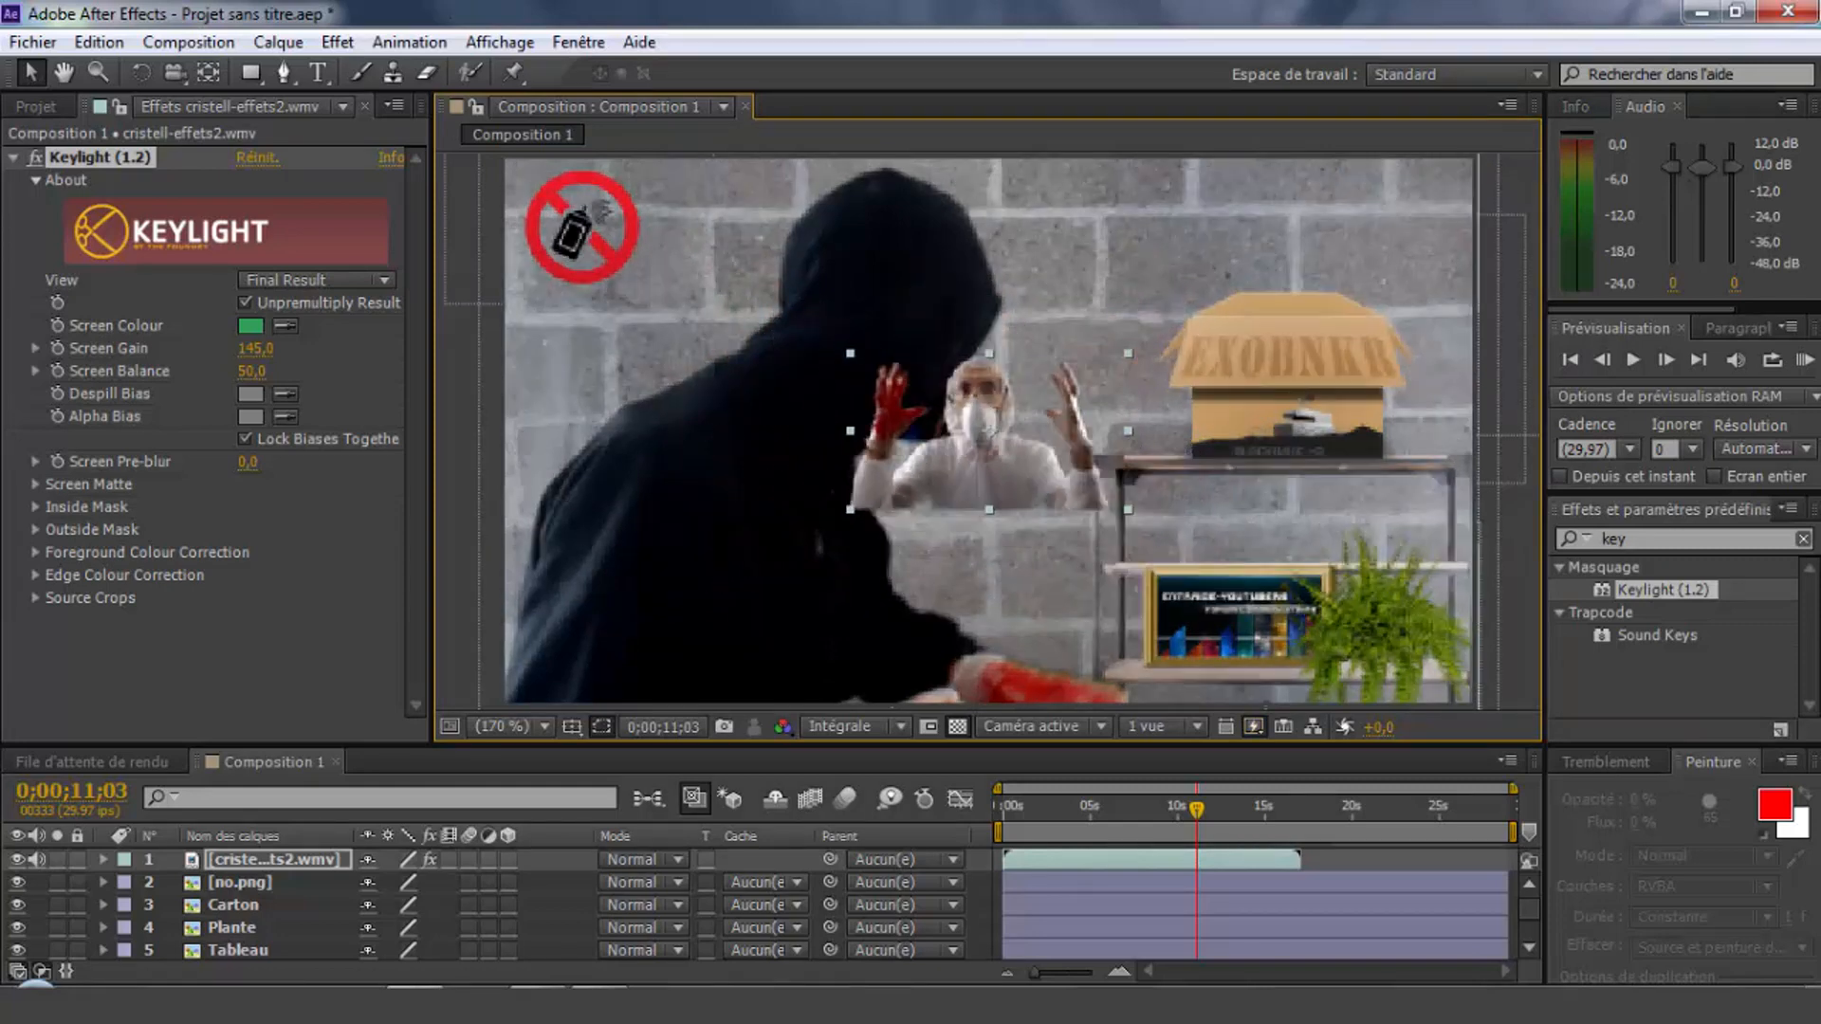
drag(989, 430, 1301, 238)
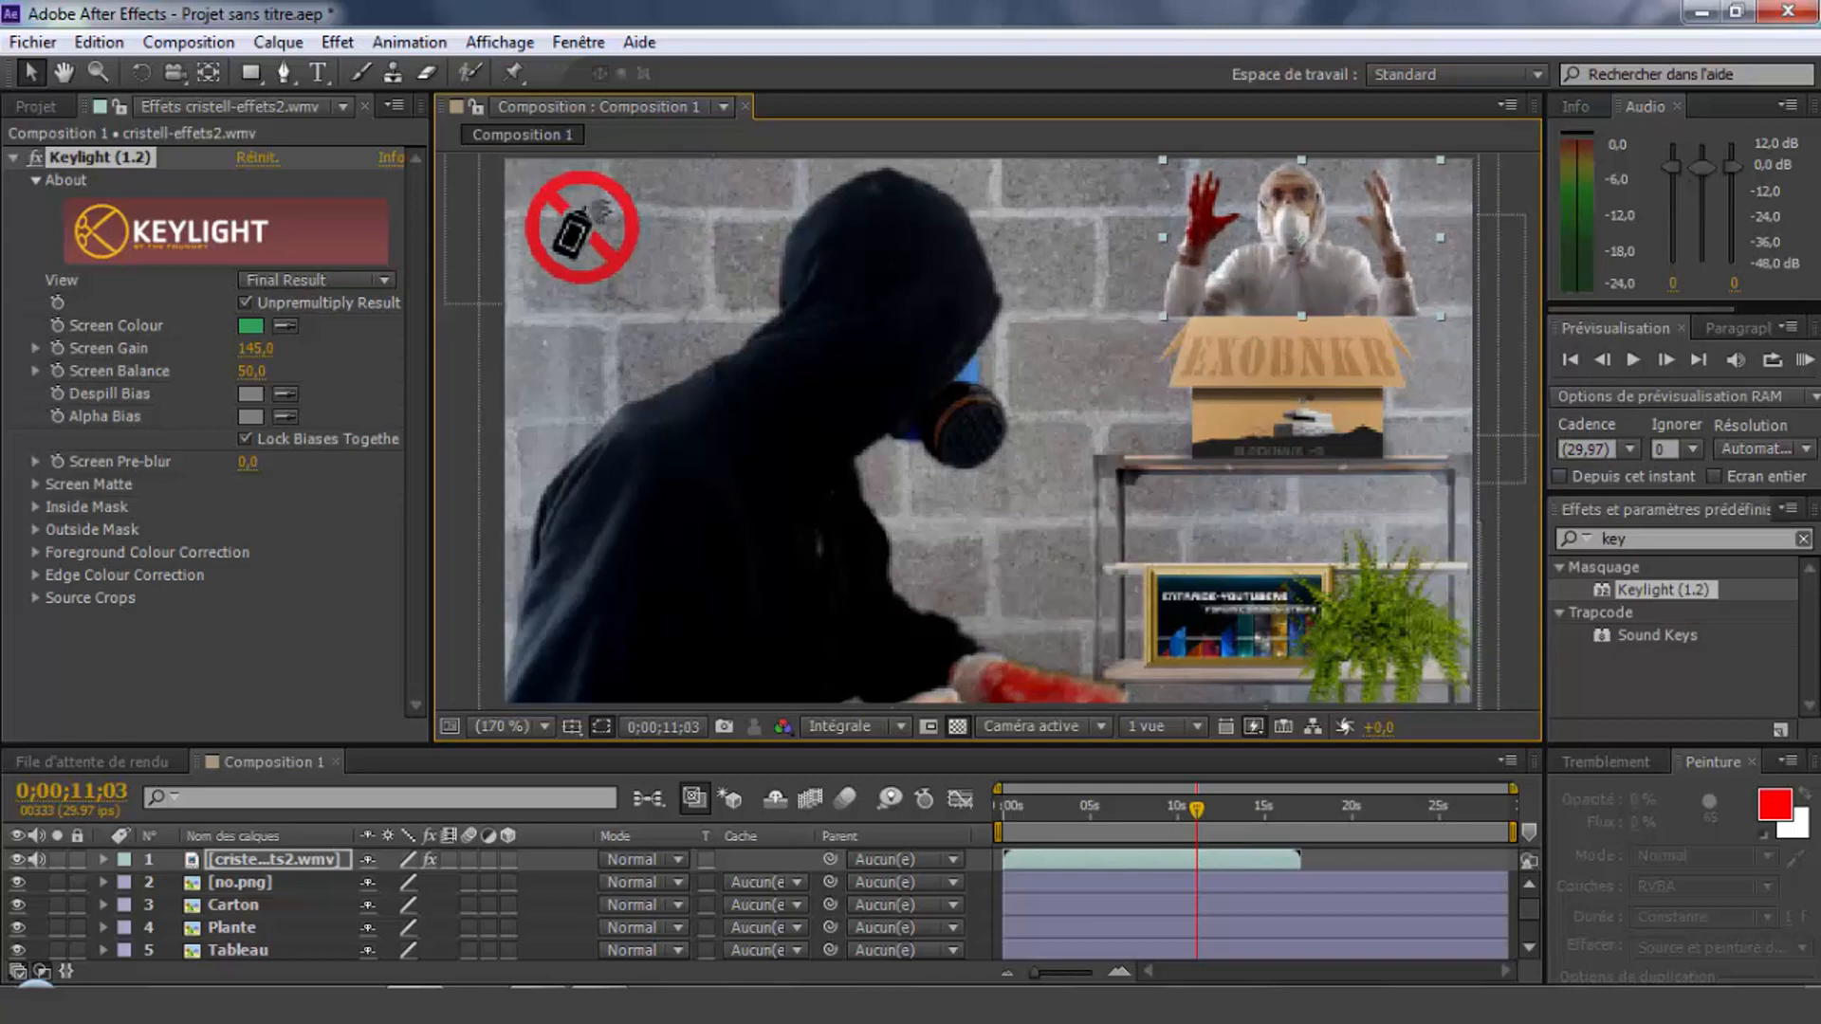
drag(1163, 160, 1192, 176)
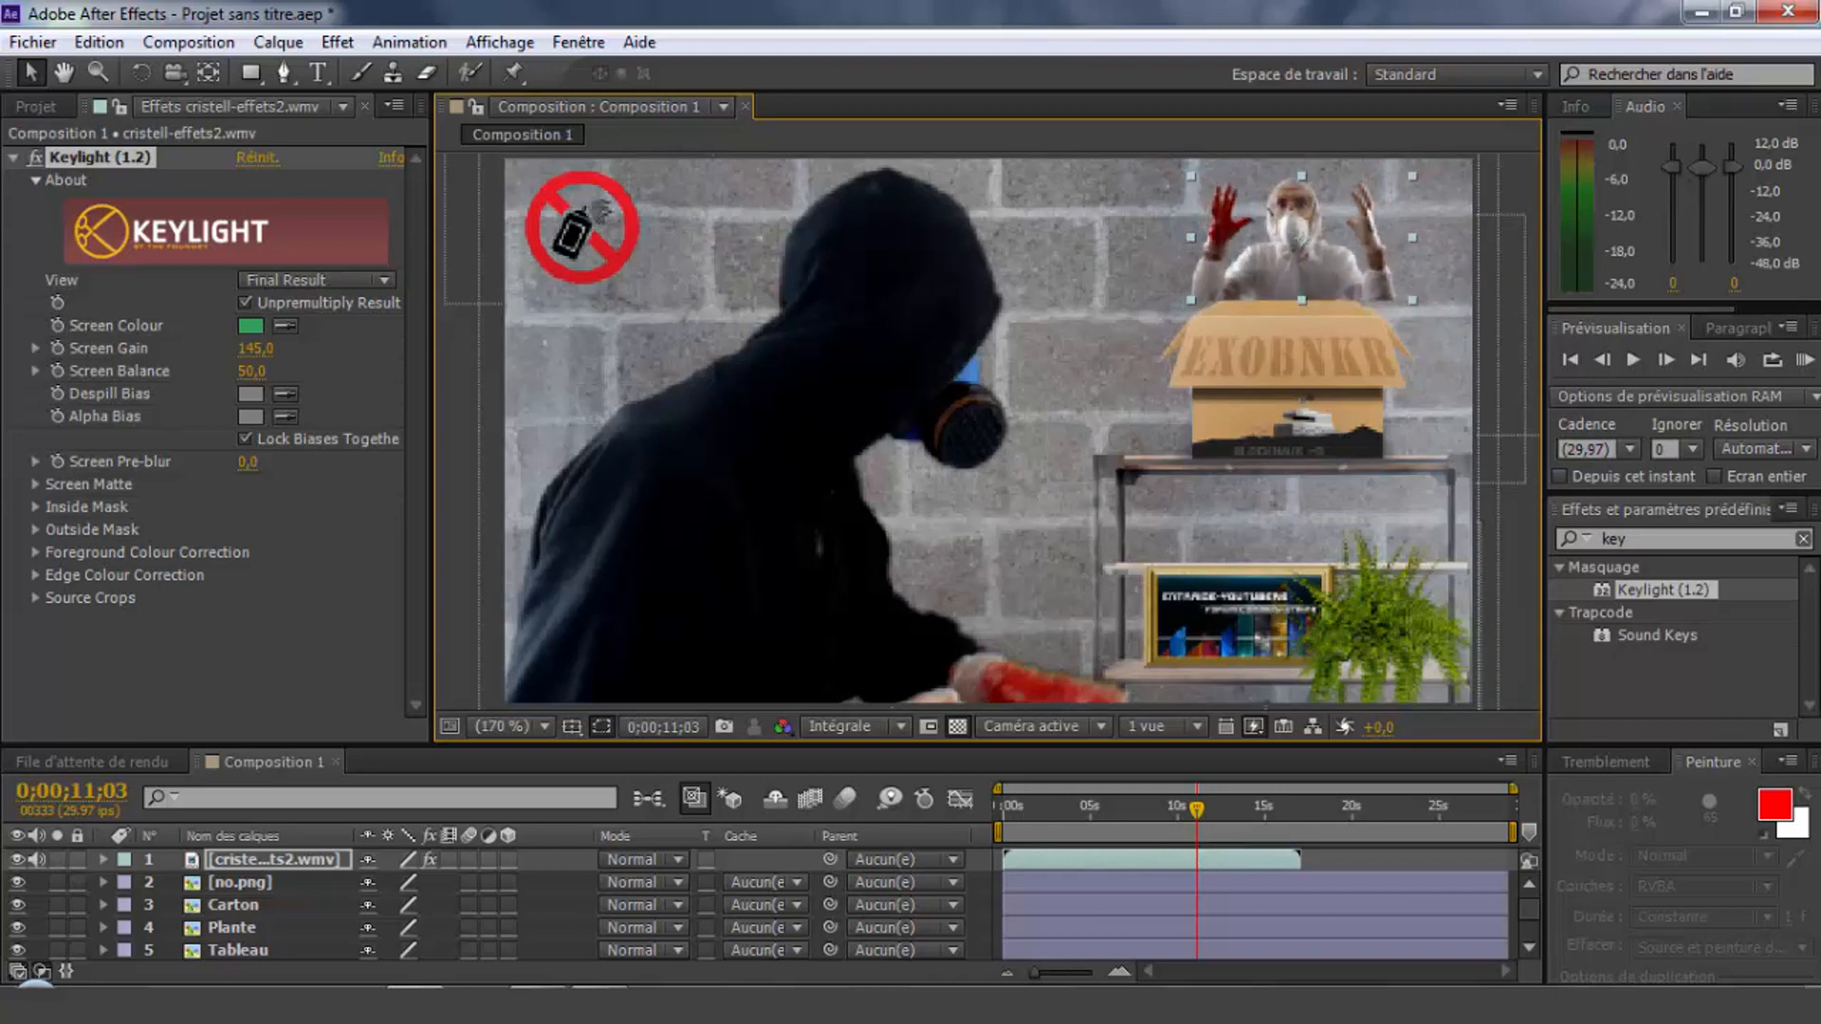
drag(1301, 238, 1295, 257)
scroll(988, 432, up, 2)
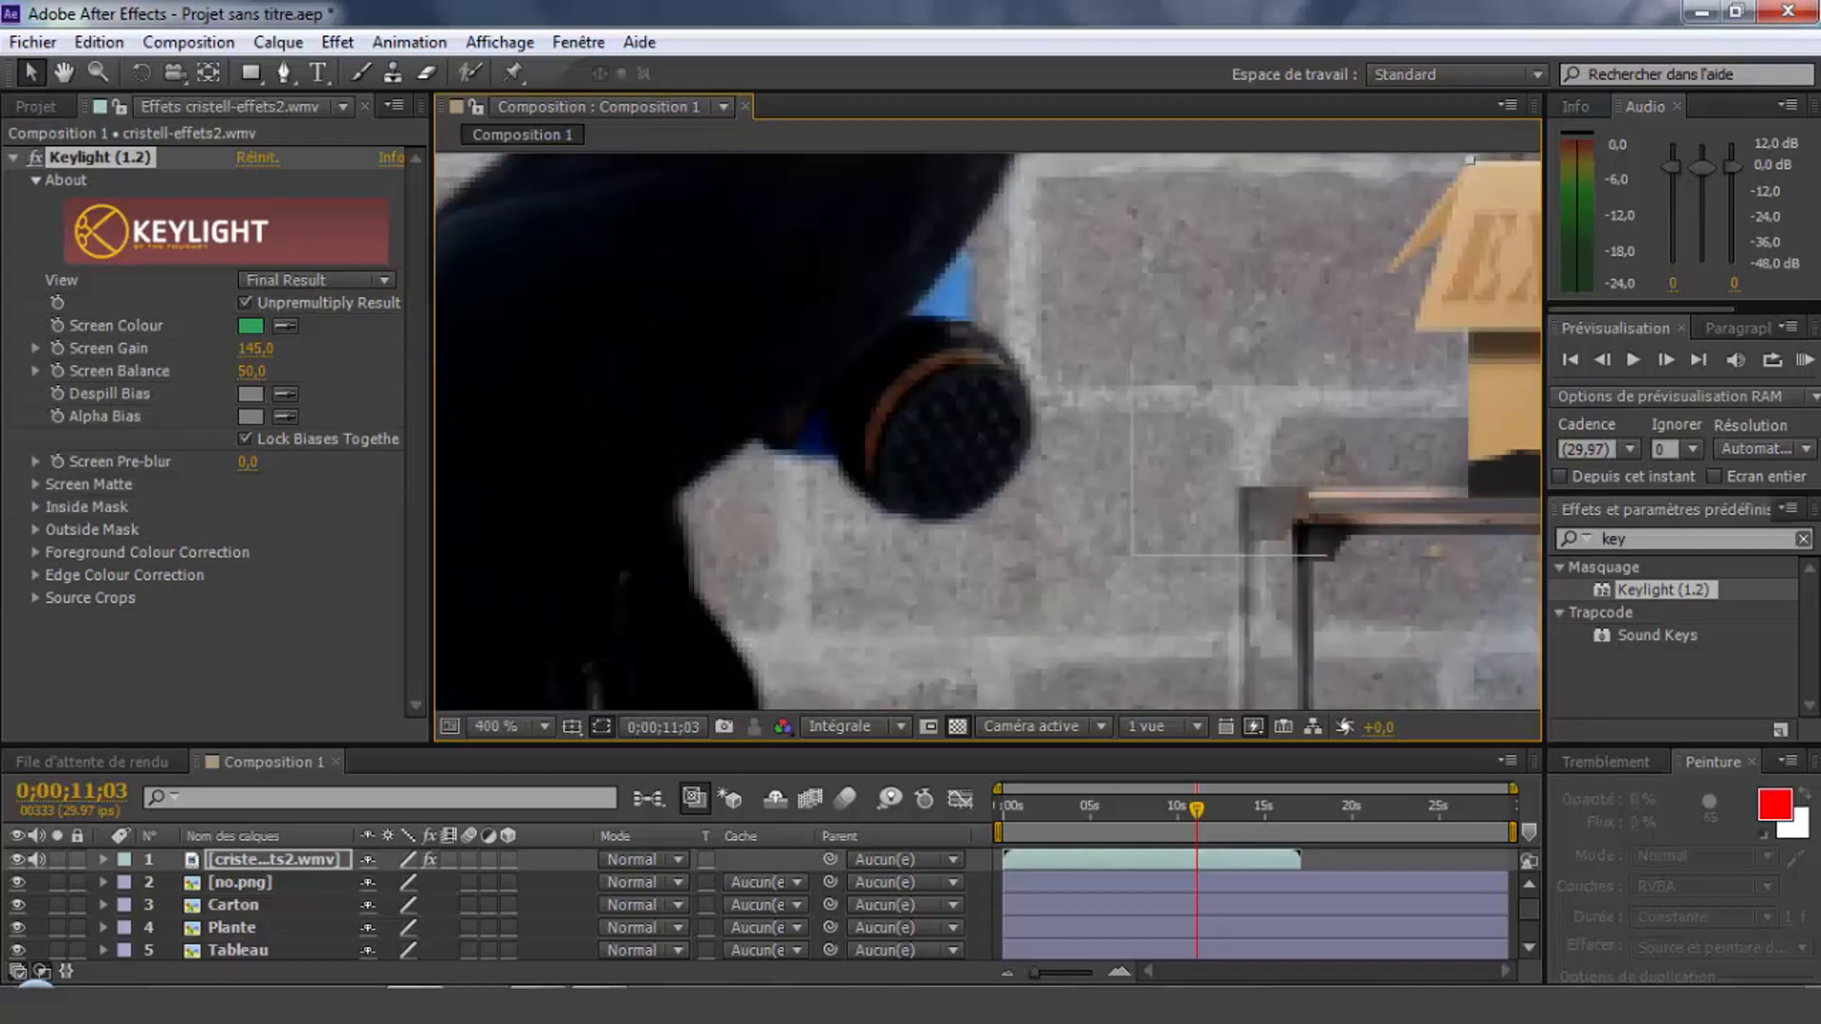
drag(1479, 398, 1431, 414)
click(99, 41)
click(142, 66)
scroll(988, 431, down, 1)
Shift the cristell-effets2.wmv clip along the timeline so it ends with the composition
click(274, 859)
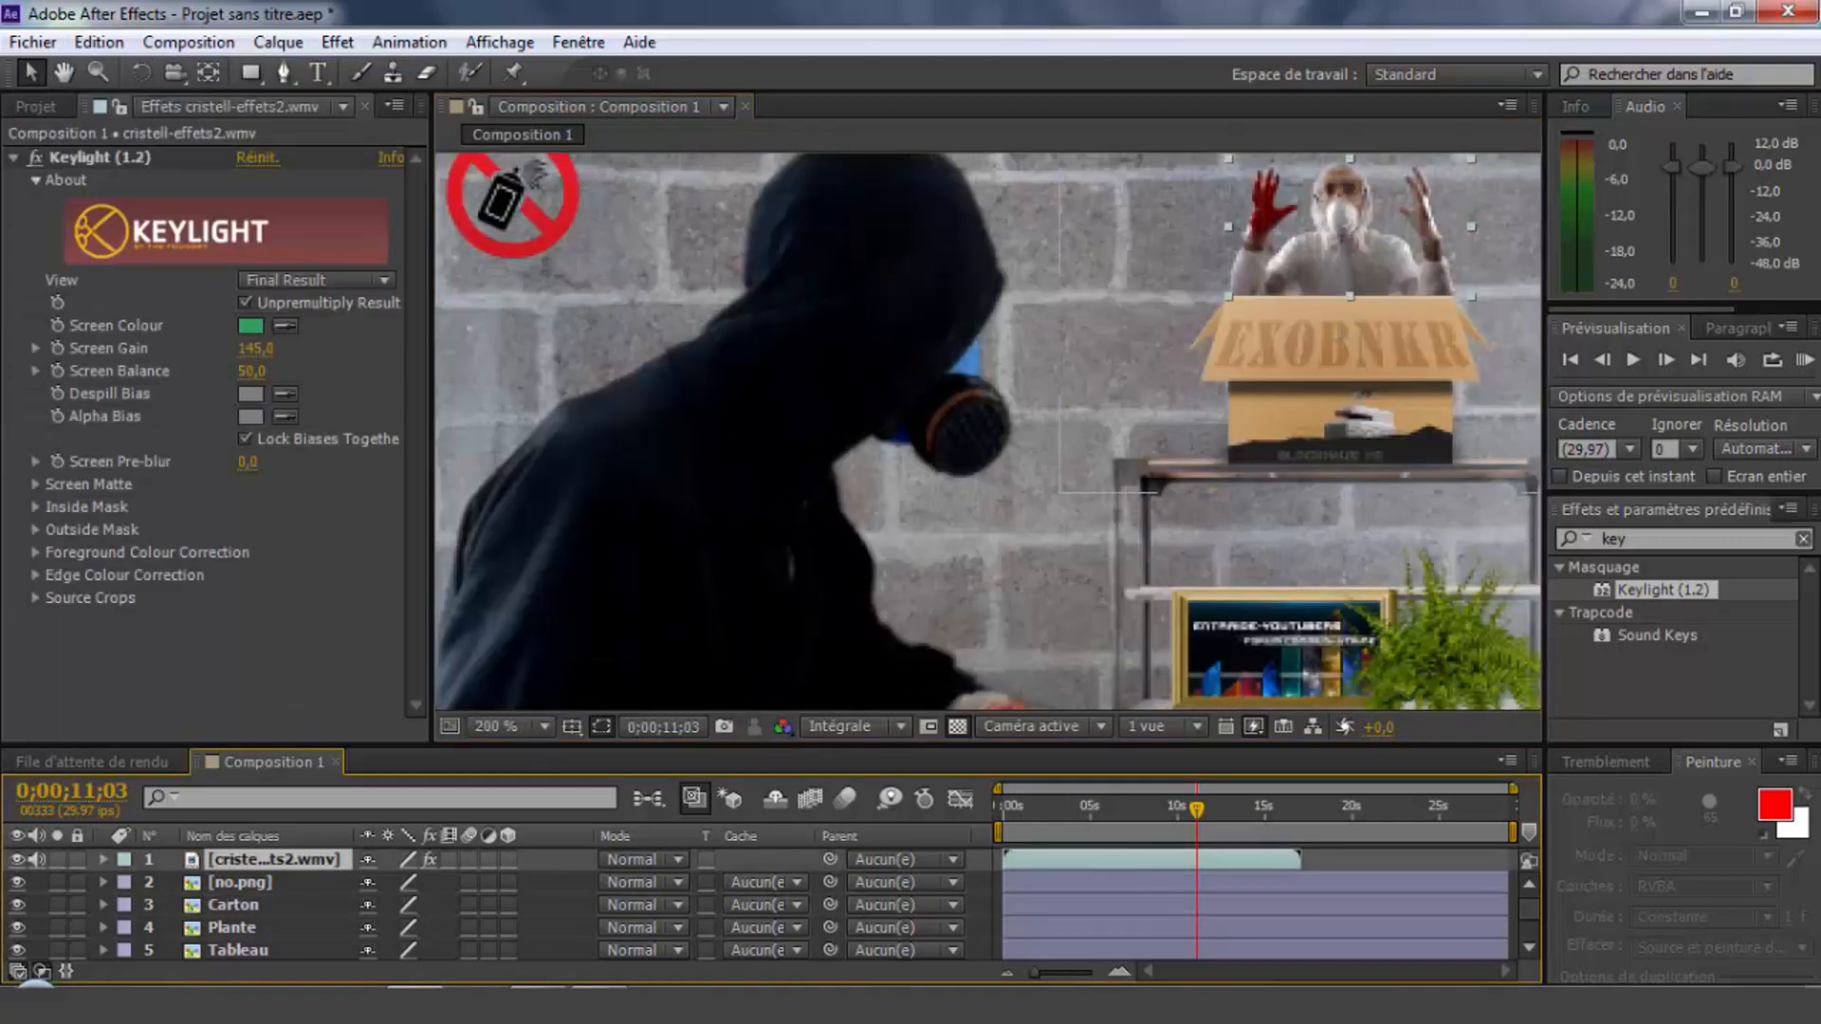
click(240, 882)
click(274, 859)
scroll(988, 431, down, 1)
click(510, 727)
click(507, 239)
drag(1065, 859, 1275, 859)
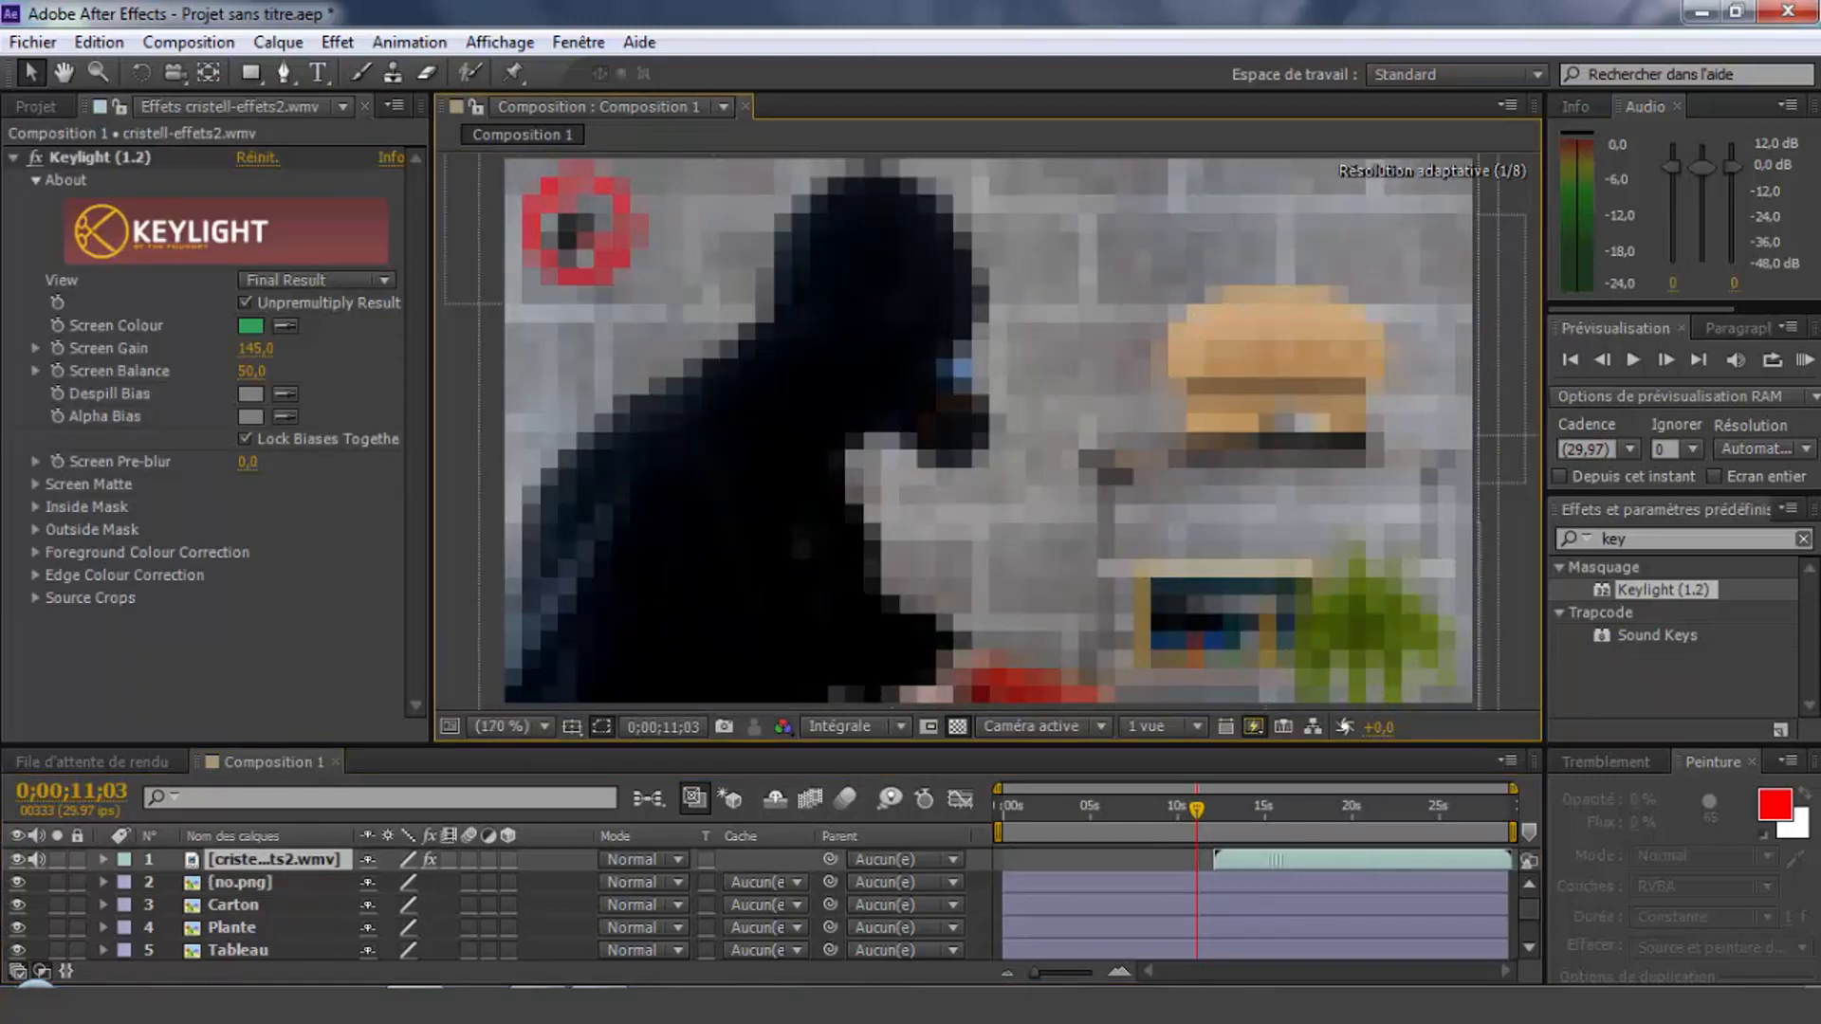
Move the playhead to 0;00;21;24 and play a preview of the composition
click(1381, 823)
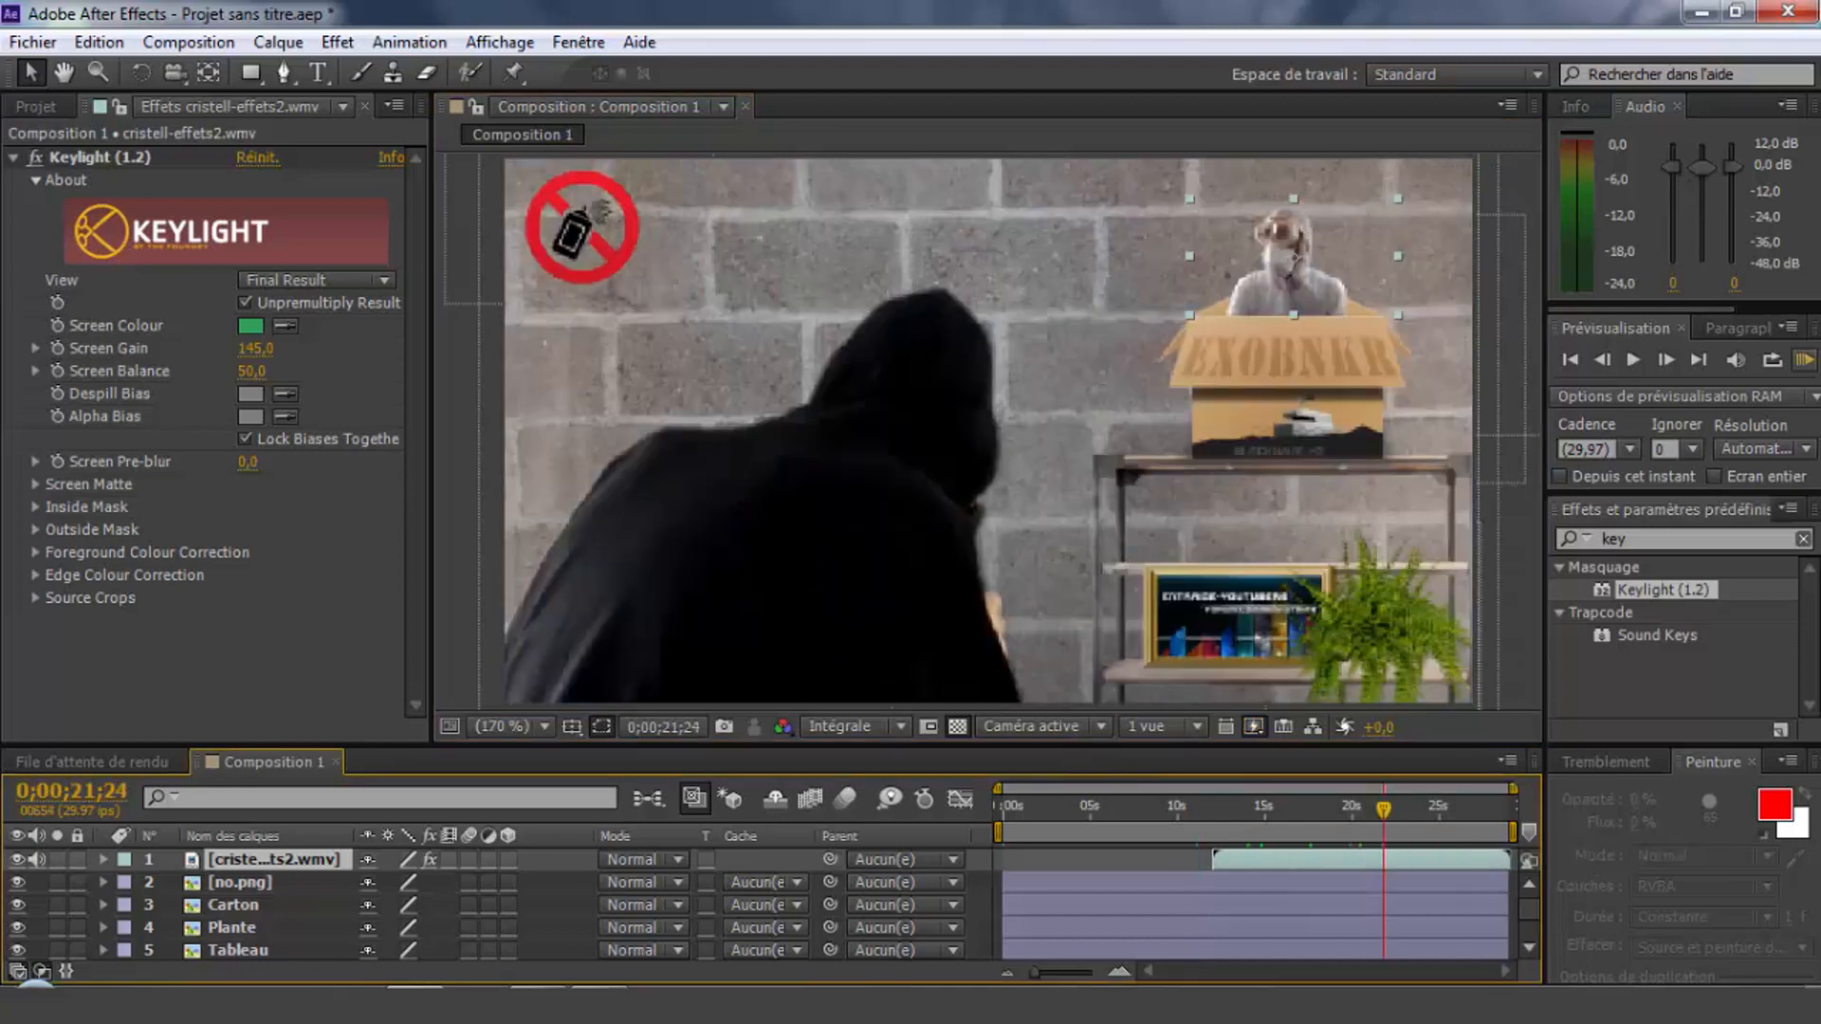
key(space)
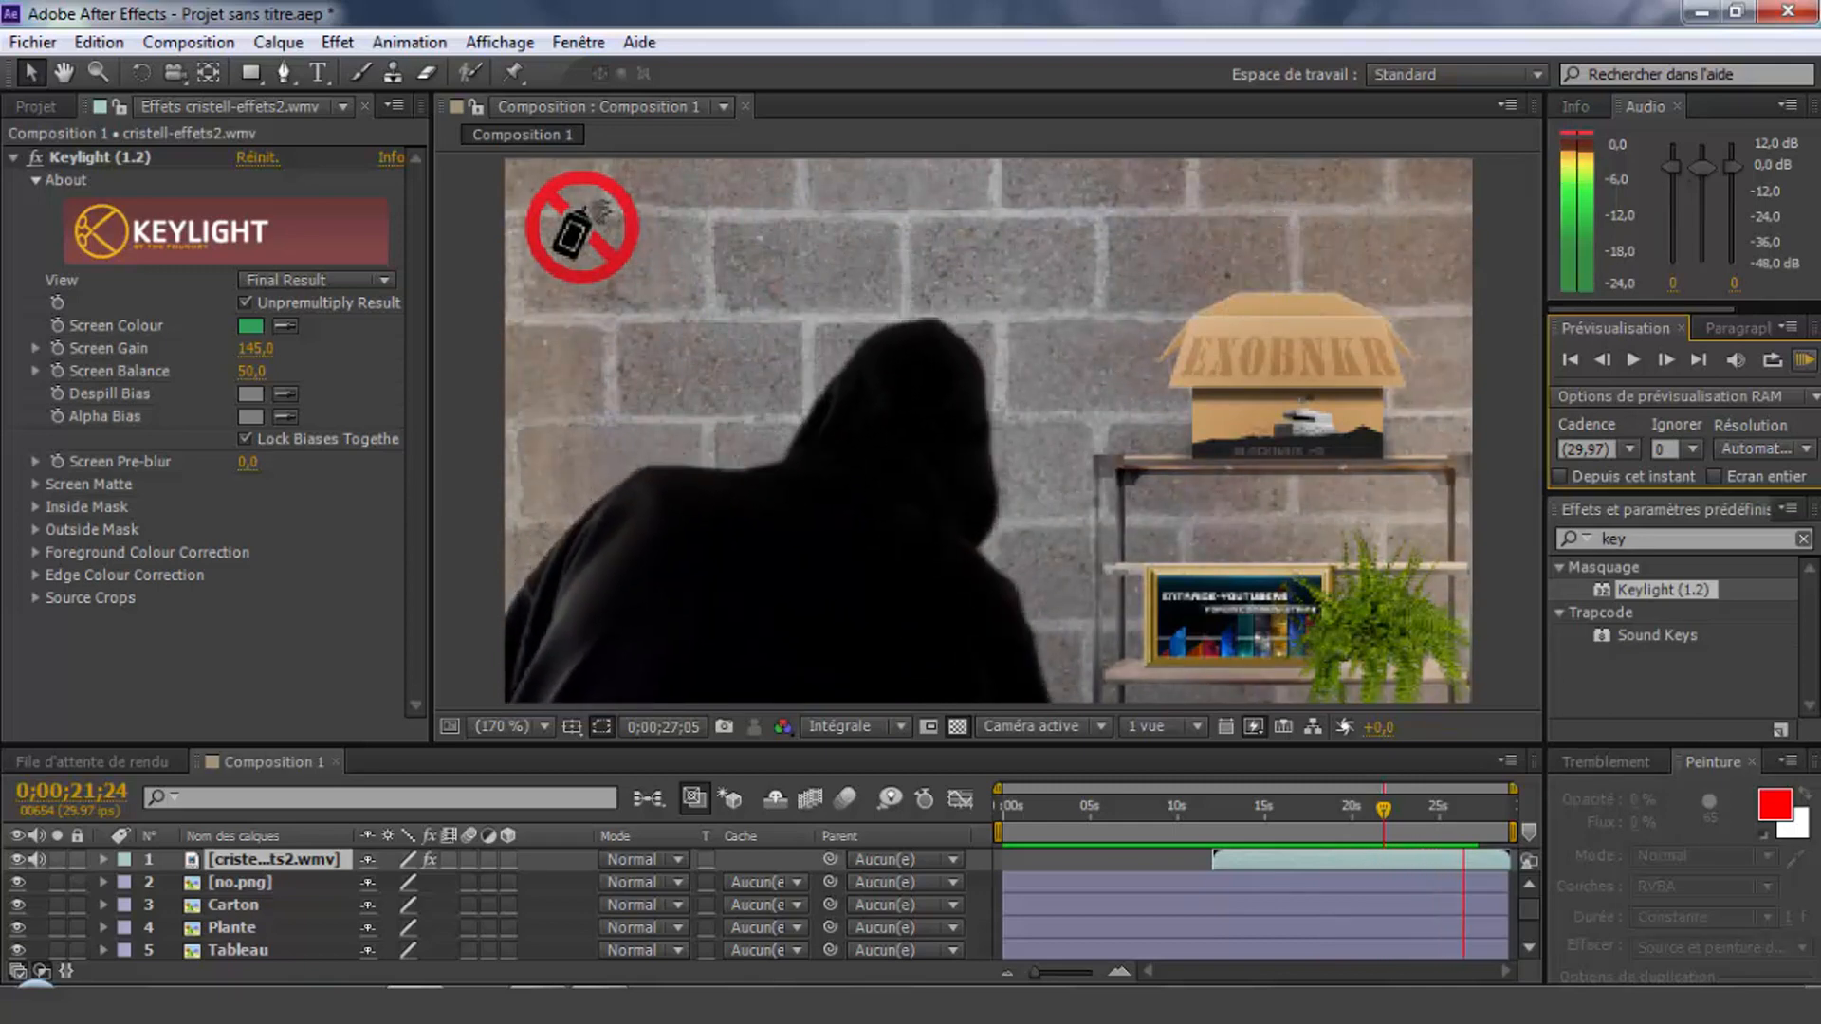
key(space)
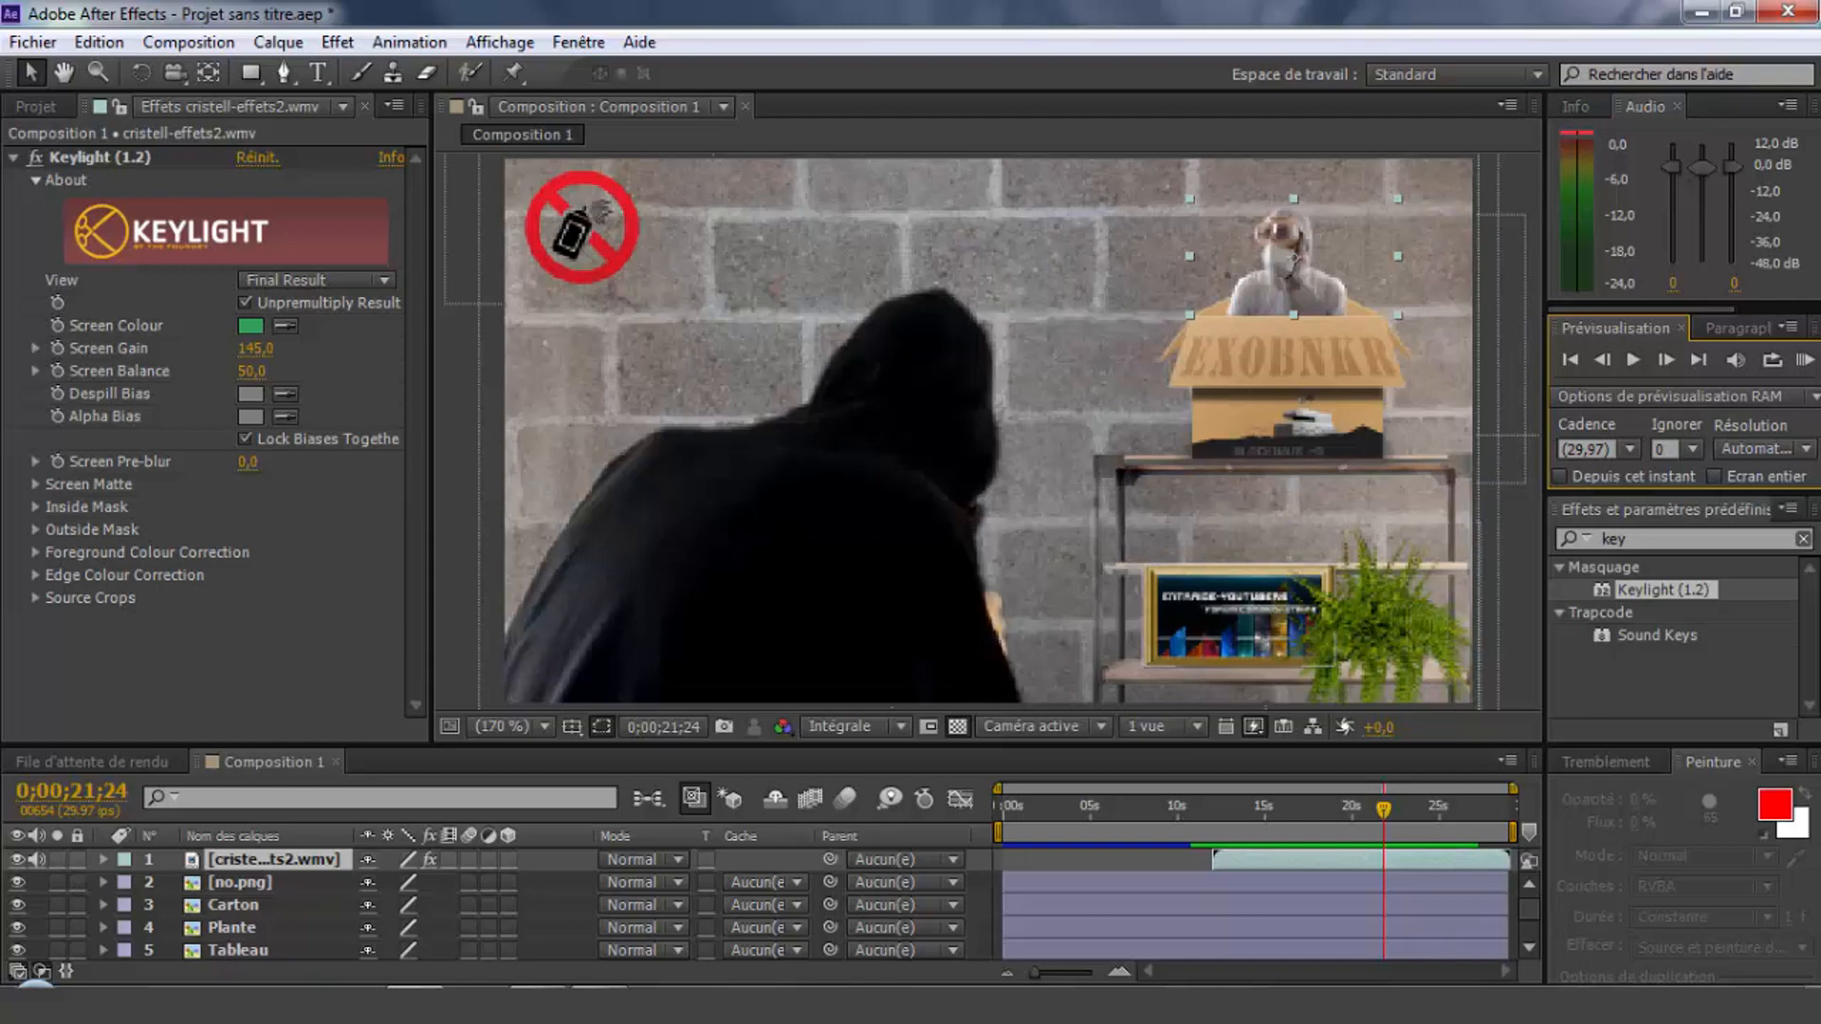
Move the cristell-effets.wmv layer up to just beneath cristell-effets2.wmv, in front of all the decor layers
click(231, 928)
scroll(231, 904, down, 1)
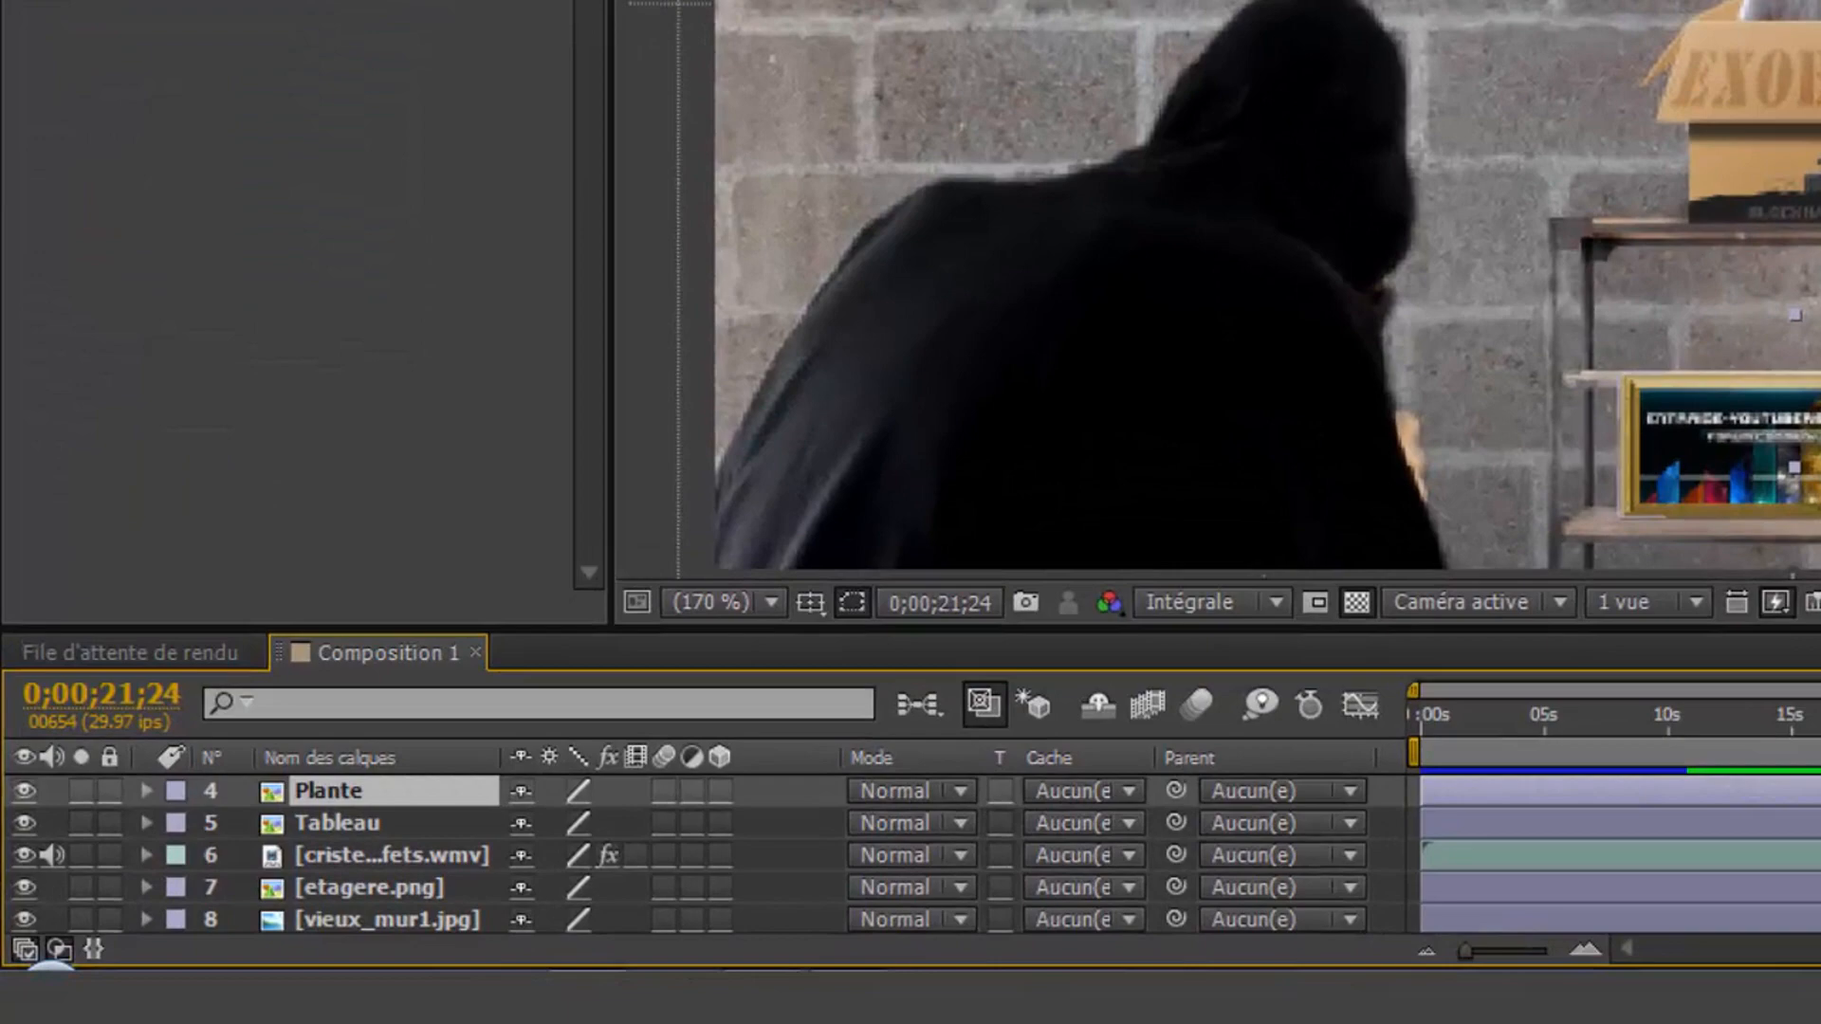
drag(380, 854, 346, 803)
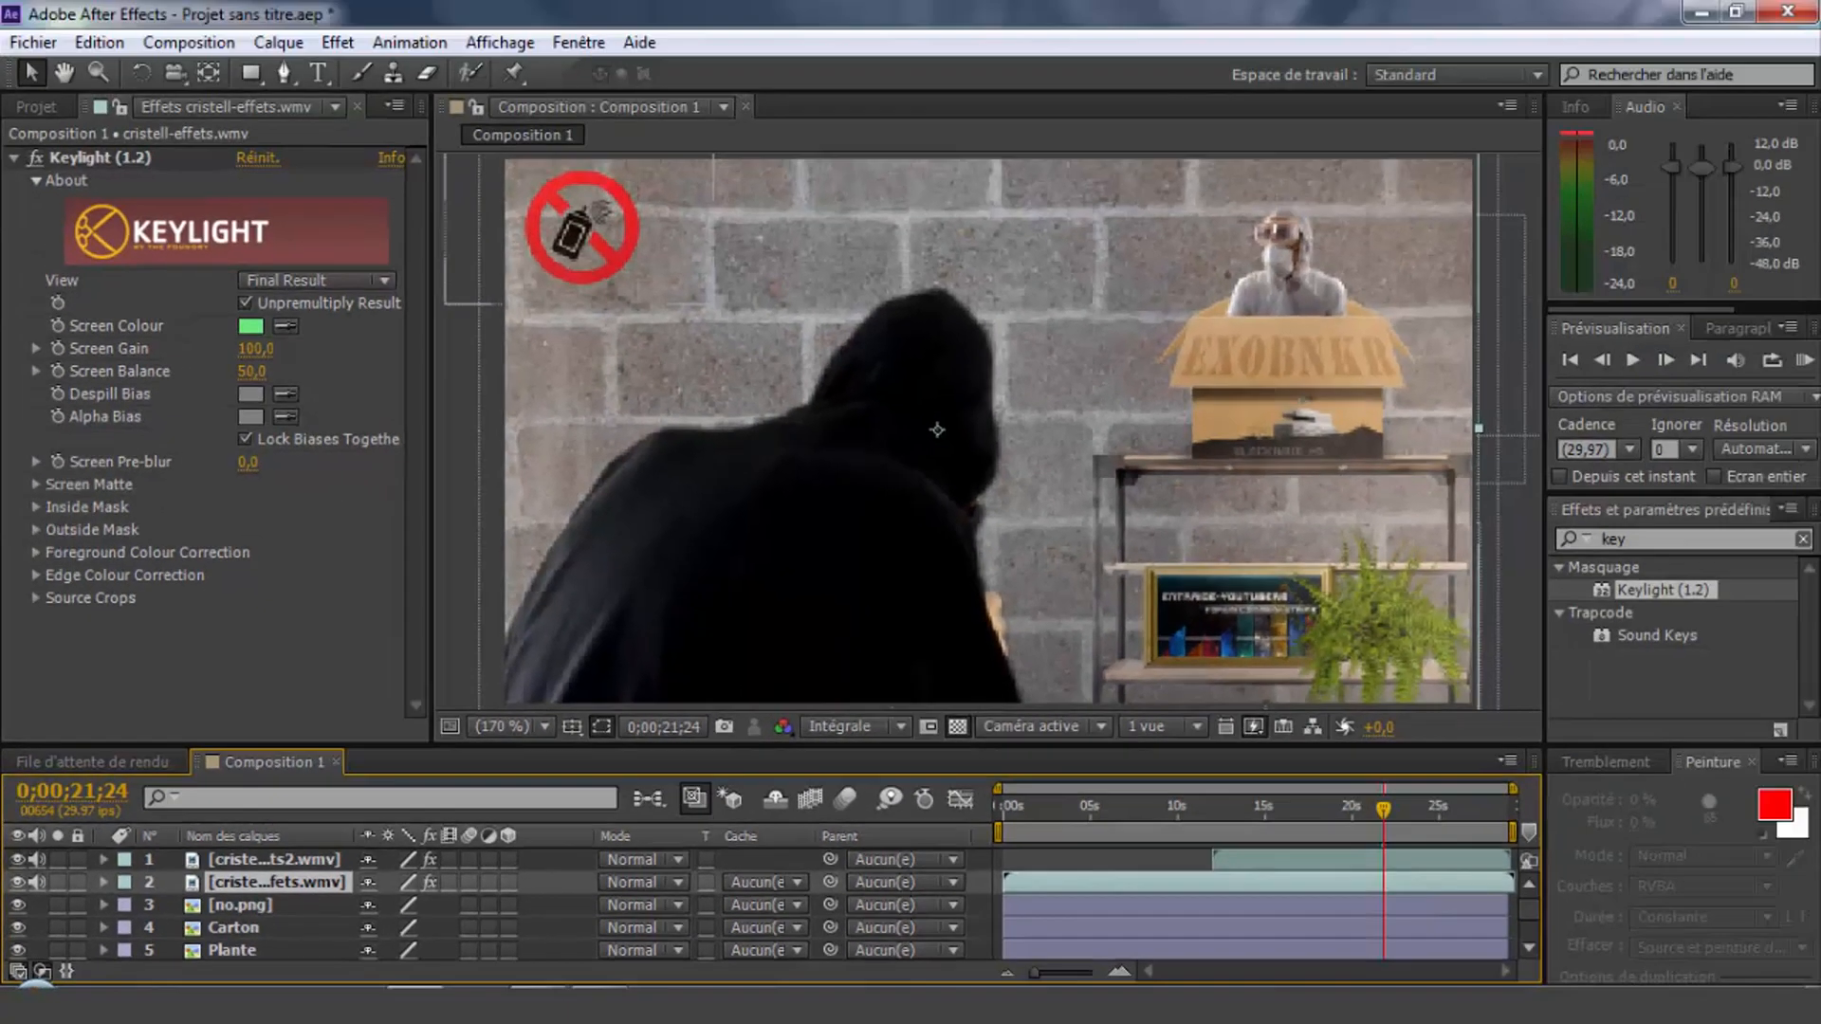
Set the blending mode of the no.png sign layer to Produit so it merges with the brick wall
right_click(360, 855)
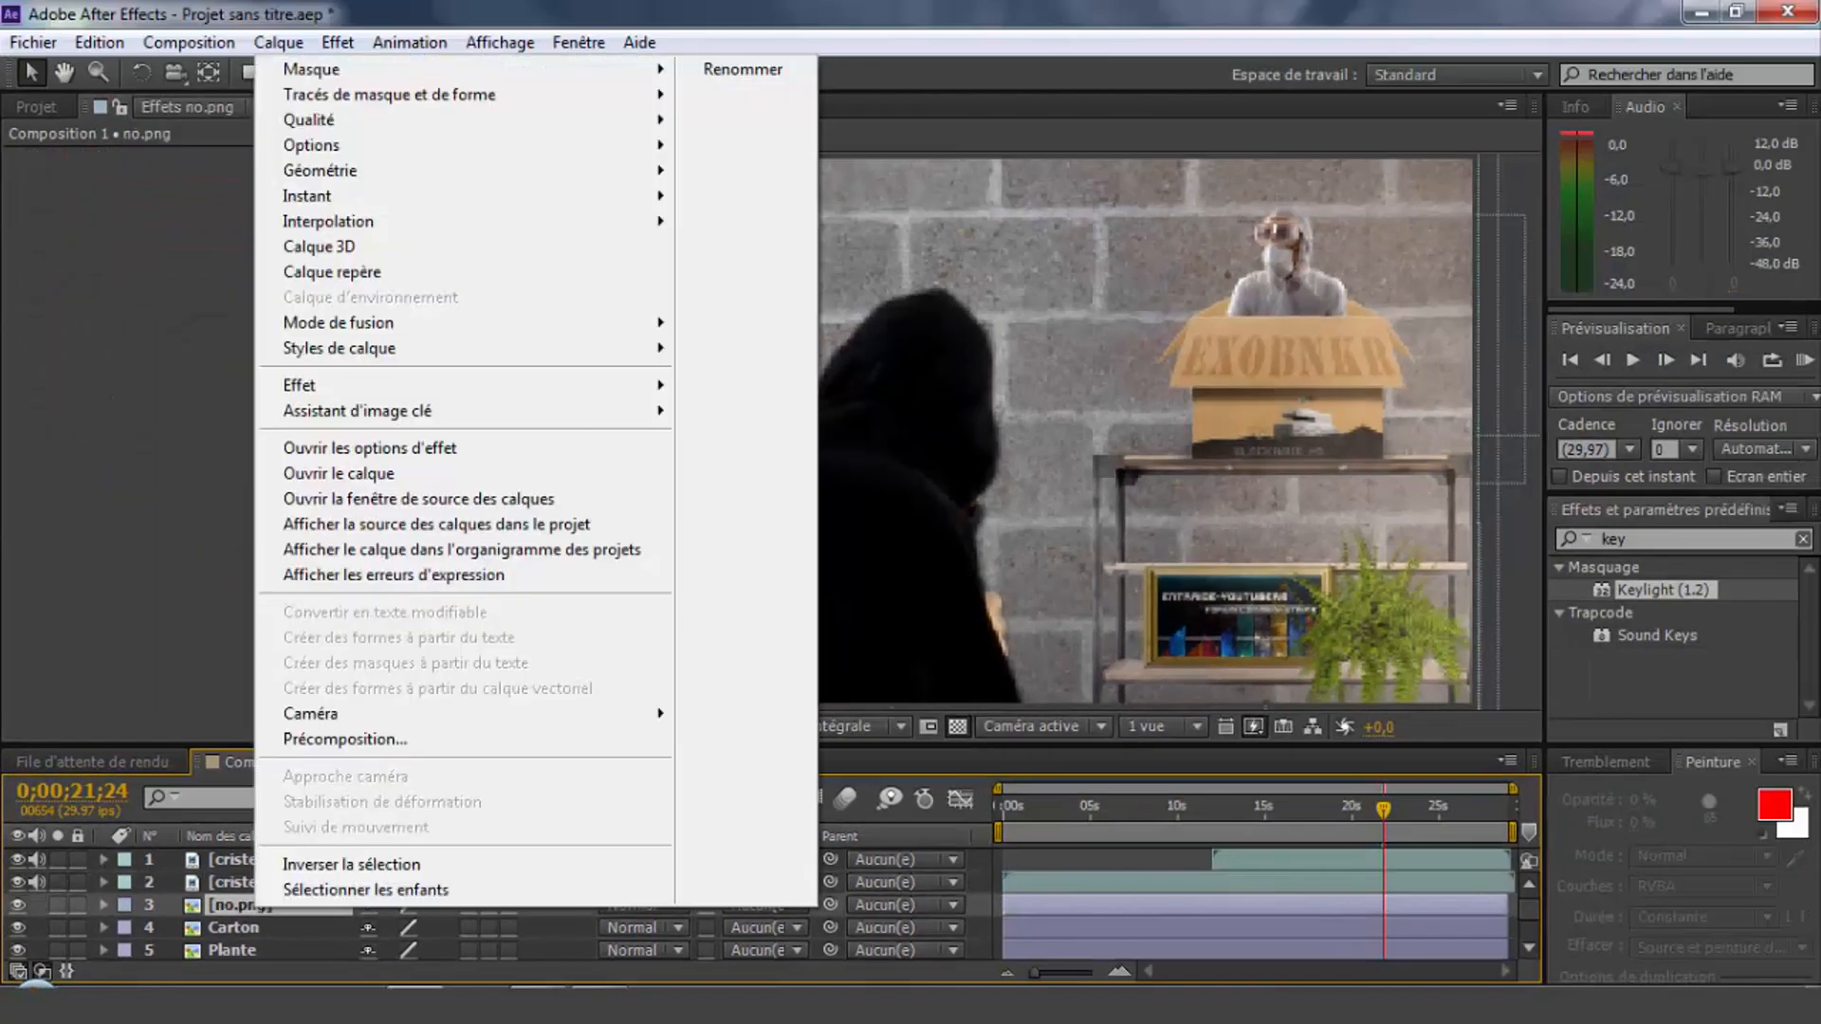
key(Escape)
click(233, 927)
click(240, 905)
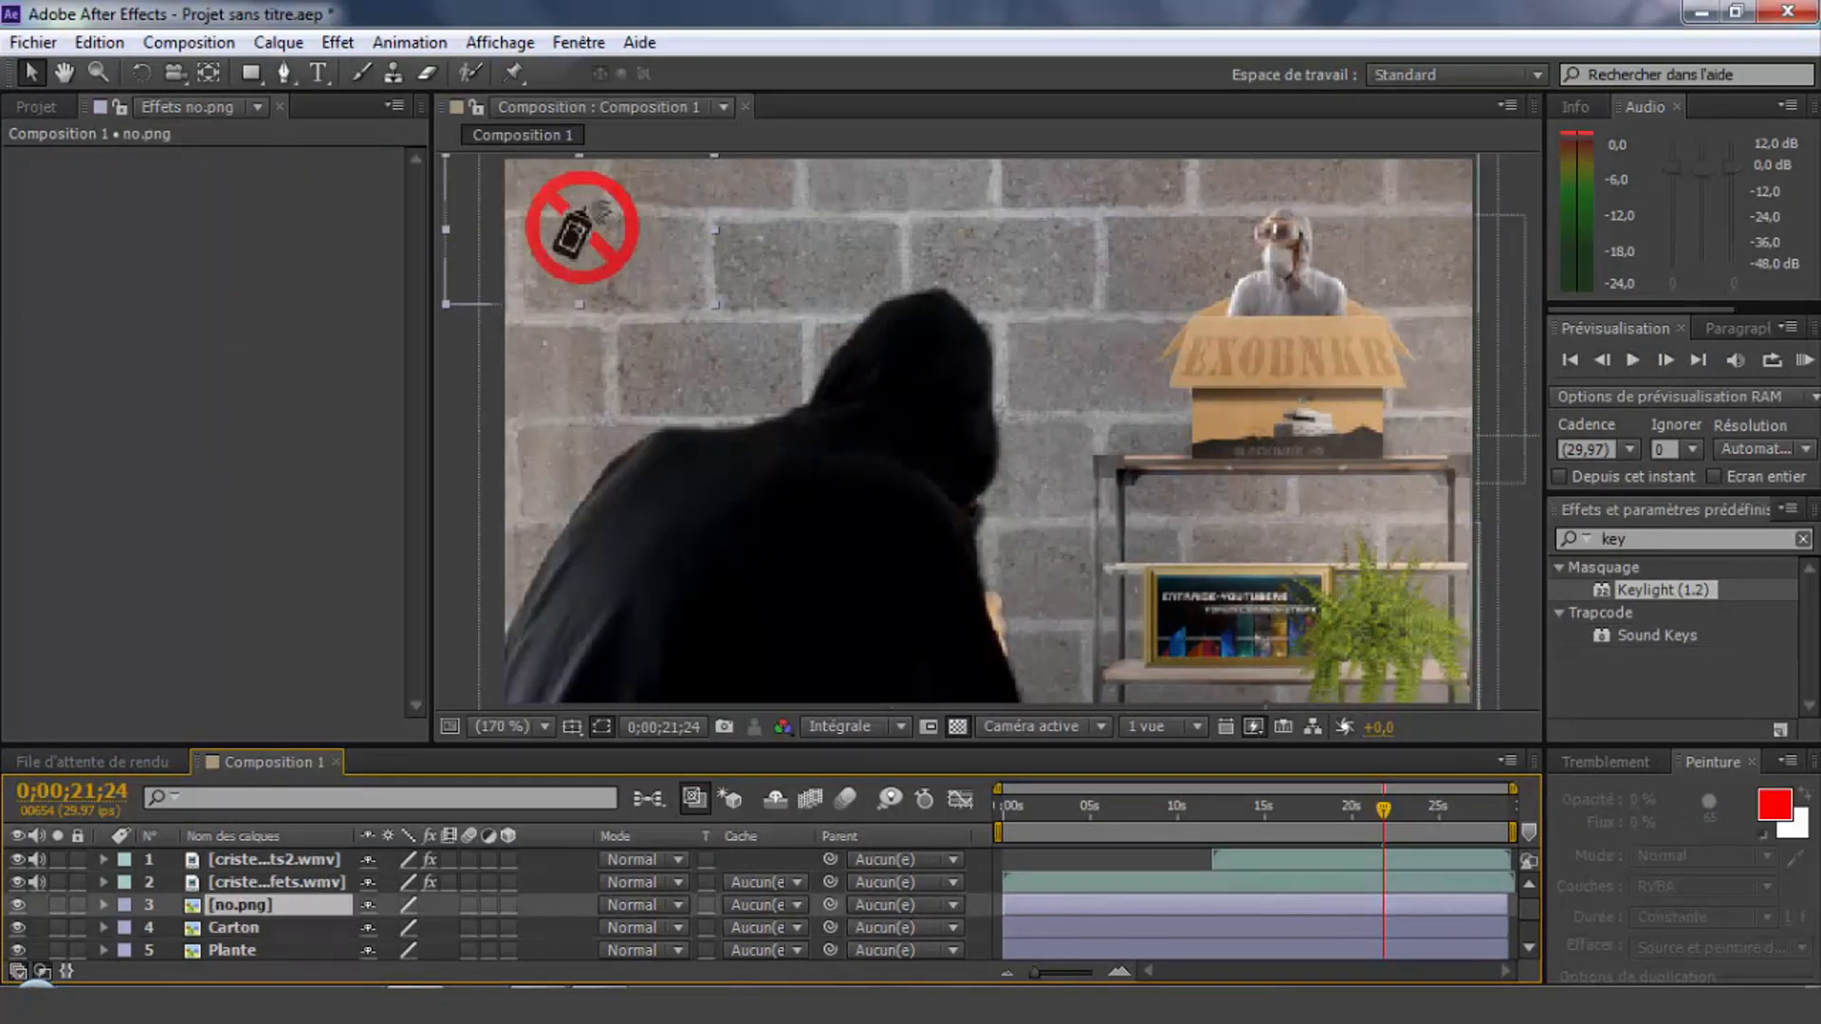
right_click(240, 904)
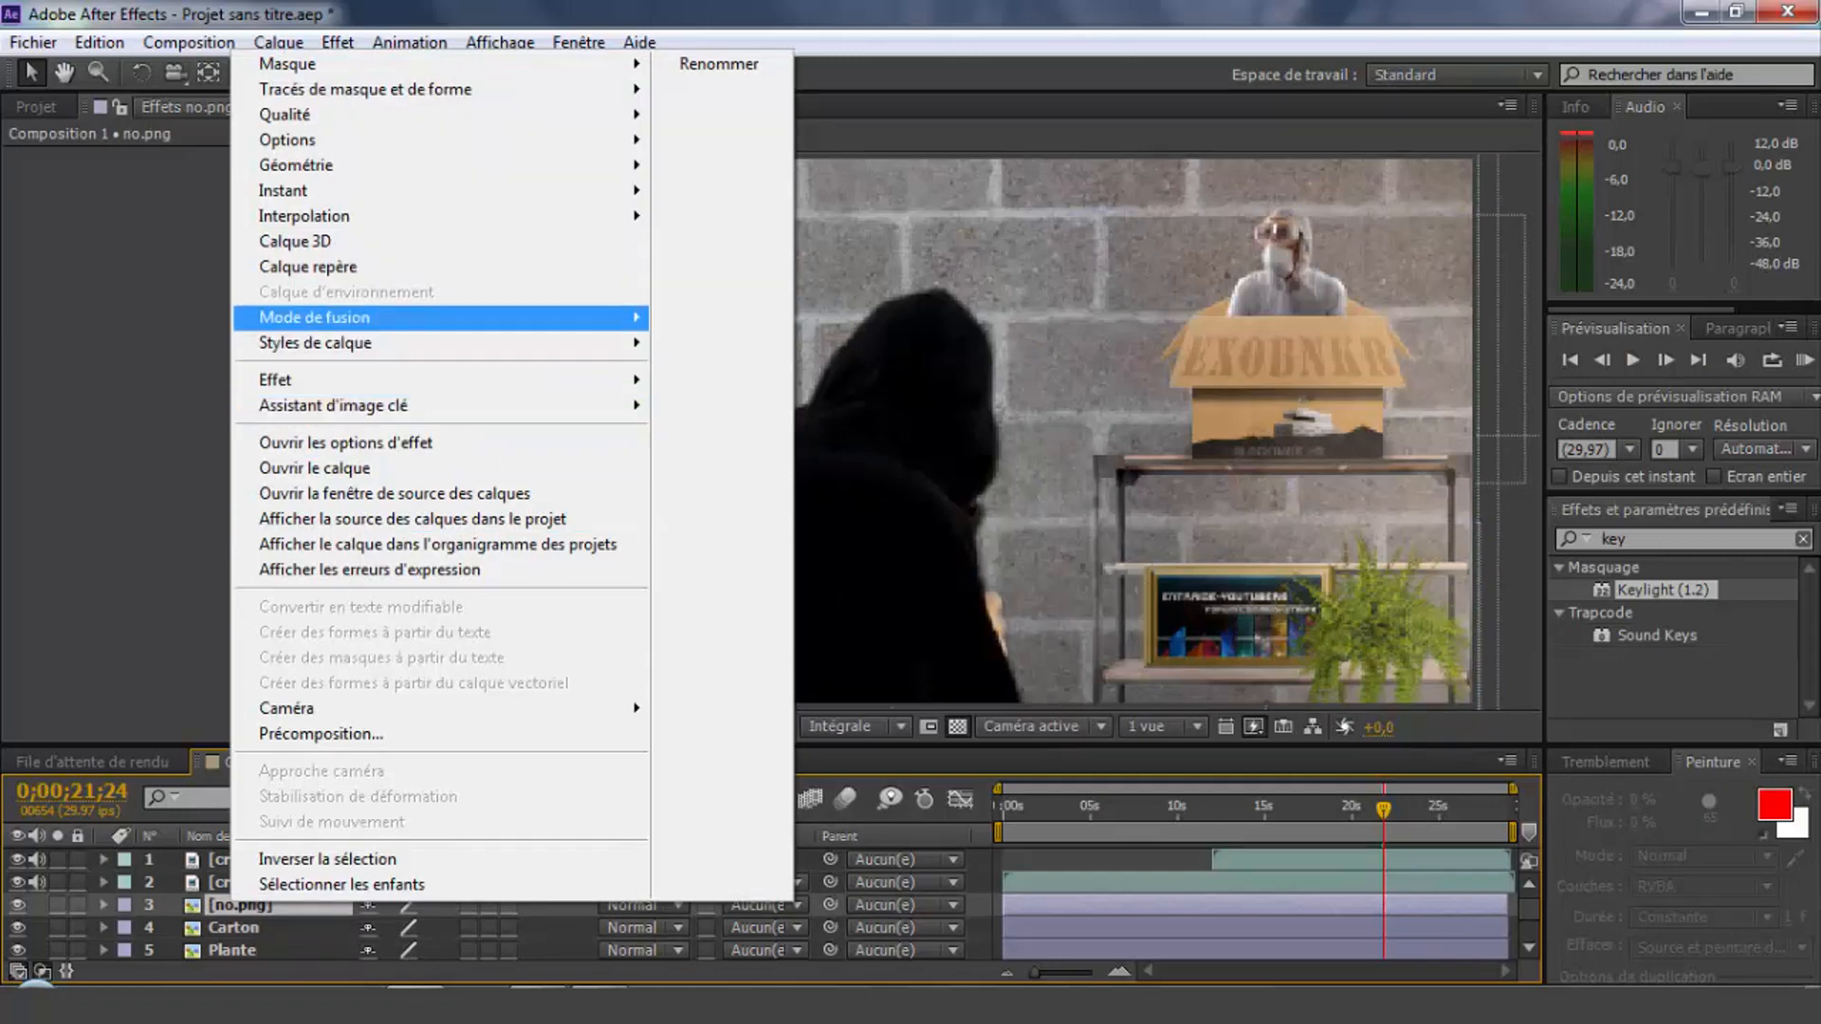
mouse_move(379, 317)
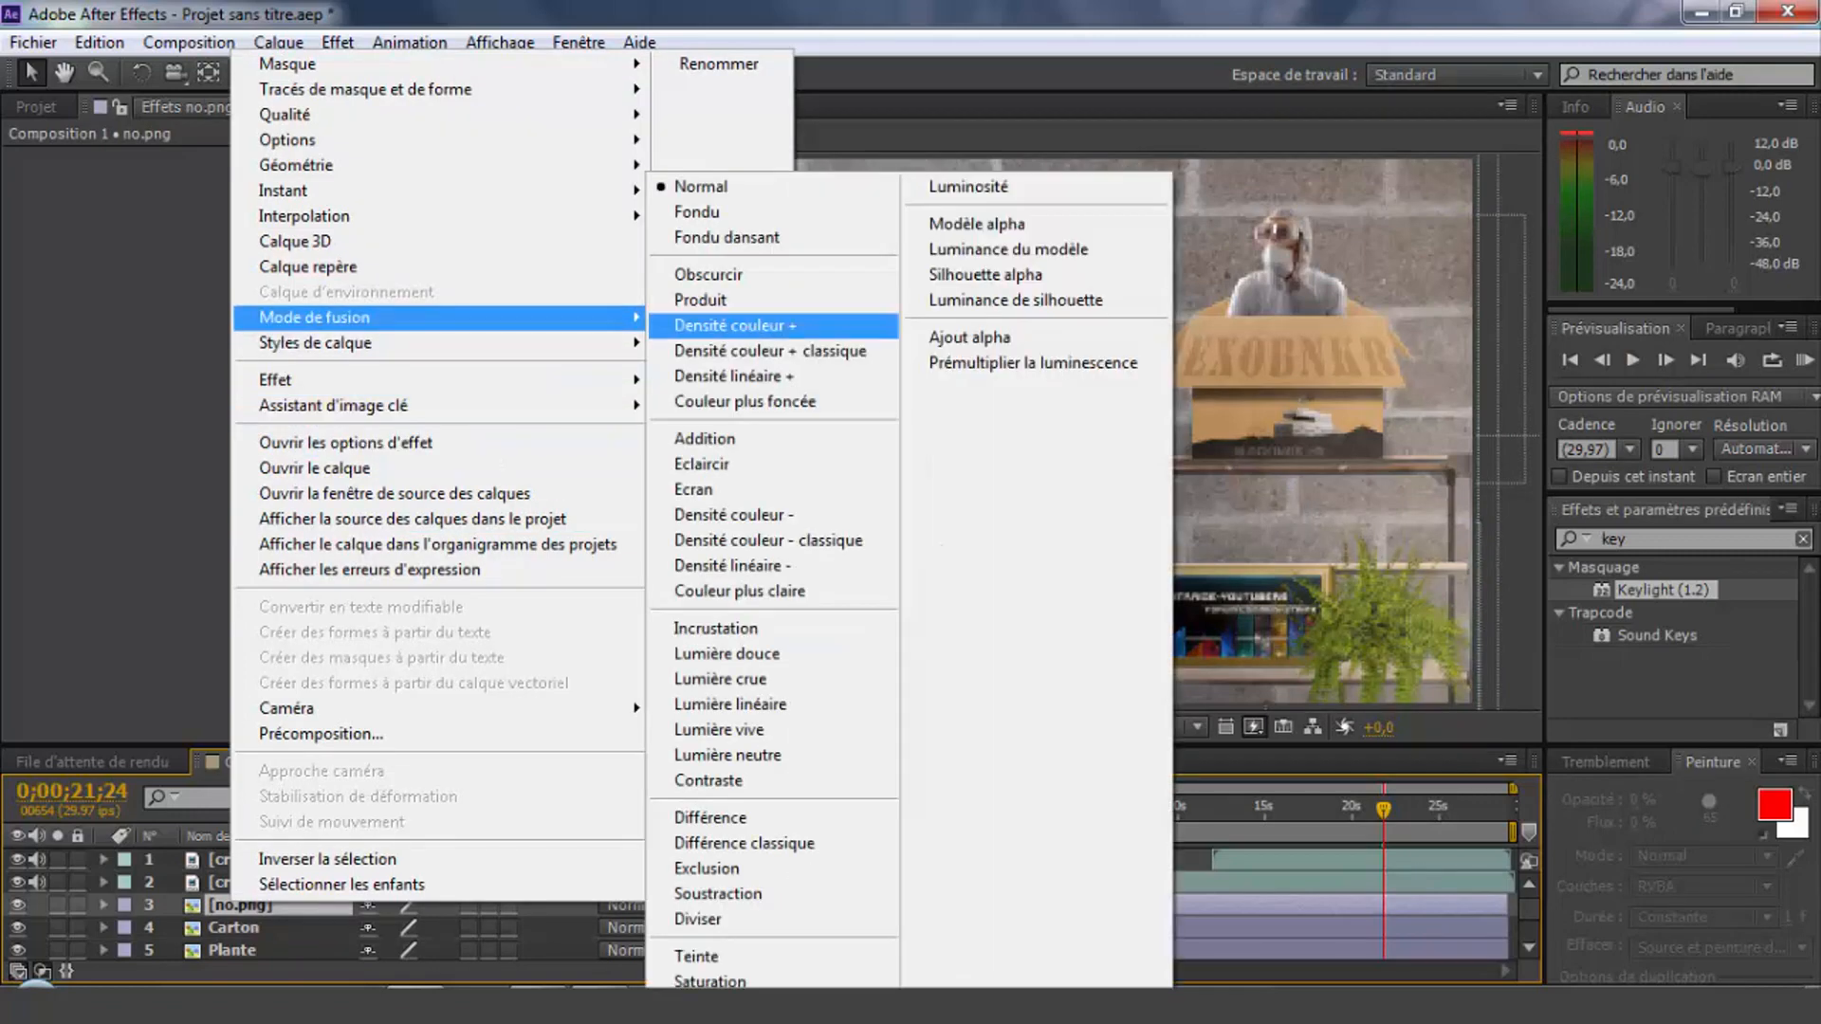
click(702, 300)
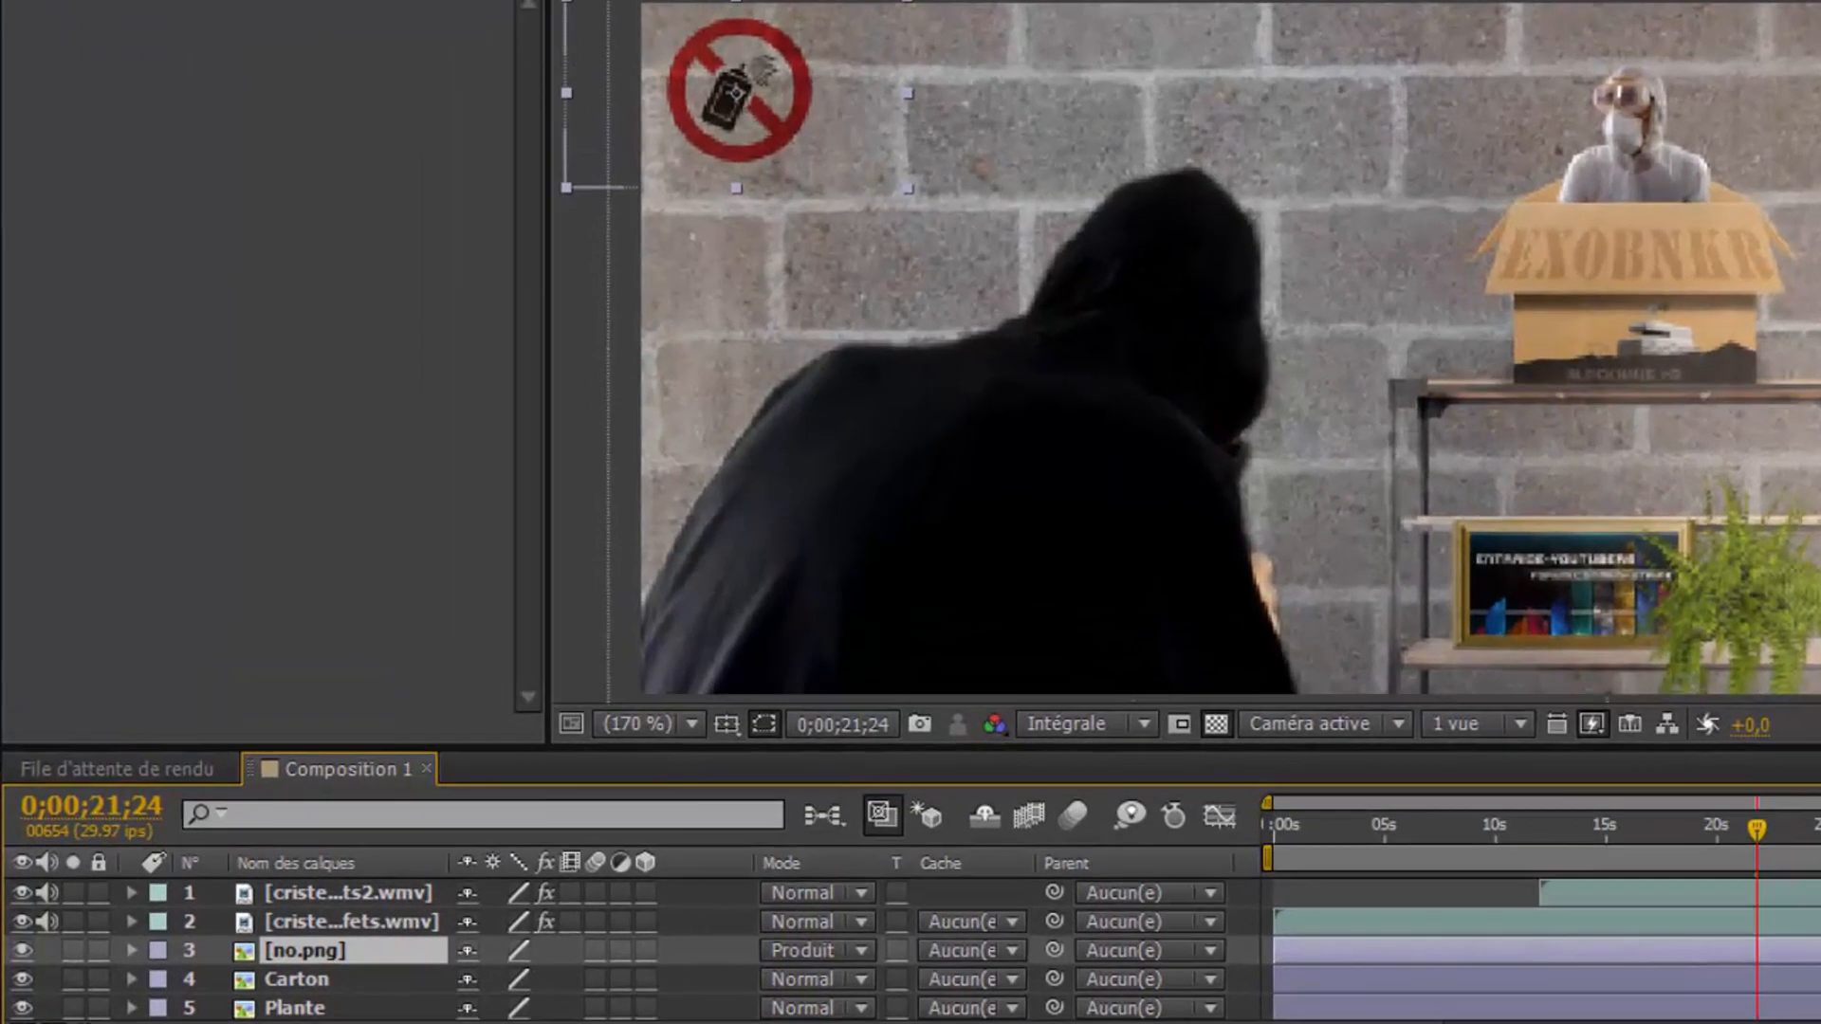
Lower the opacity of the no.png sign layer so it fades into the brick wall
click(132, 950)
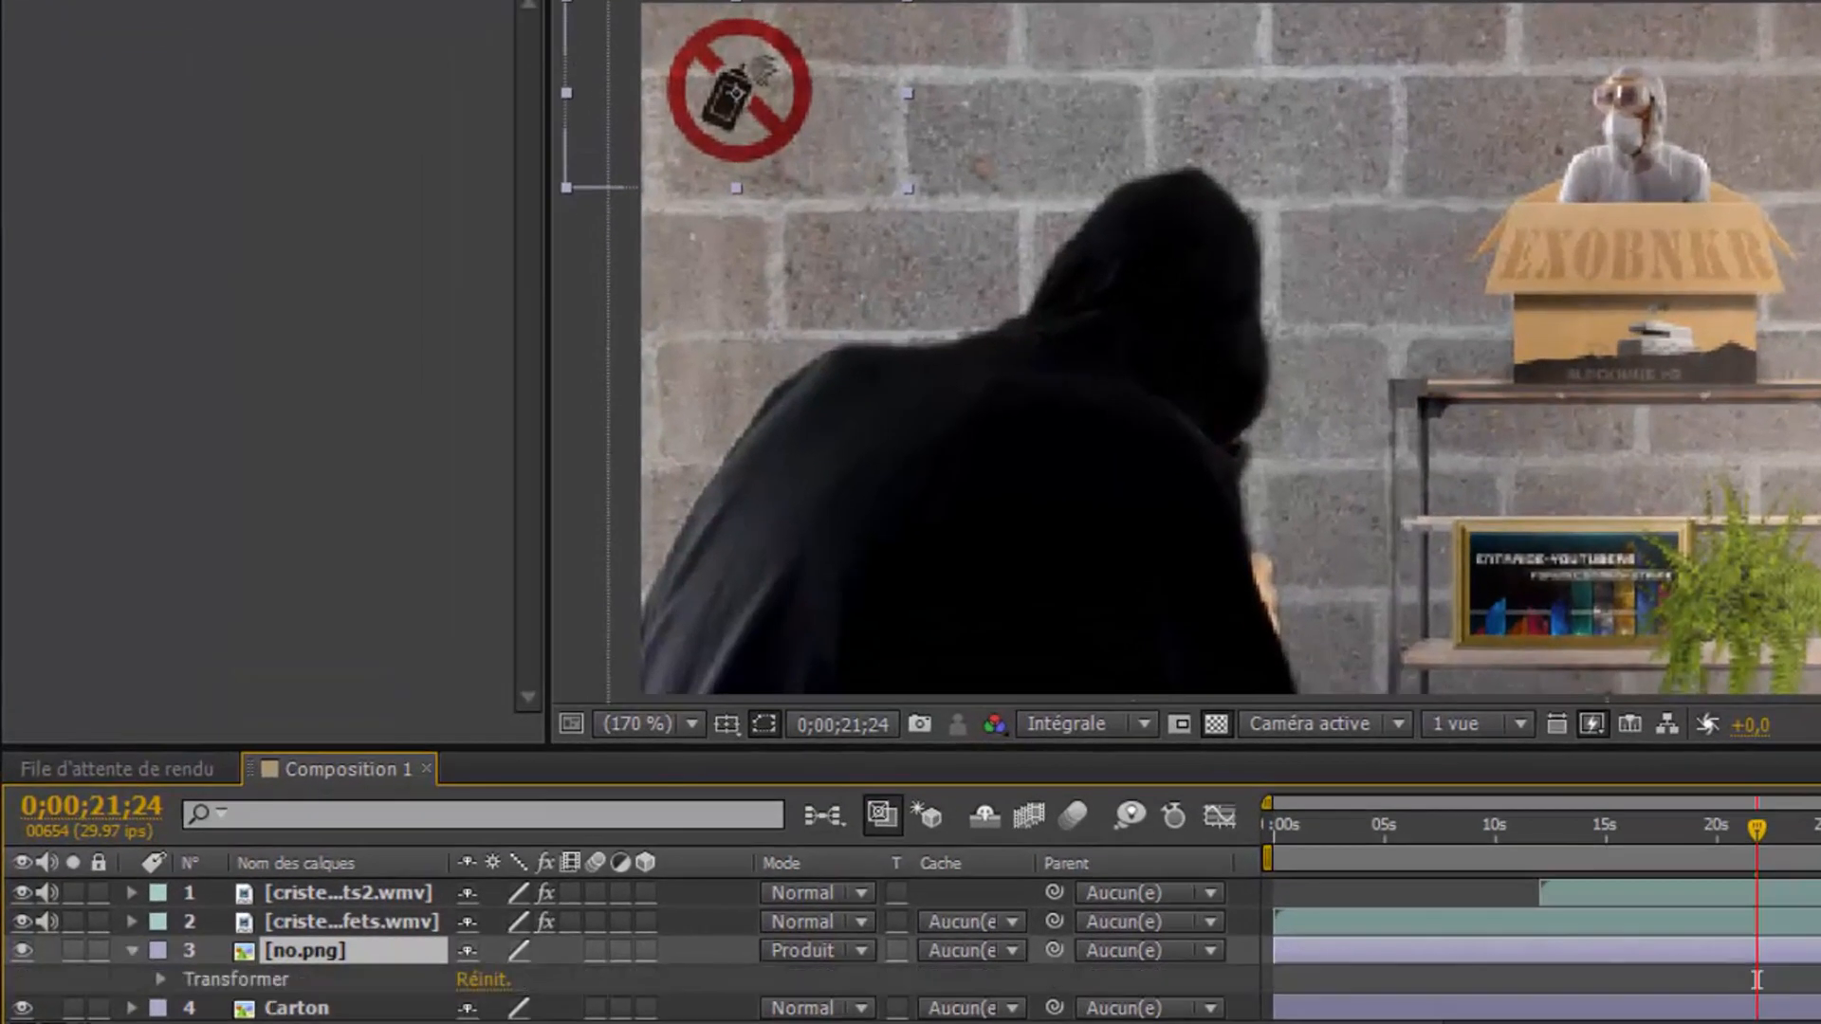
click(161, 978)
scroll(626, 951, down, 1)
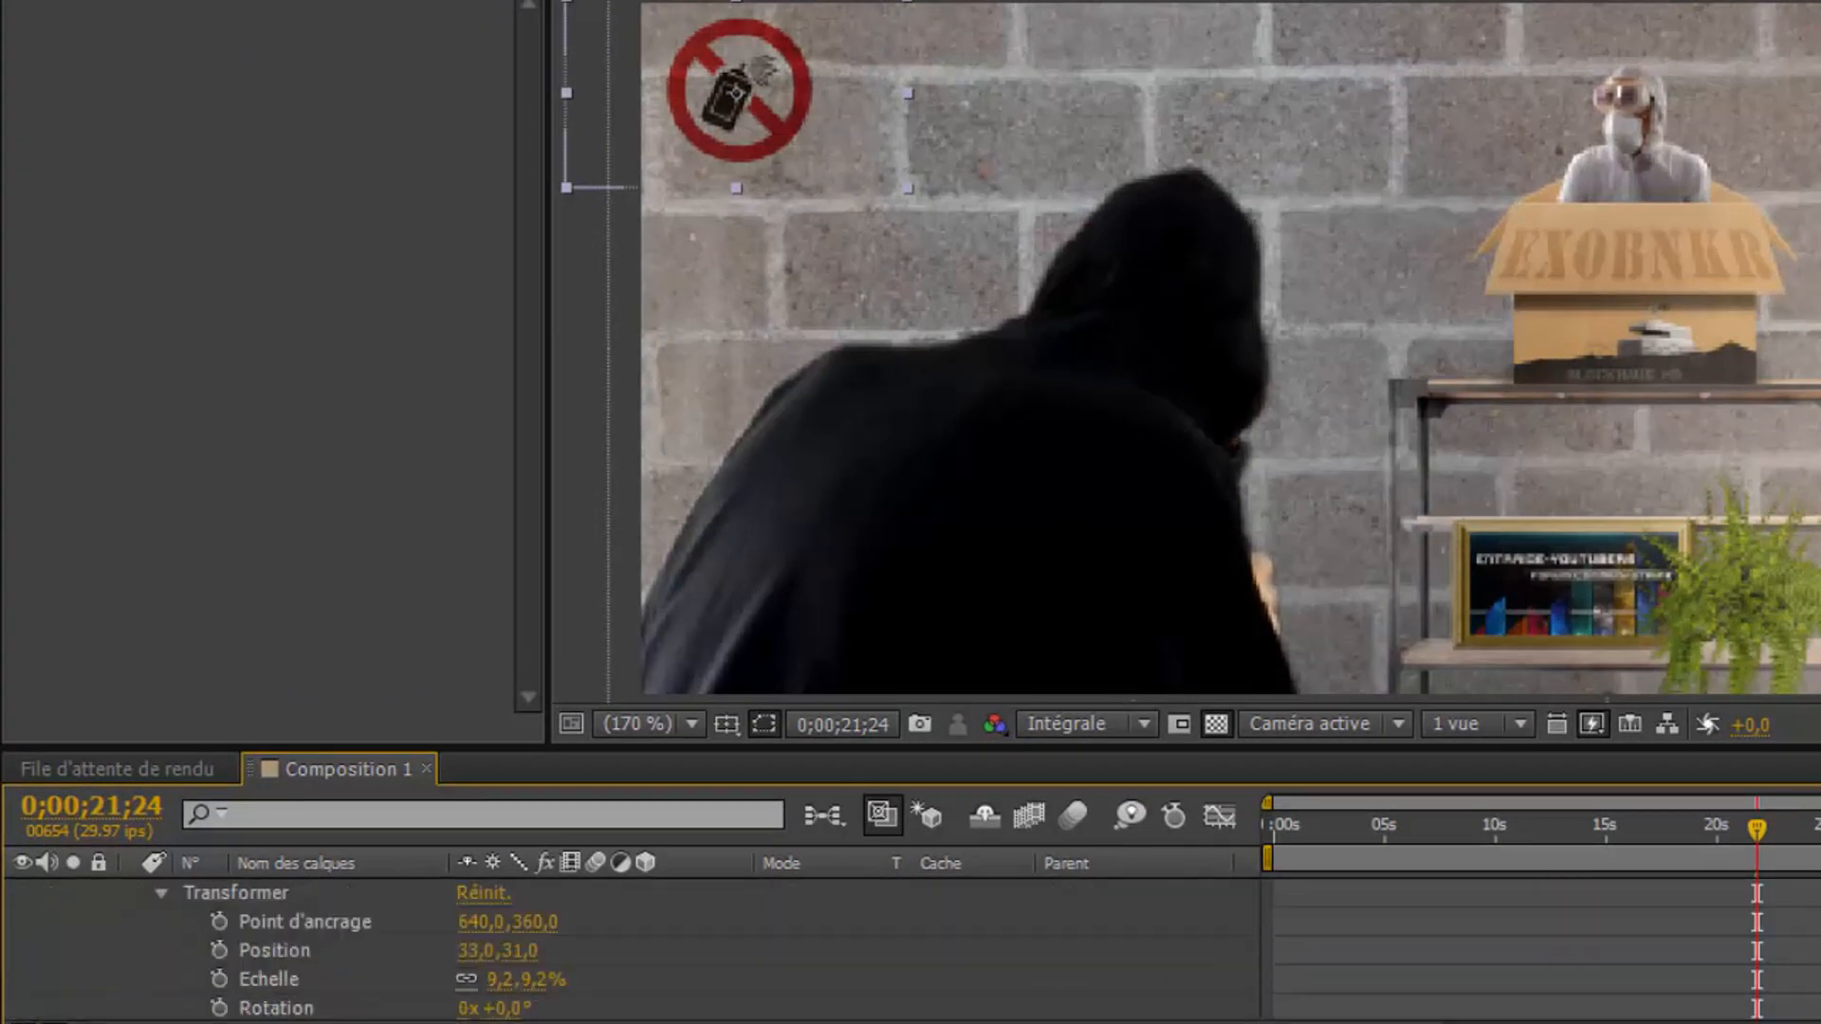
scroll(626, 950, down, 1)
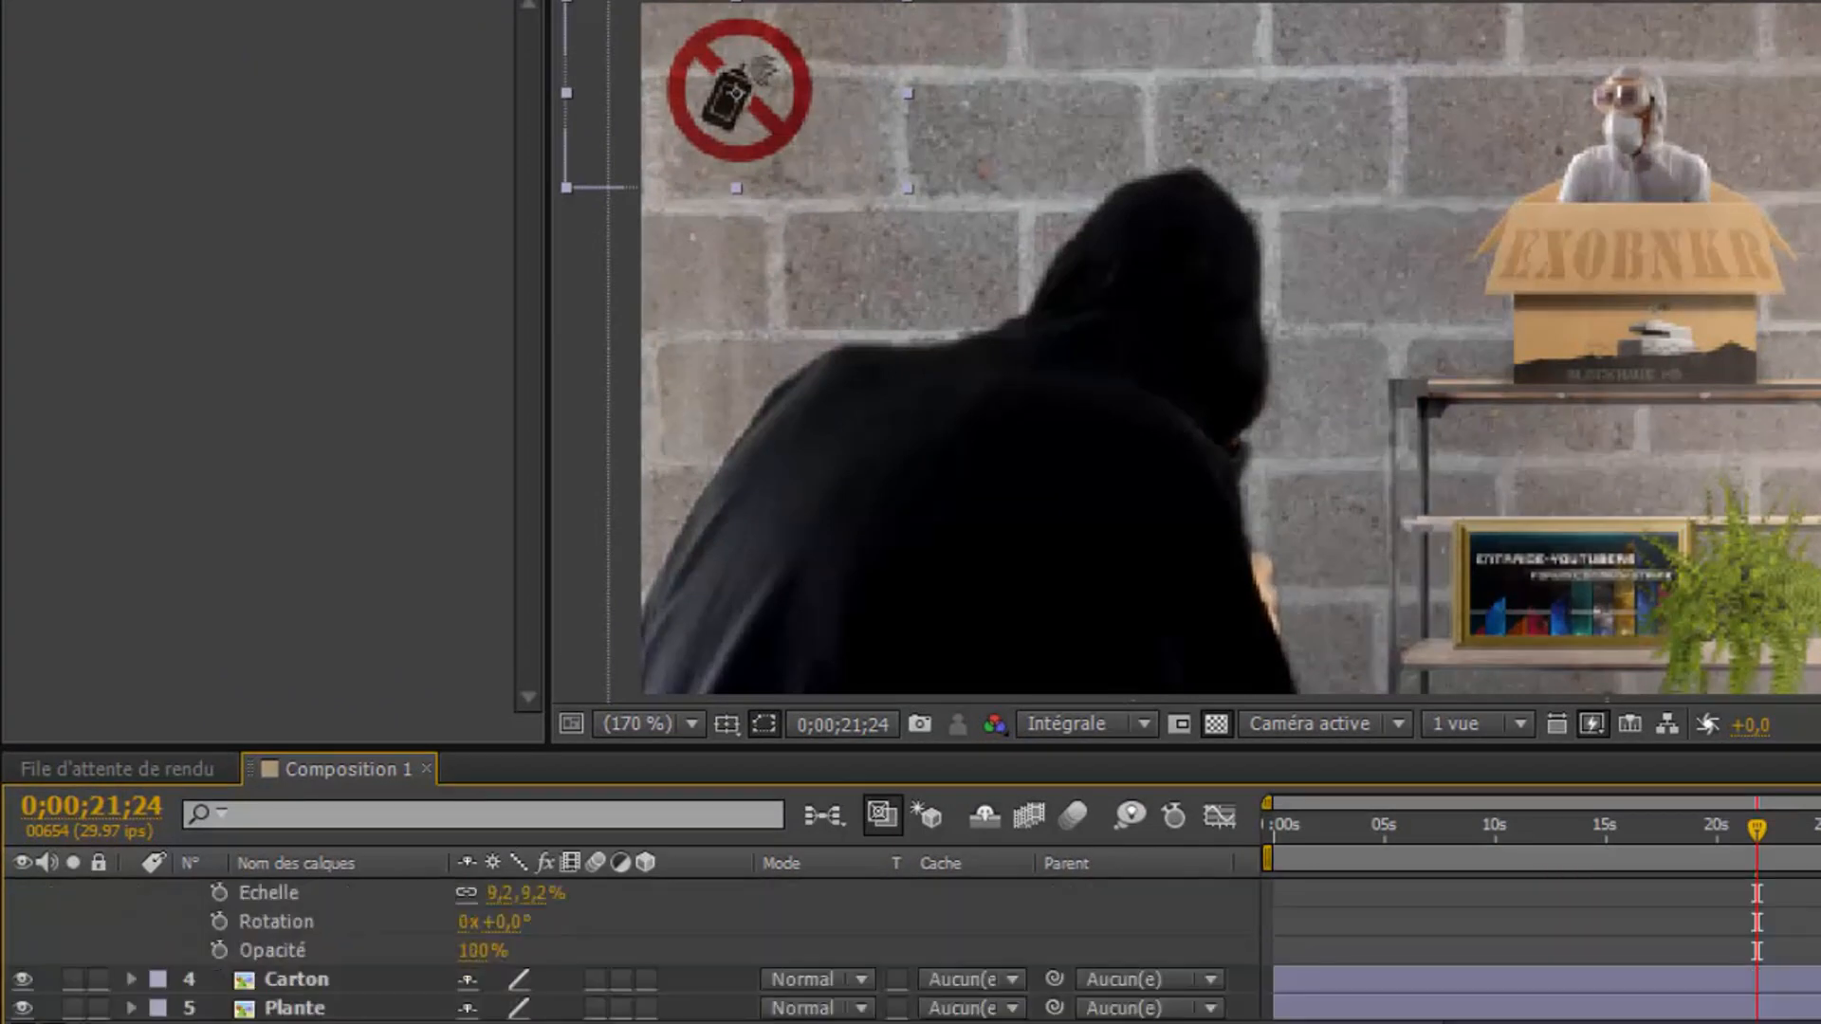
drag(482, 950, 446, 950)
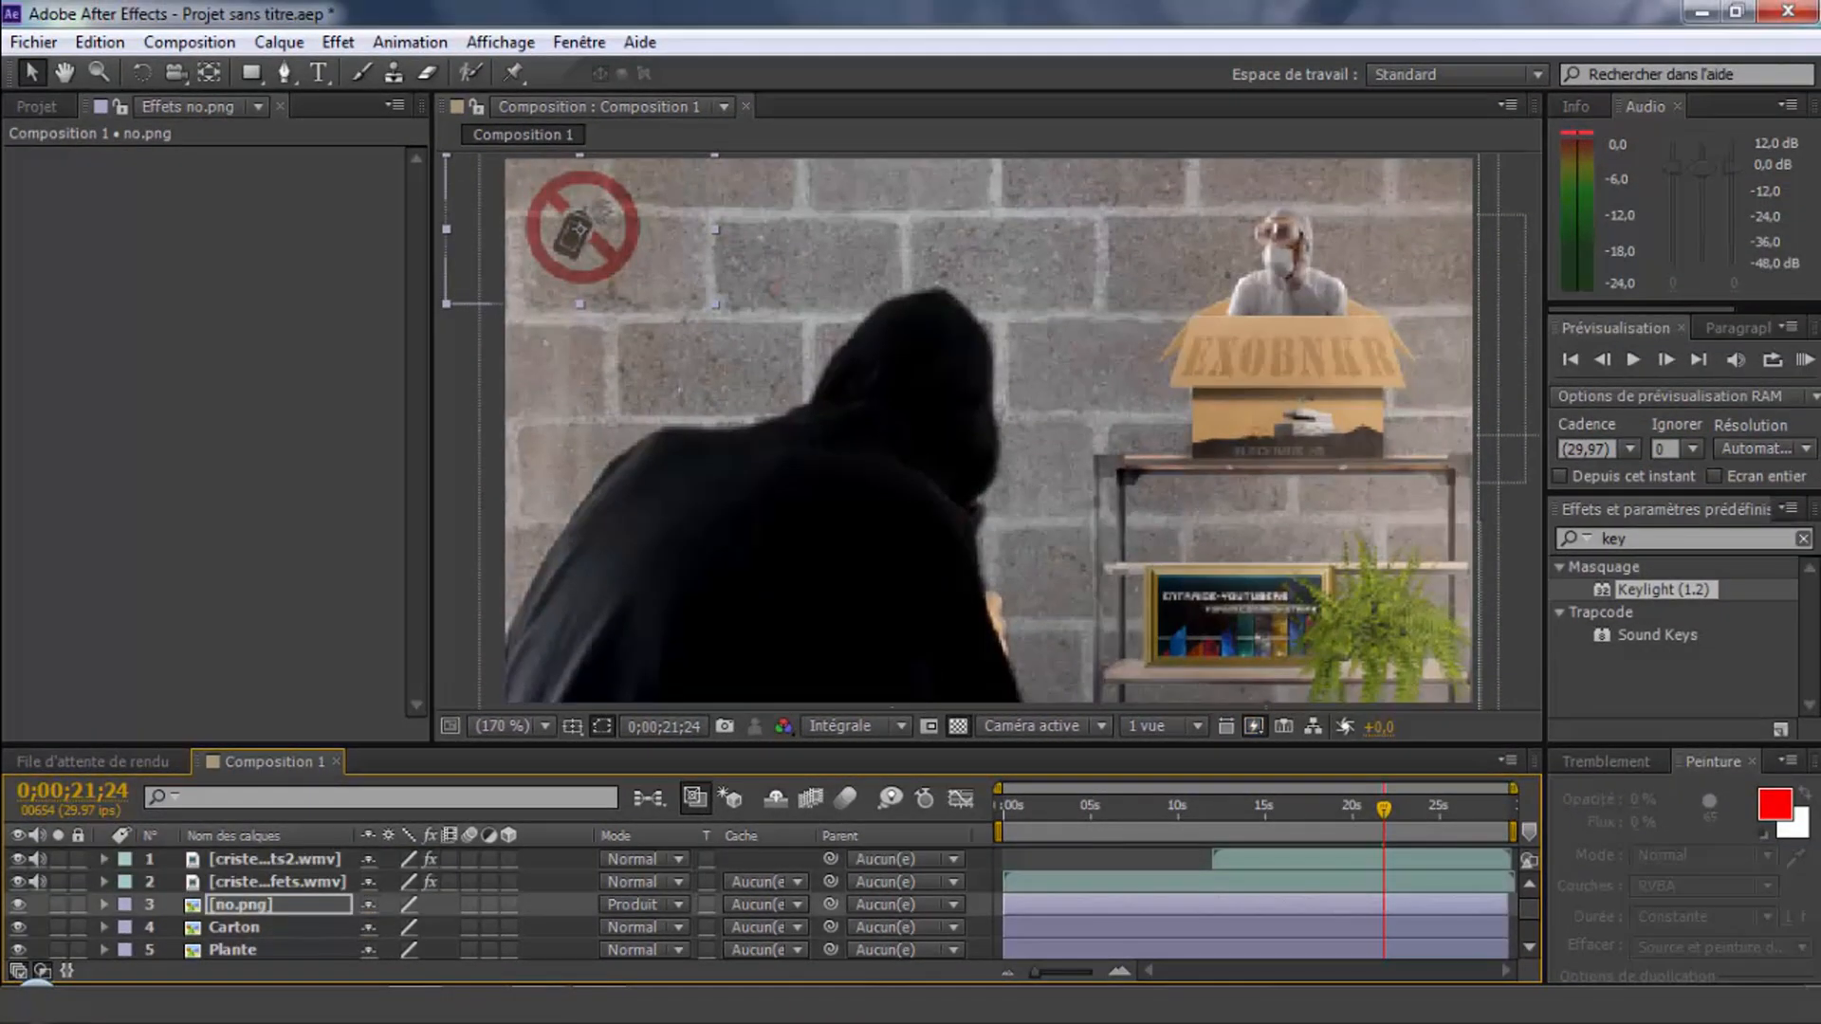
Import the Wisp_02.mov smoke clip and add it to the composition between the cristell-effets.wmv and no.png layers
key(ctrl+0)
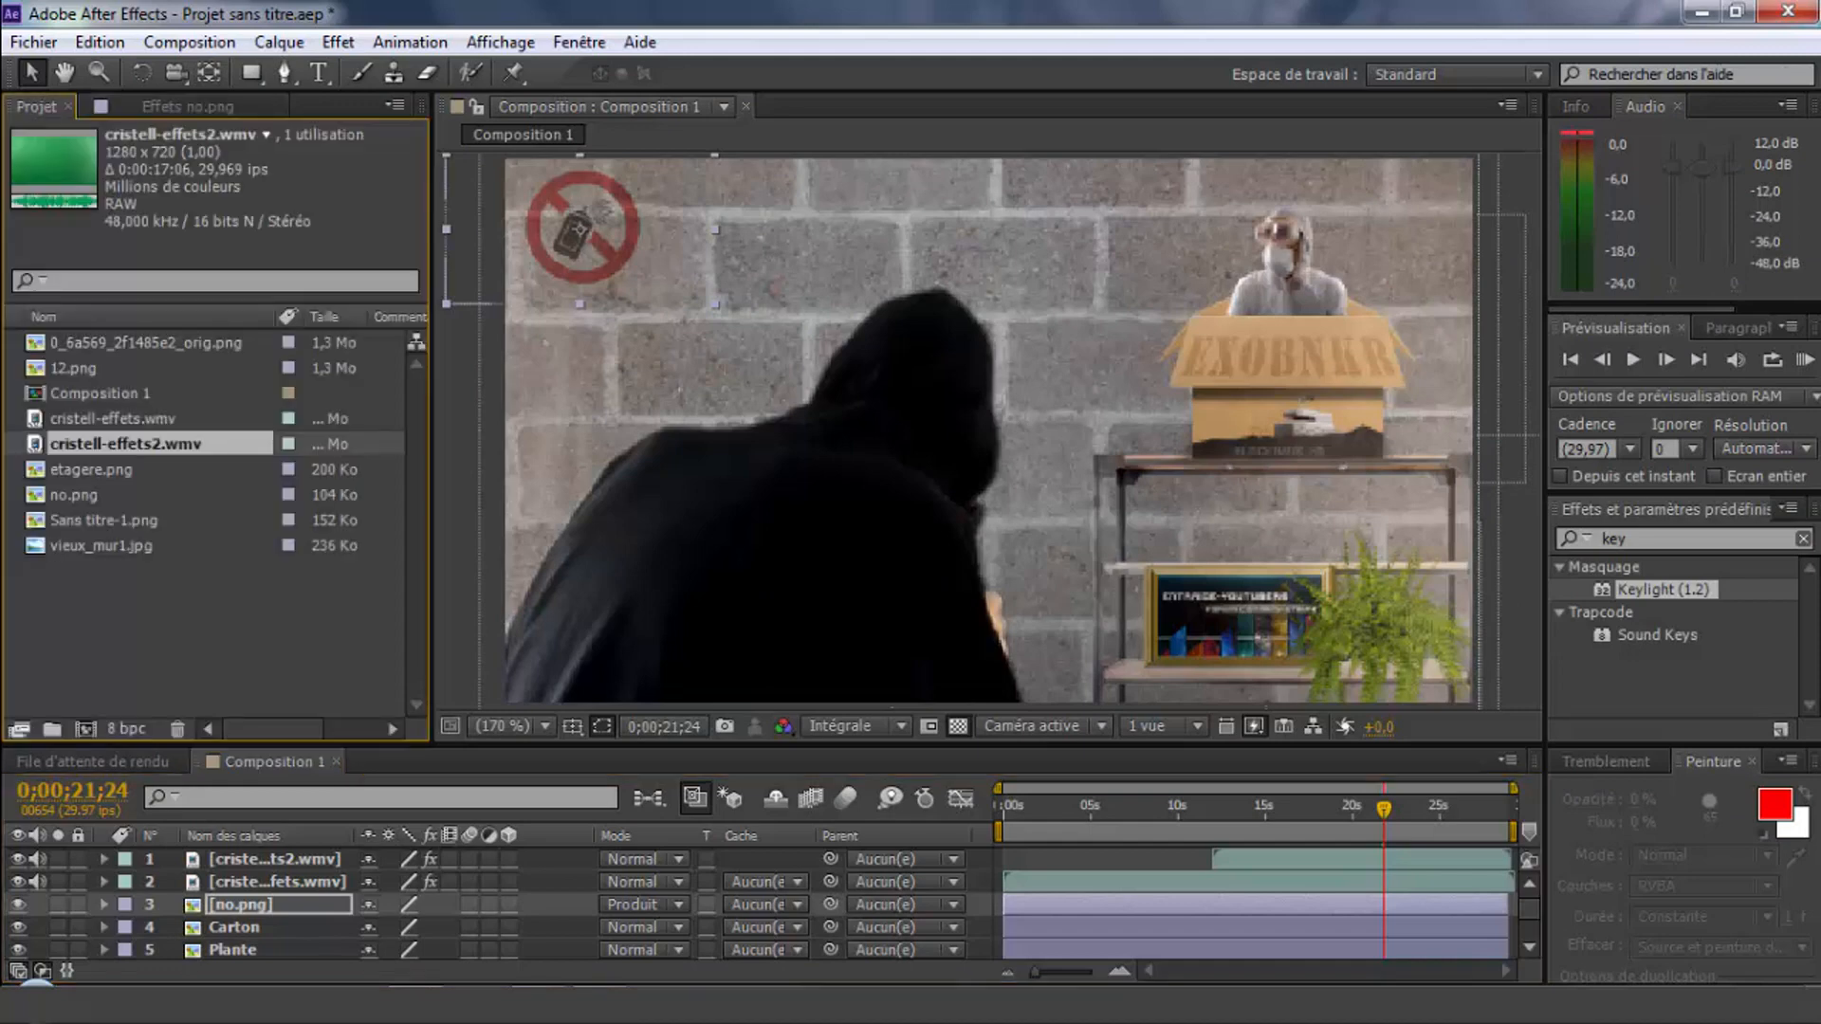
right_click(193, 611)
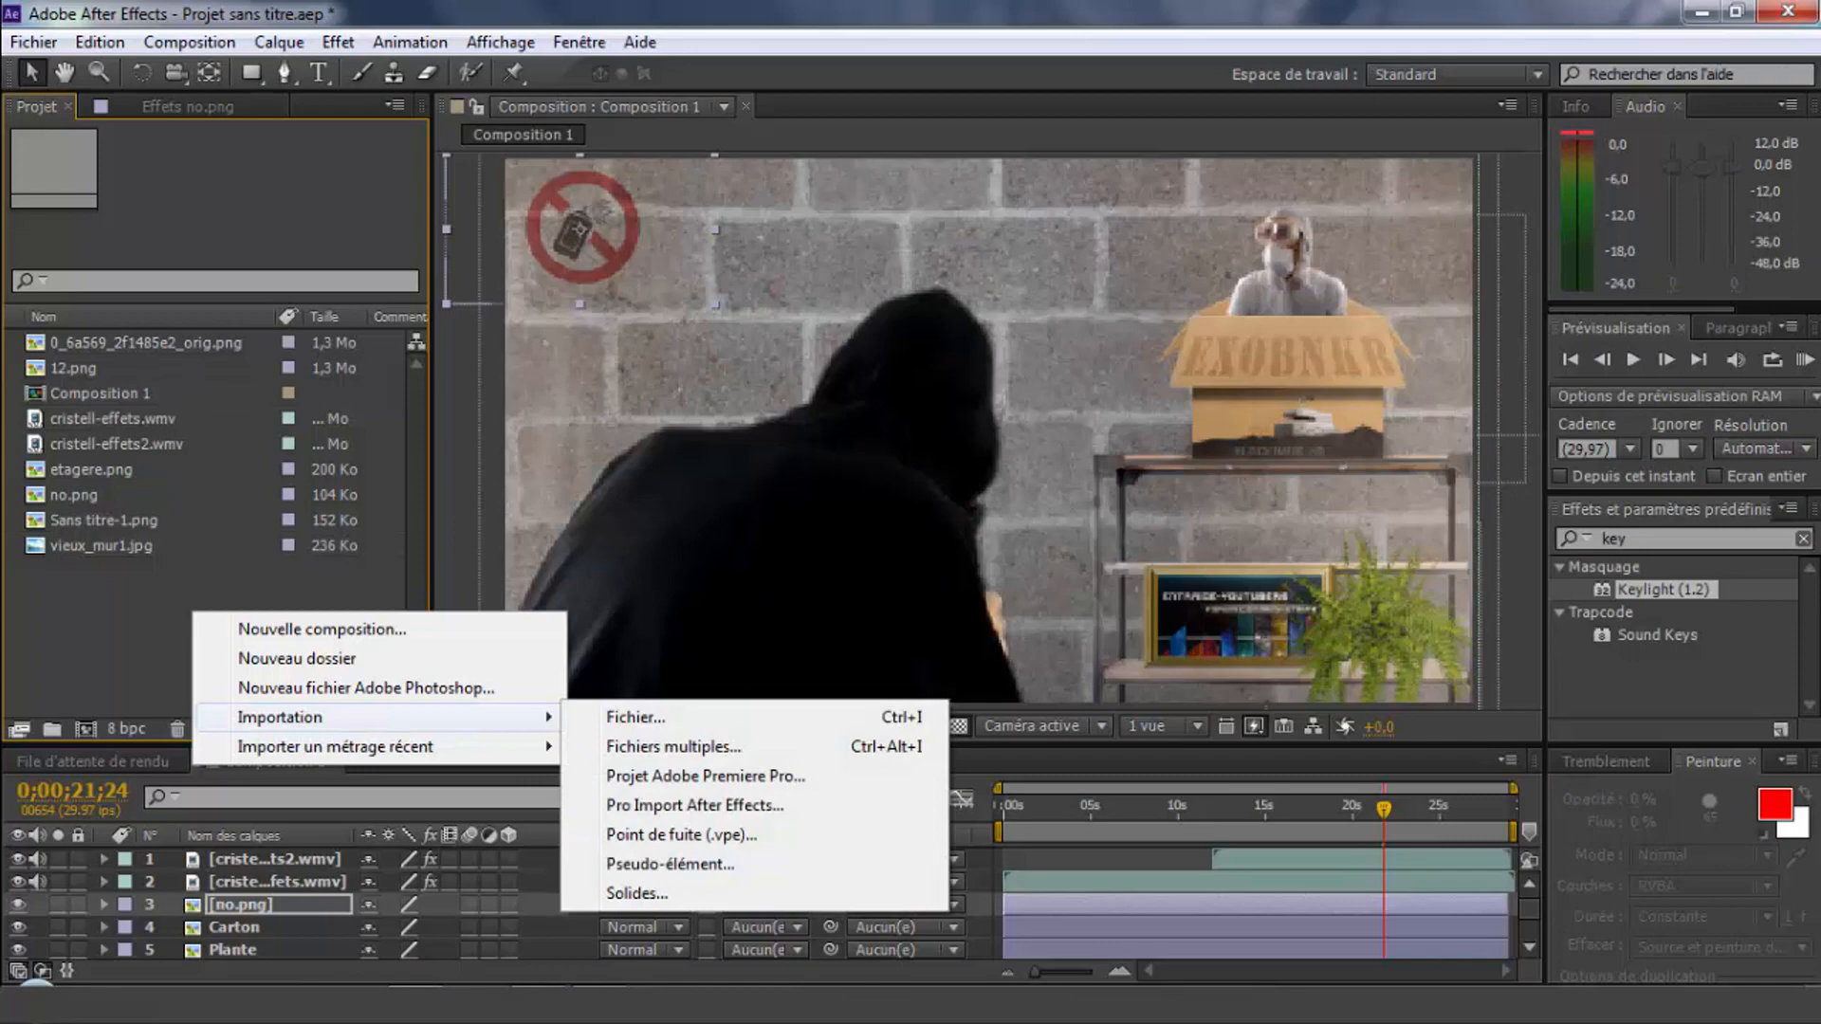
click(754, 717)
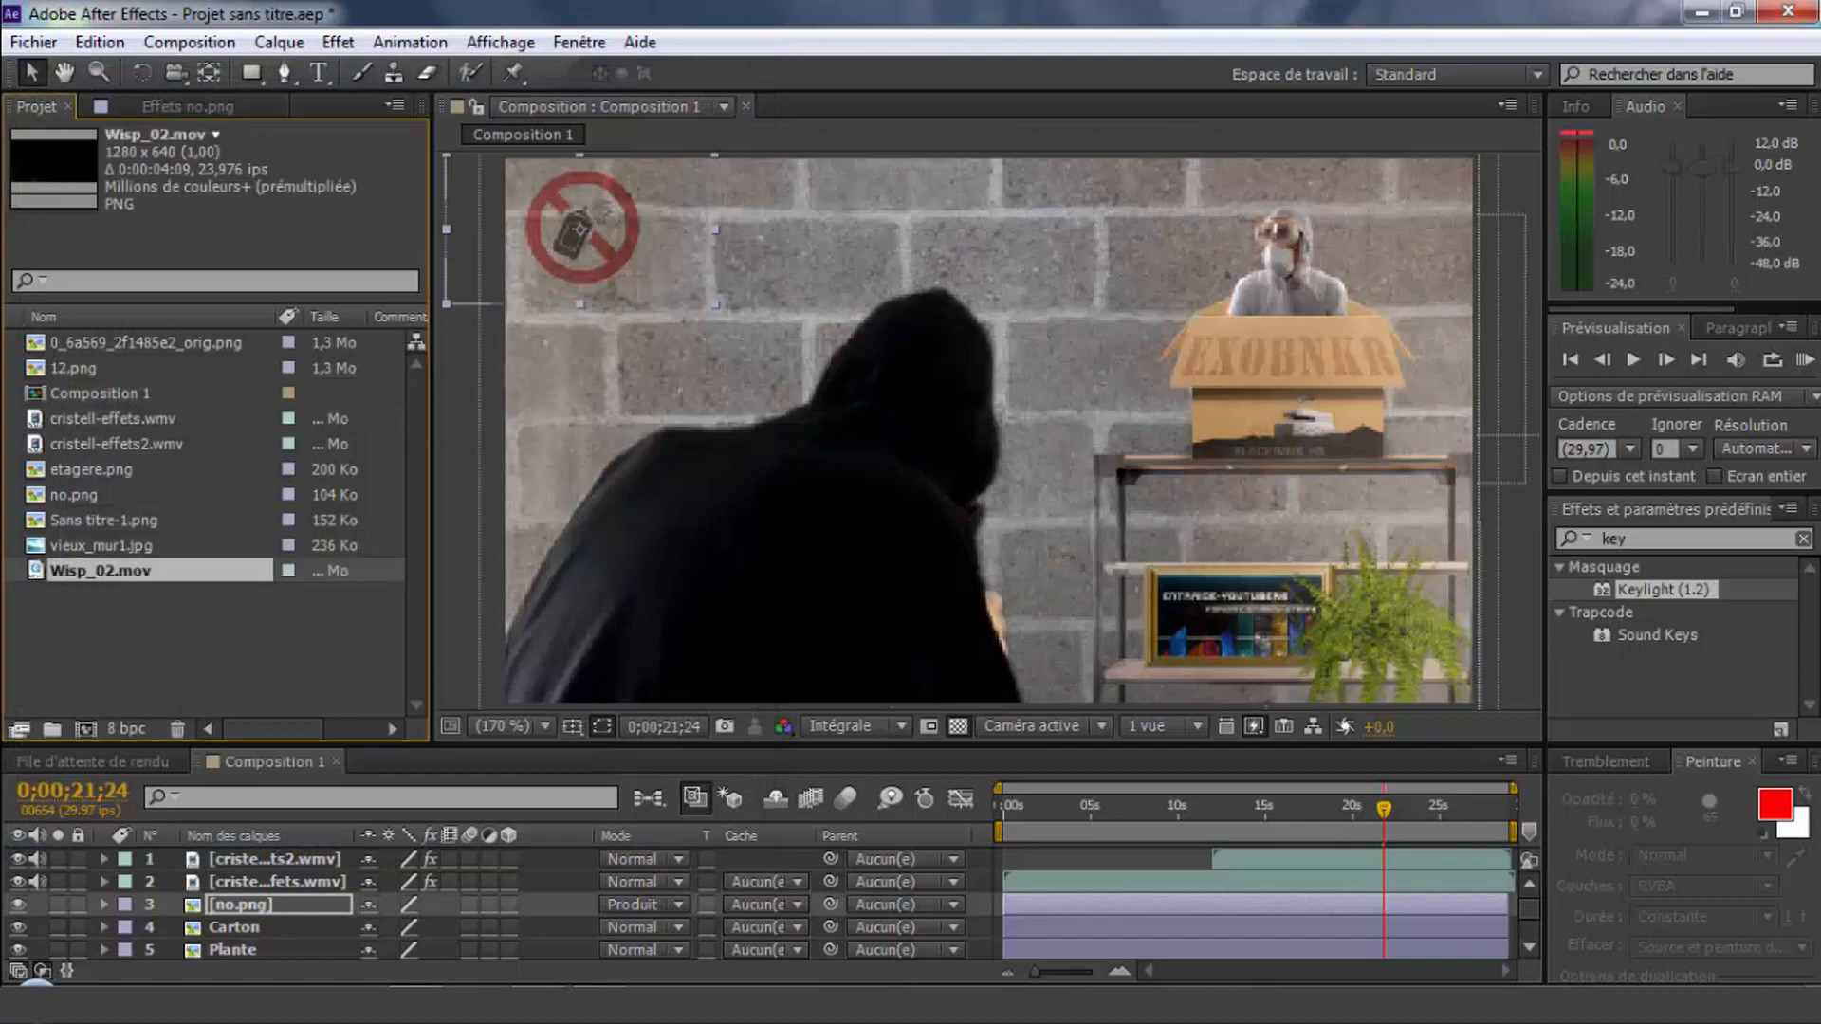
drag(99, 570, 93, 891)
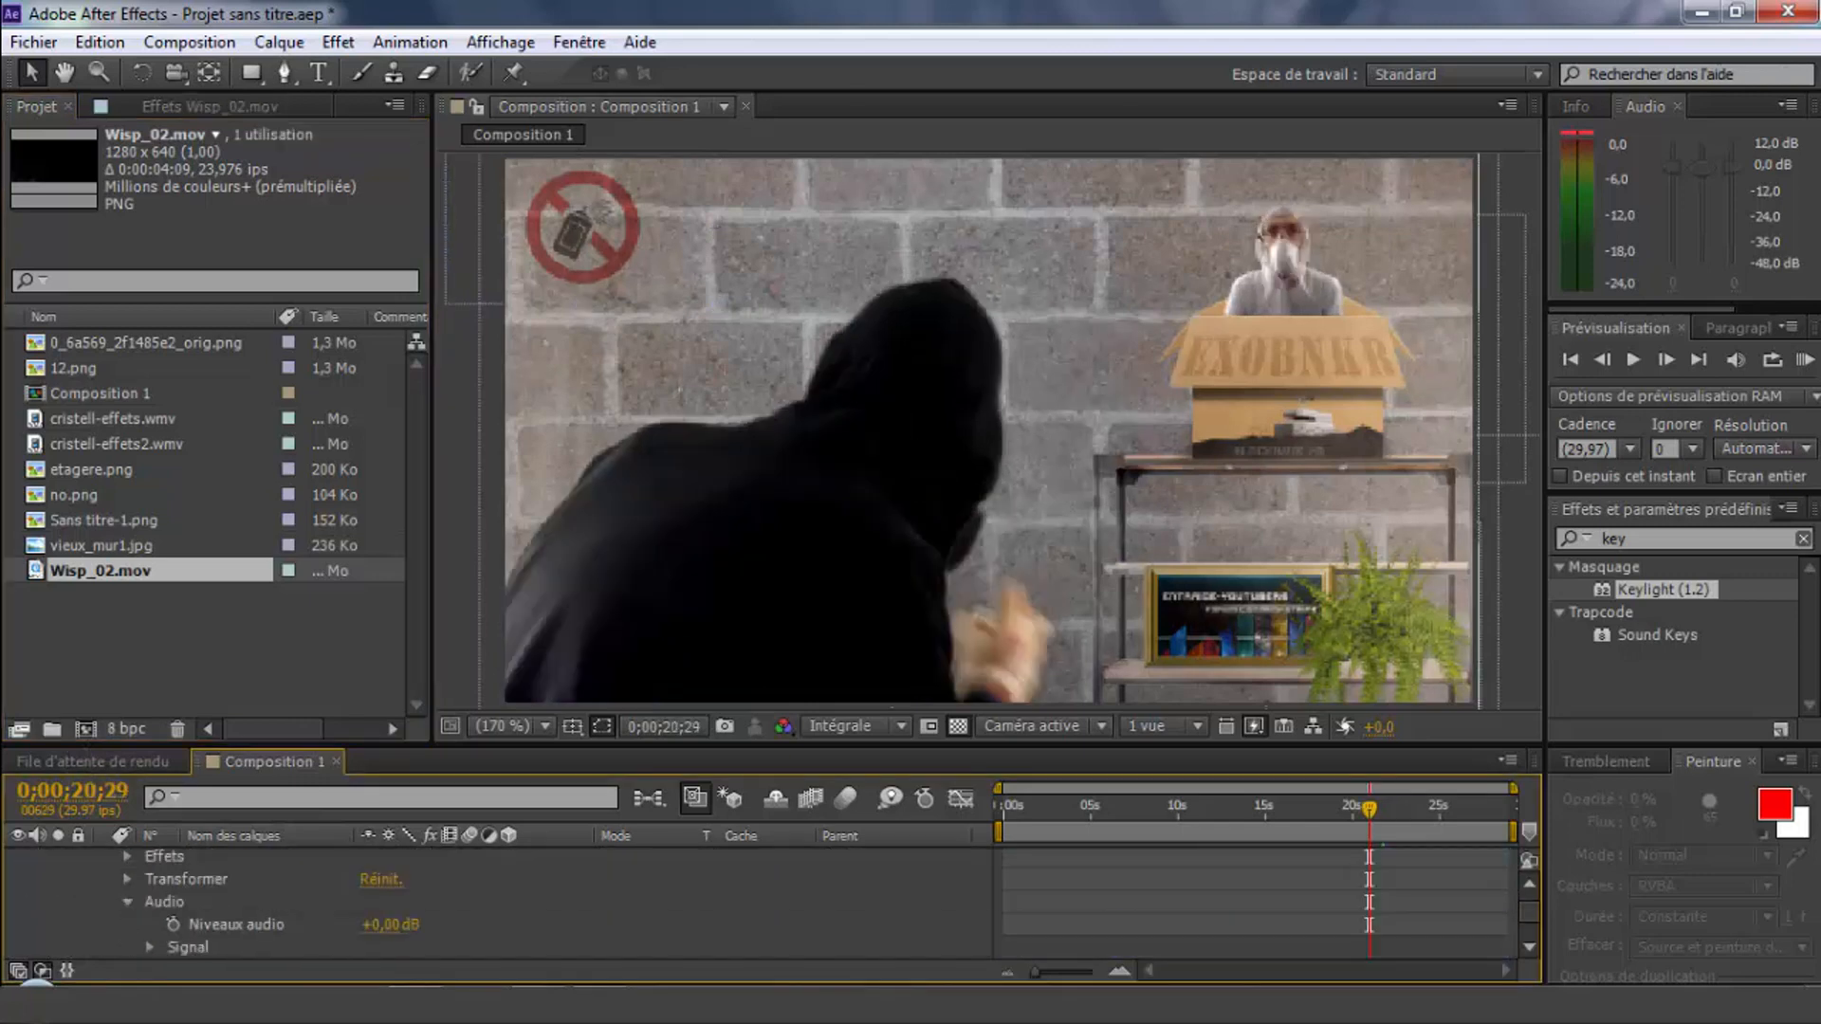
Move the playhead to 0;00;21;22 and shift the Wisp_02.mov clip so it starts there
scroll(1255, 901, down, 1)
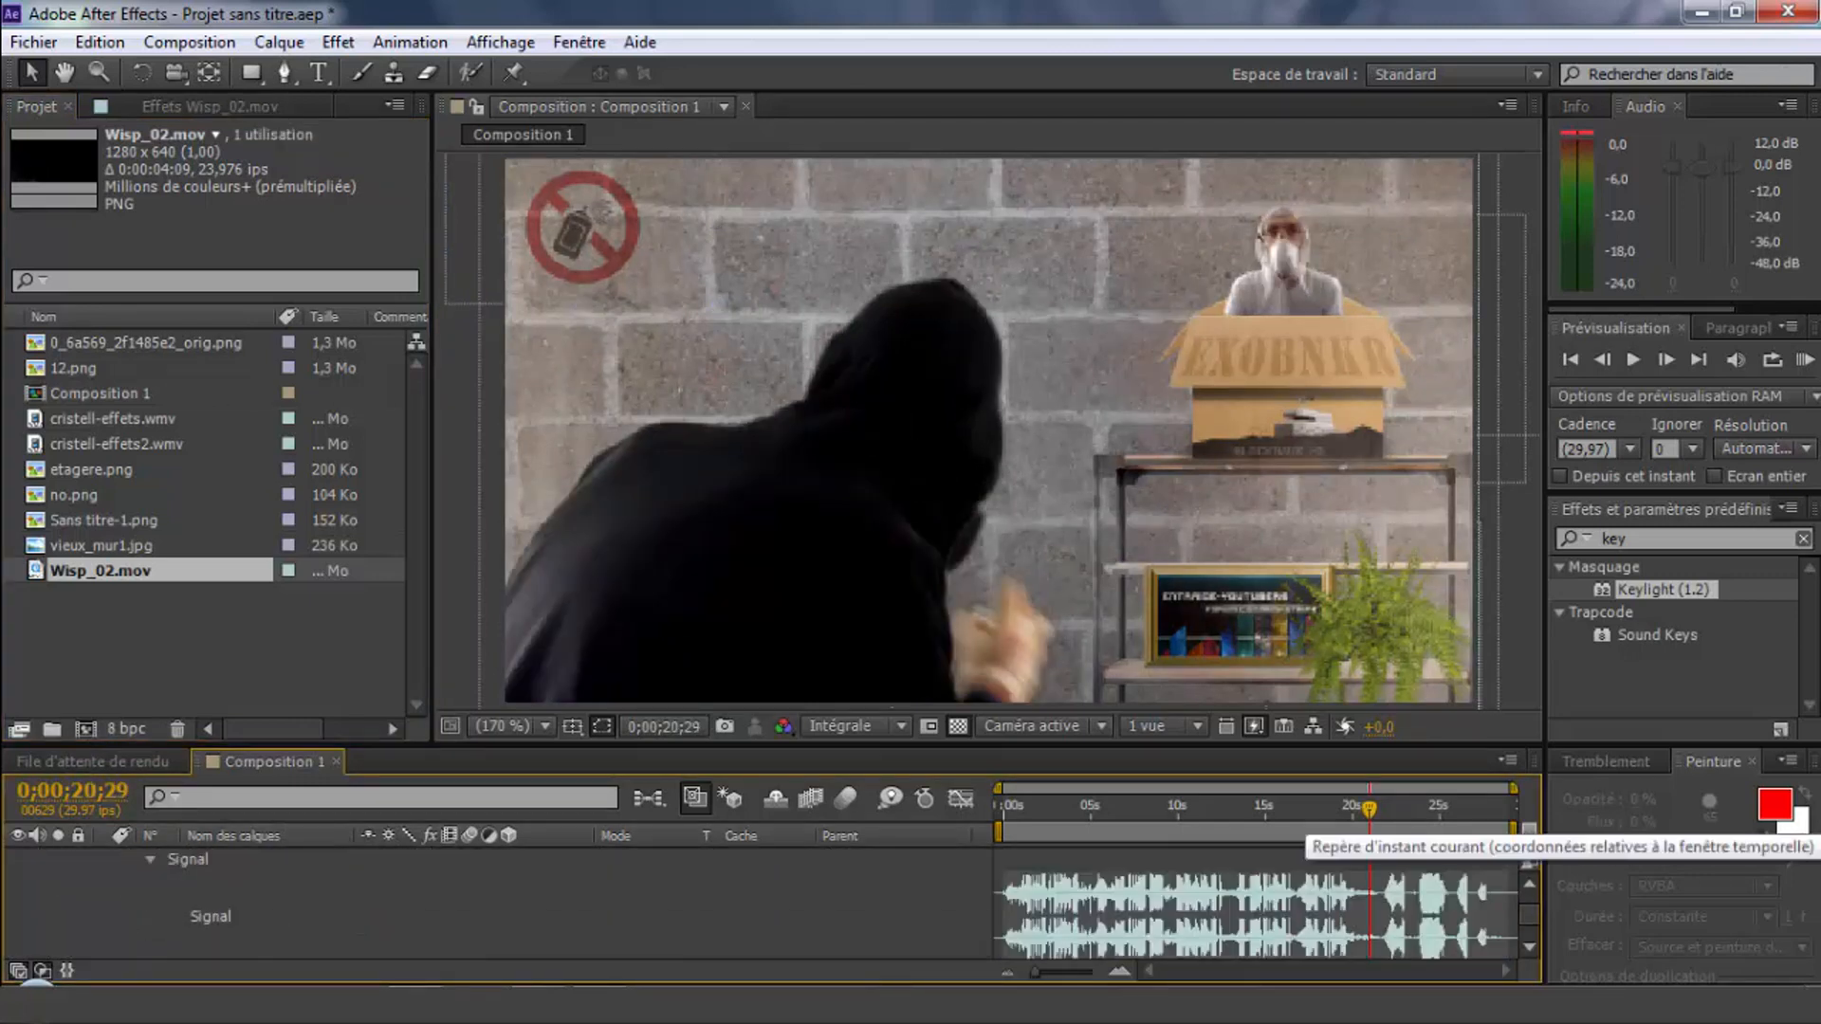
drag(1368, 808, 1382, 808)
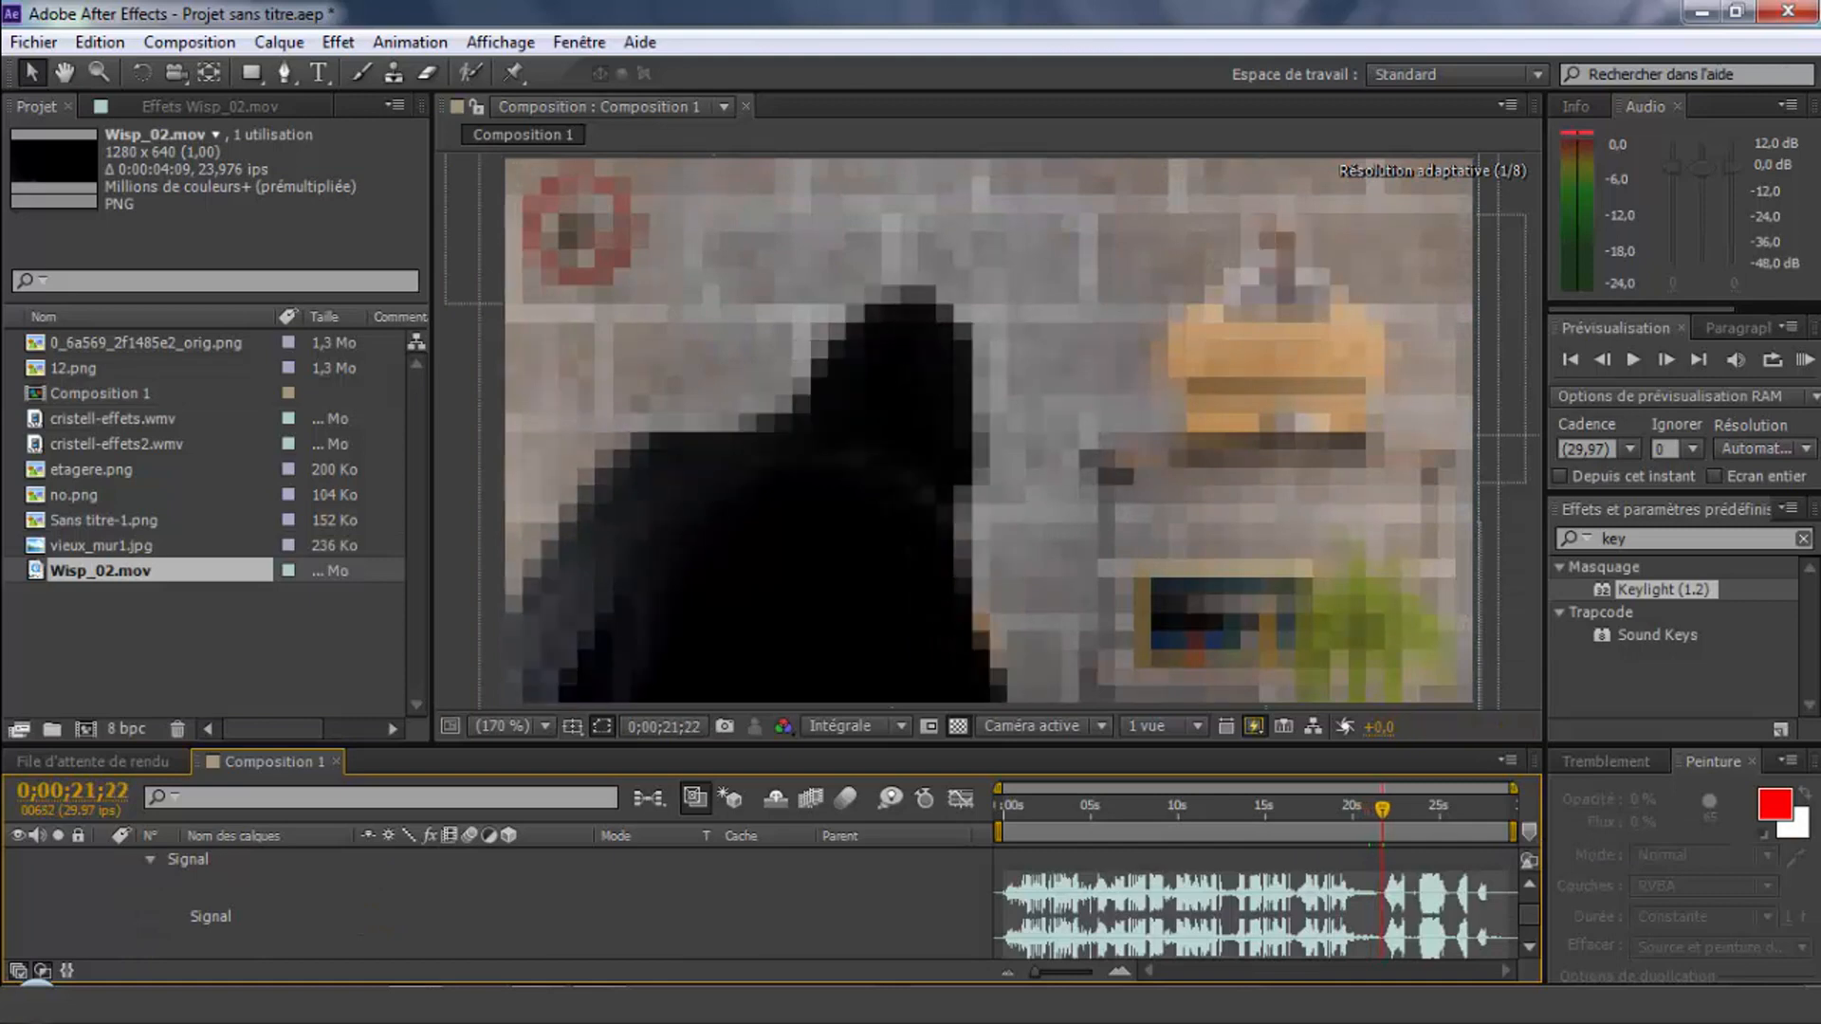
scroll(1255, 901, down, 2)
drag(1043, 948, 1421, 948)
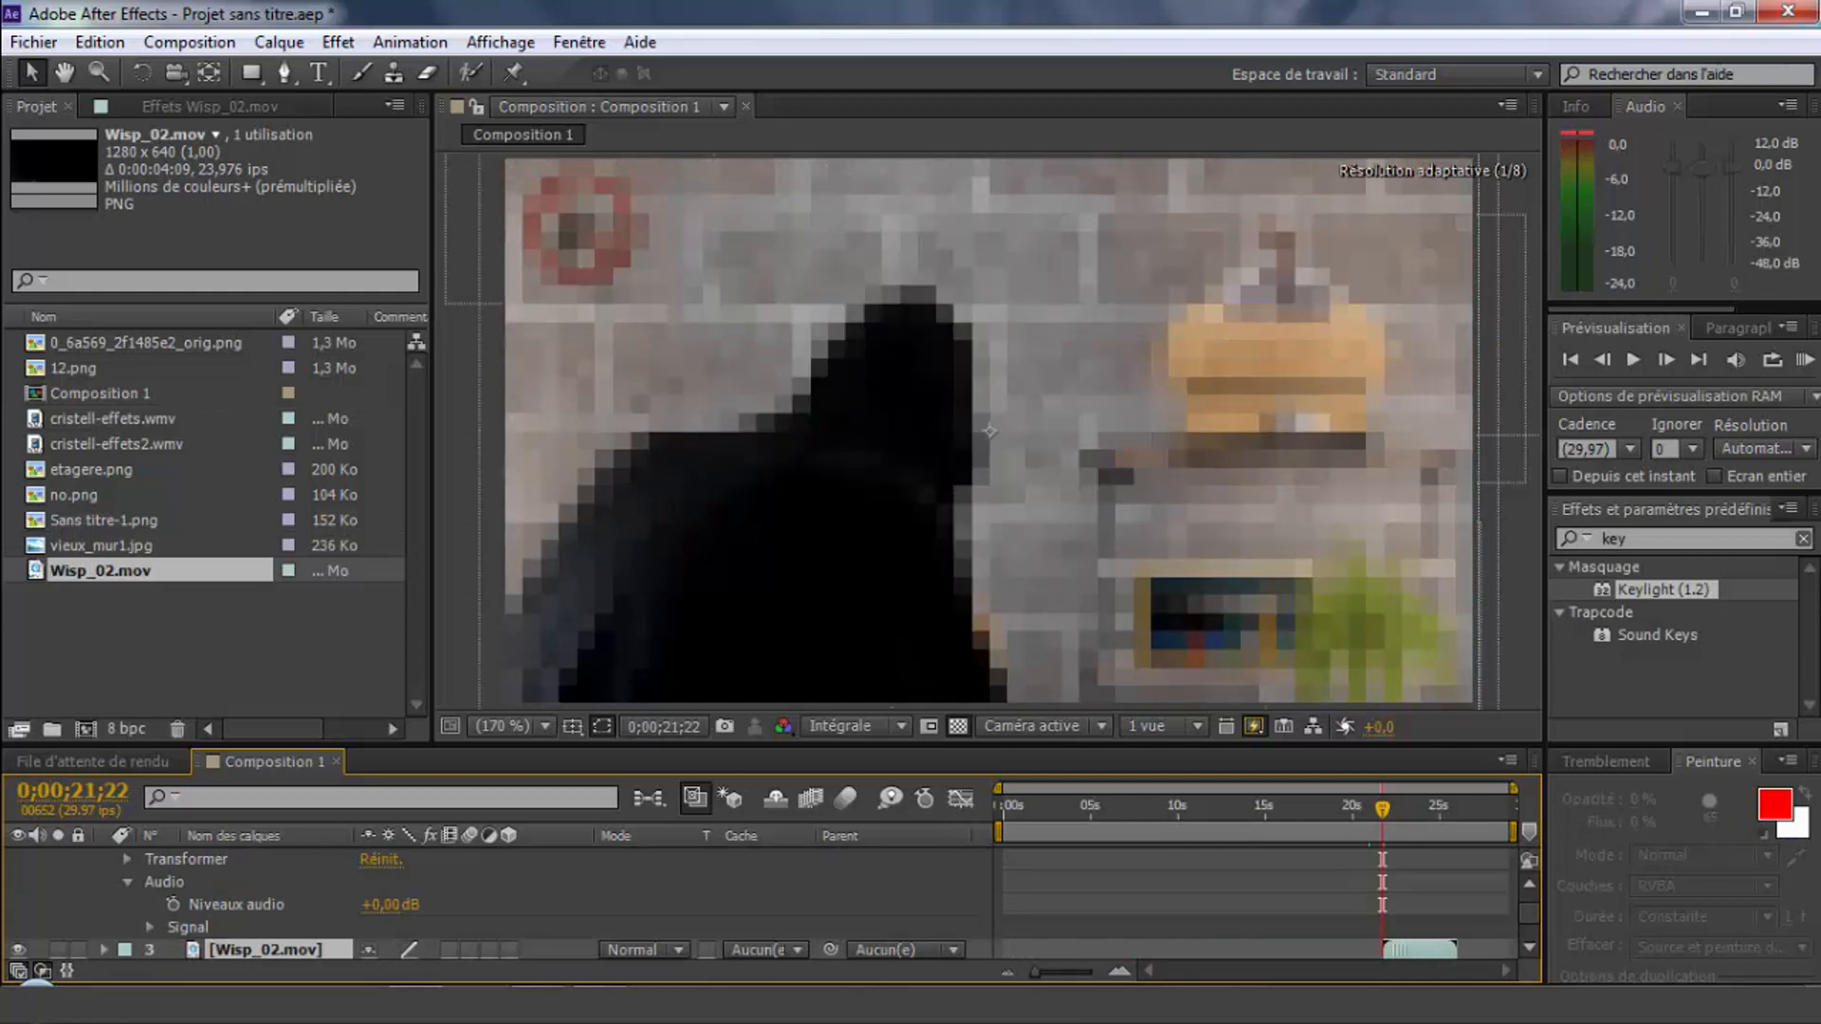
Scale the Wisp_02.mov layer down to 45% and move its smoke beside the hooded figure's hand
scroll(989, 431, down, 4)
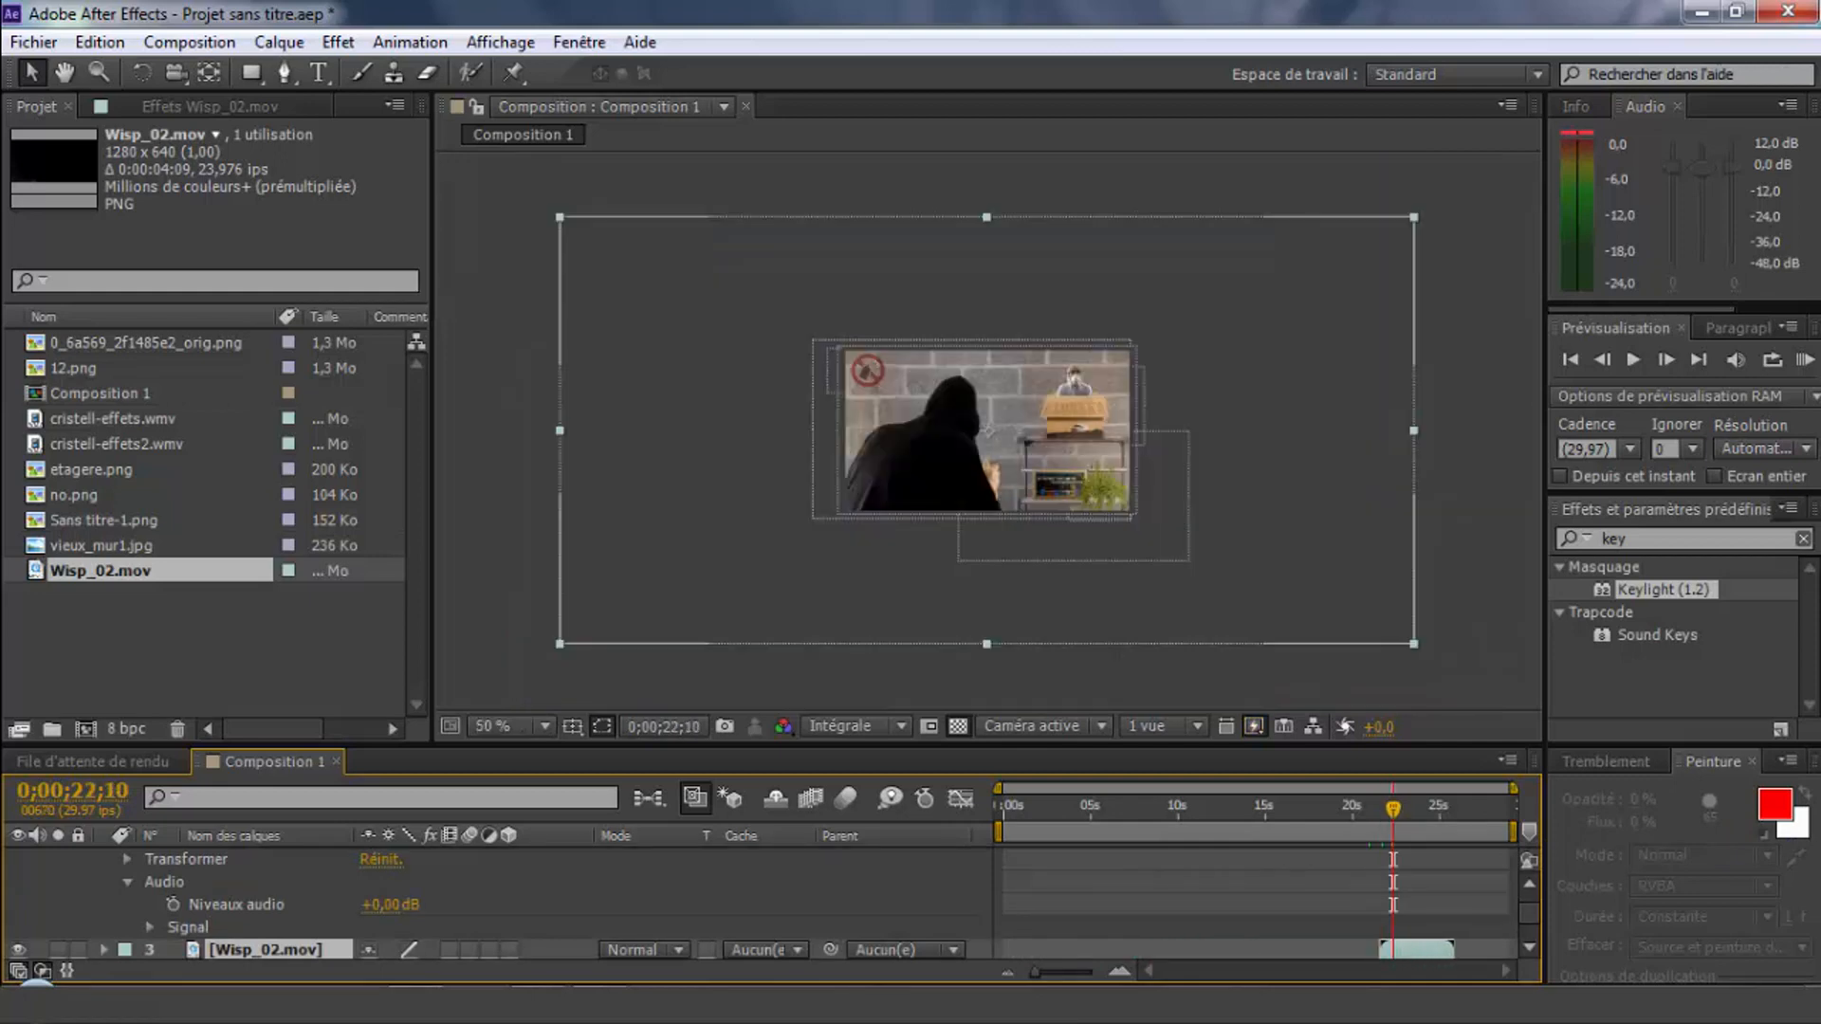
drag(1413, 644, 1179, 526)
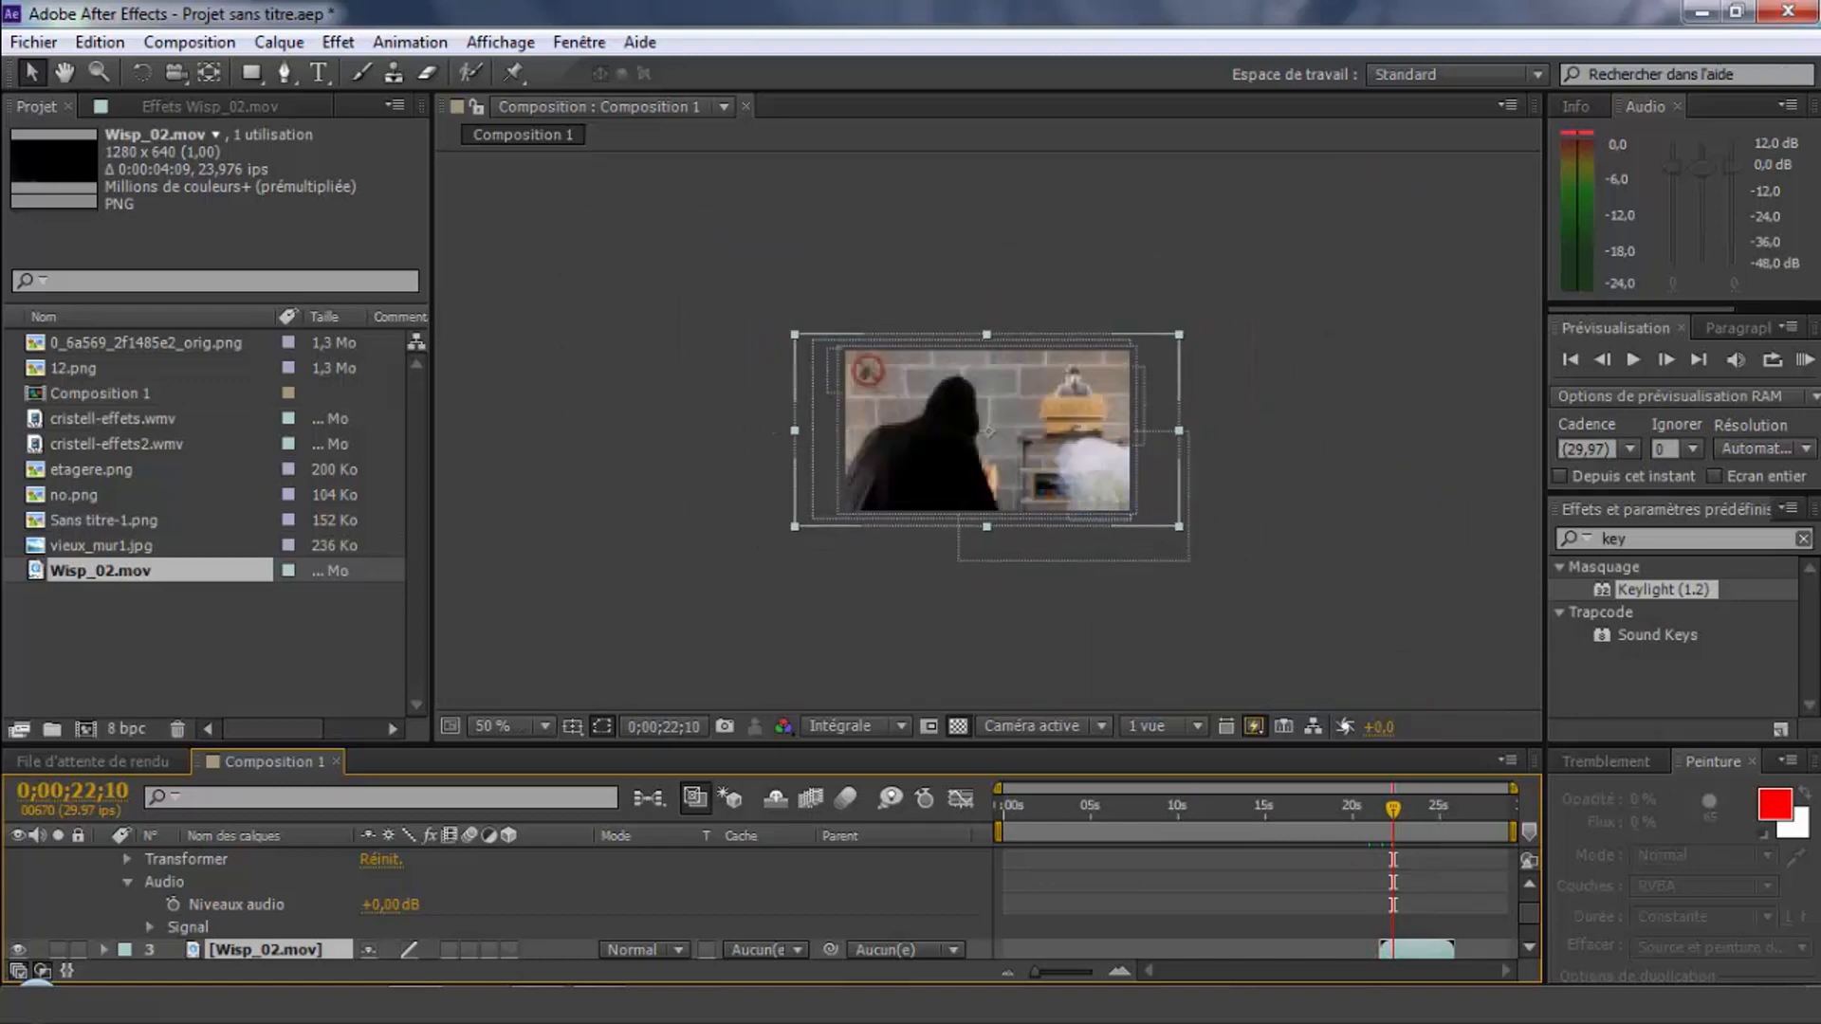
scroll(989, 430, up, 2)
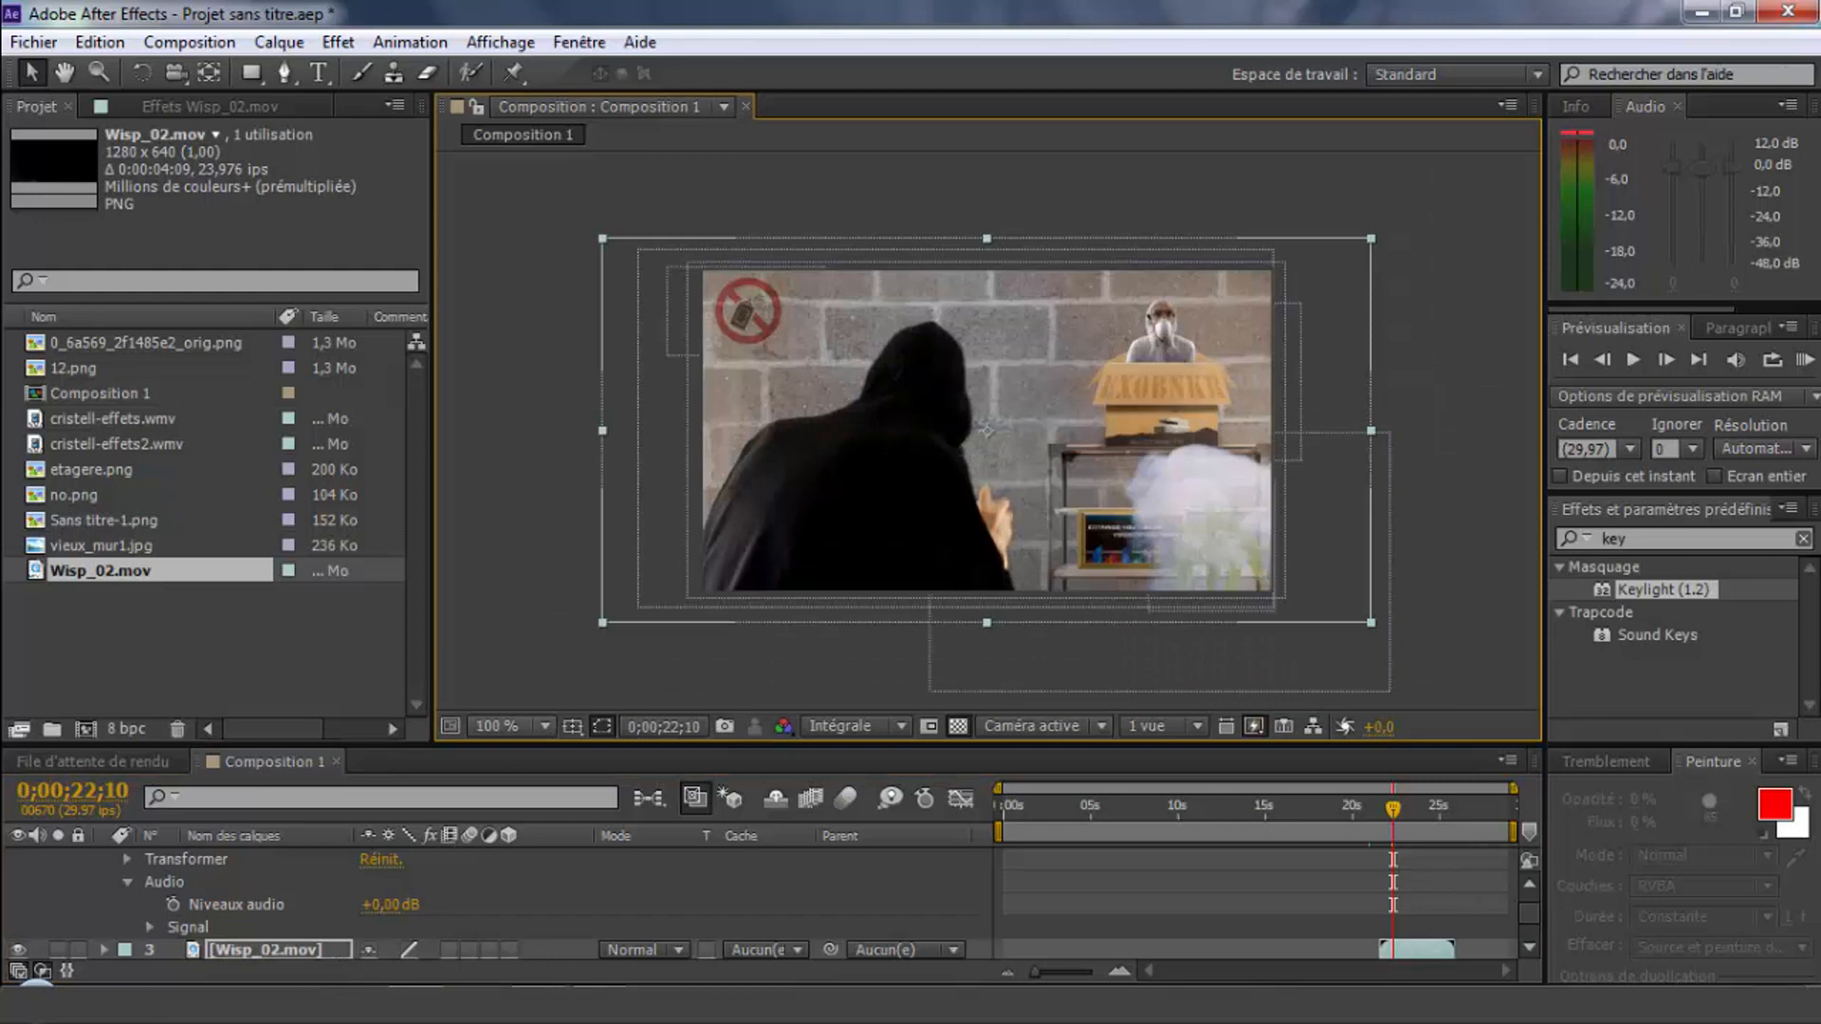
click(512, 726)
click(529, 240)
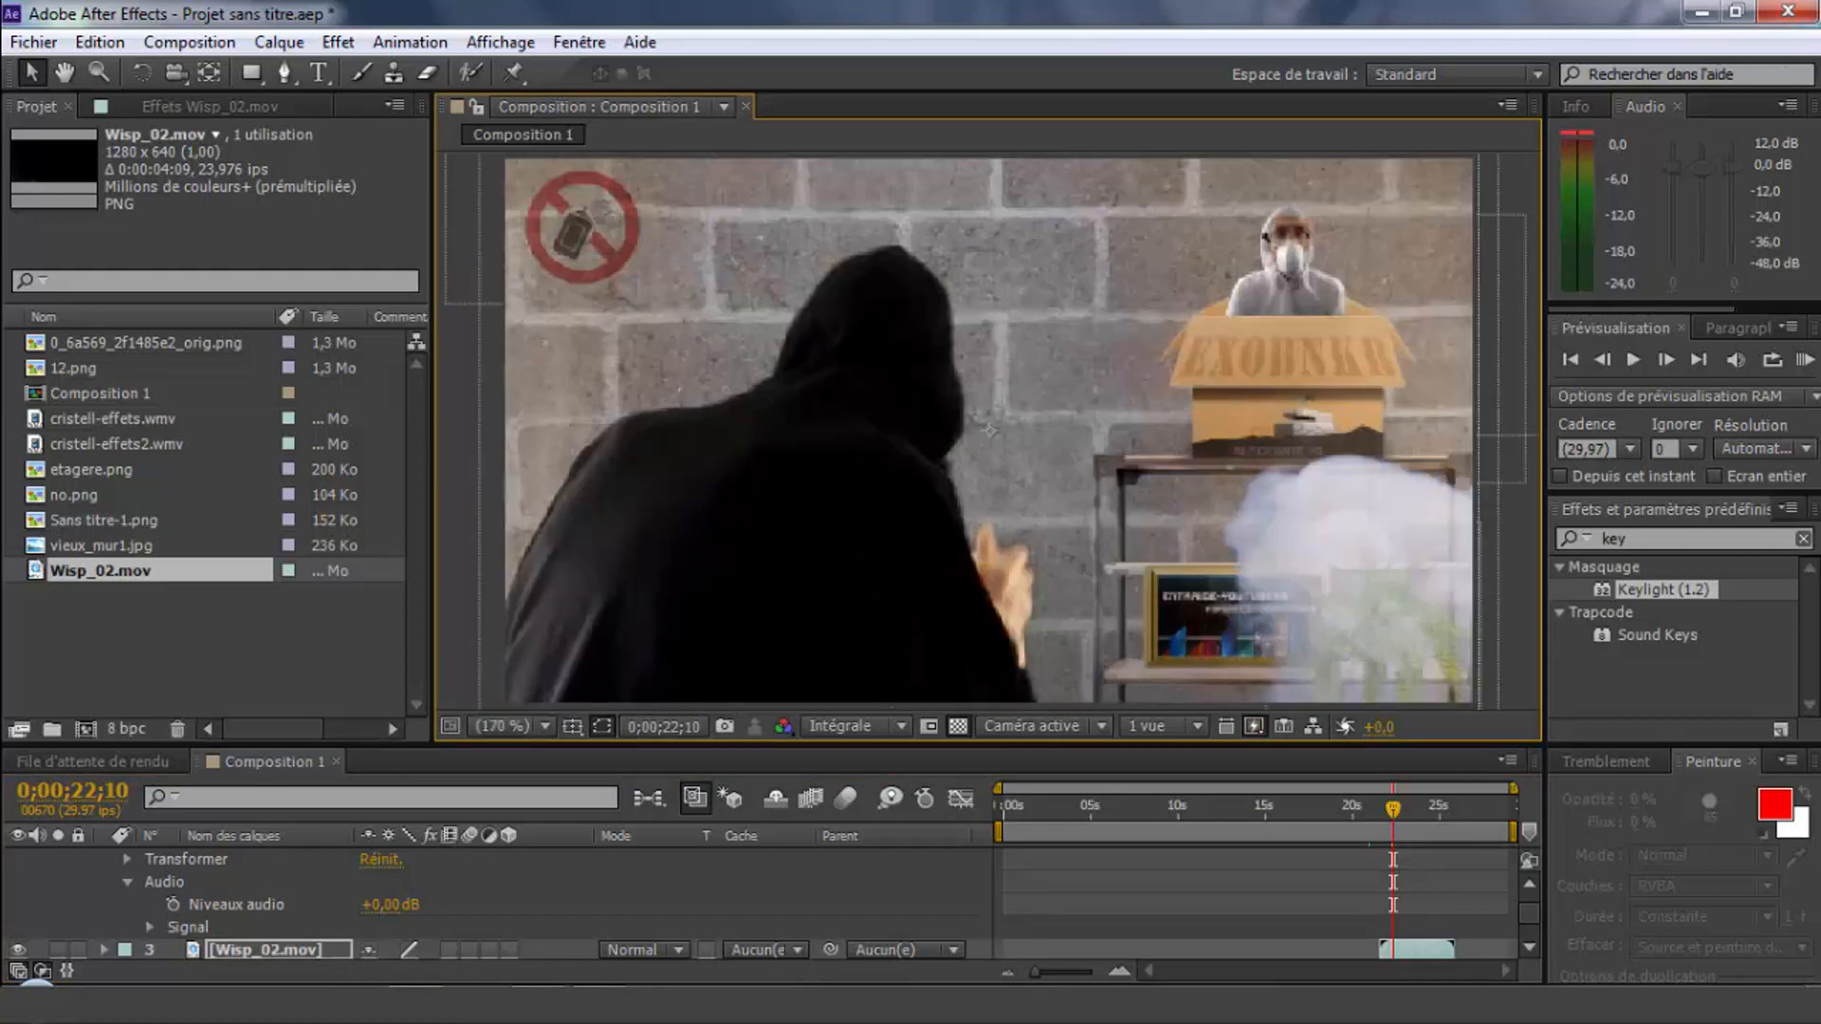
drag(1258, 635, 843, 677)
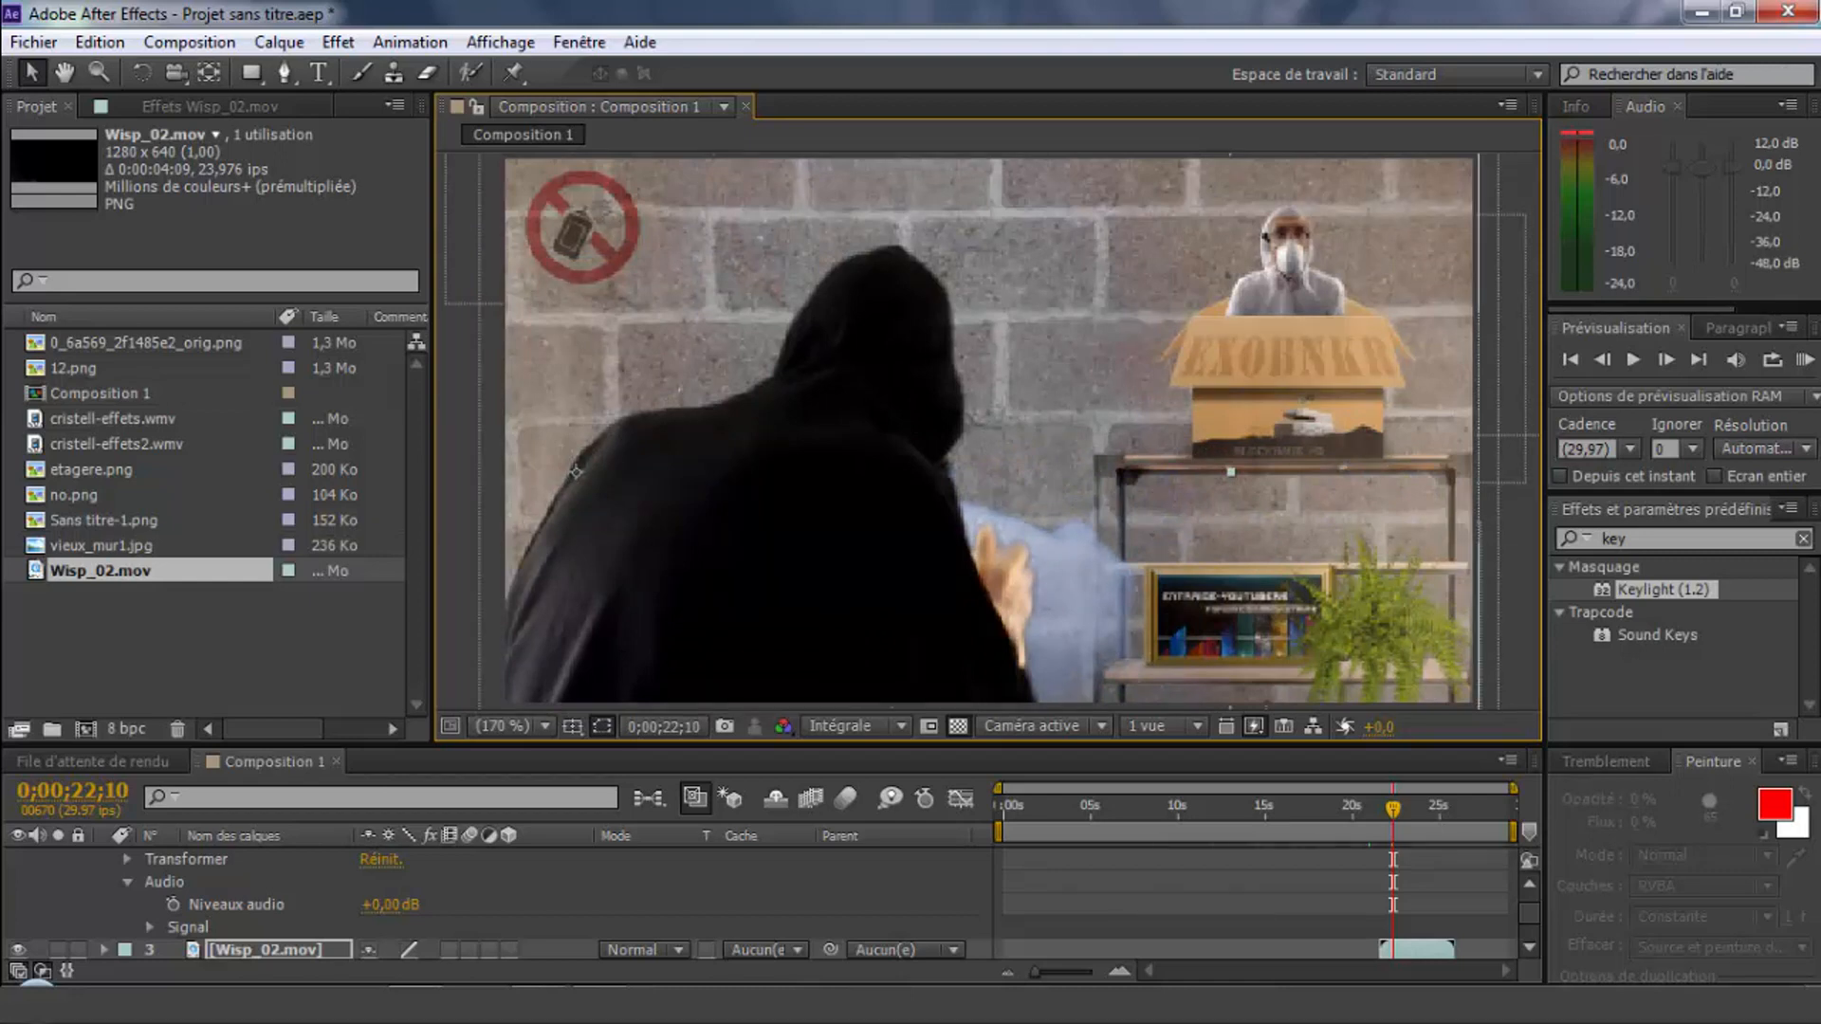
Find the Dégradé effect and apply it to the Wisp_02.mov layer
text(dég)
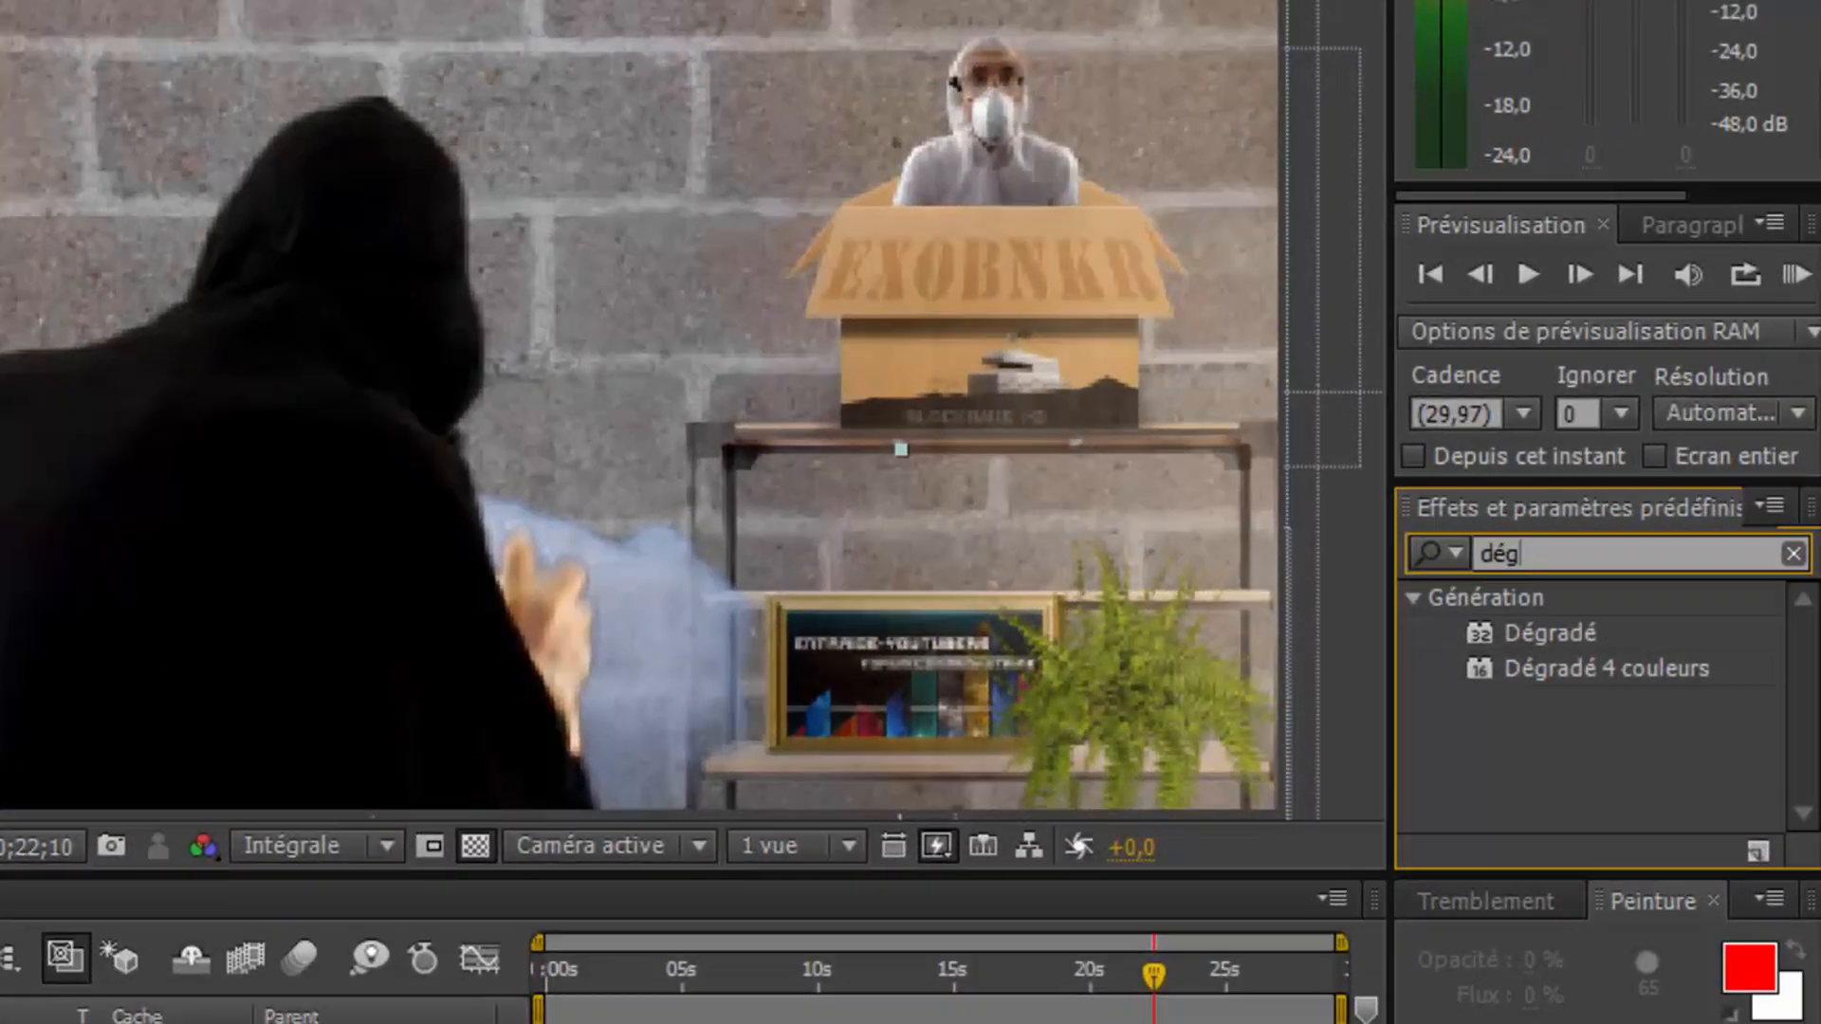
text(radé)
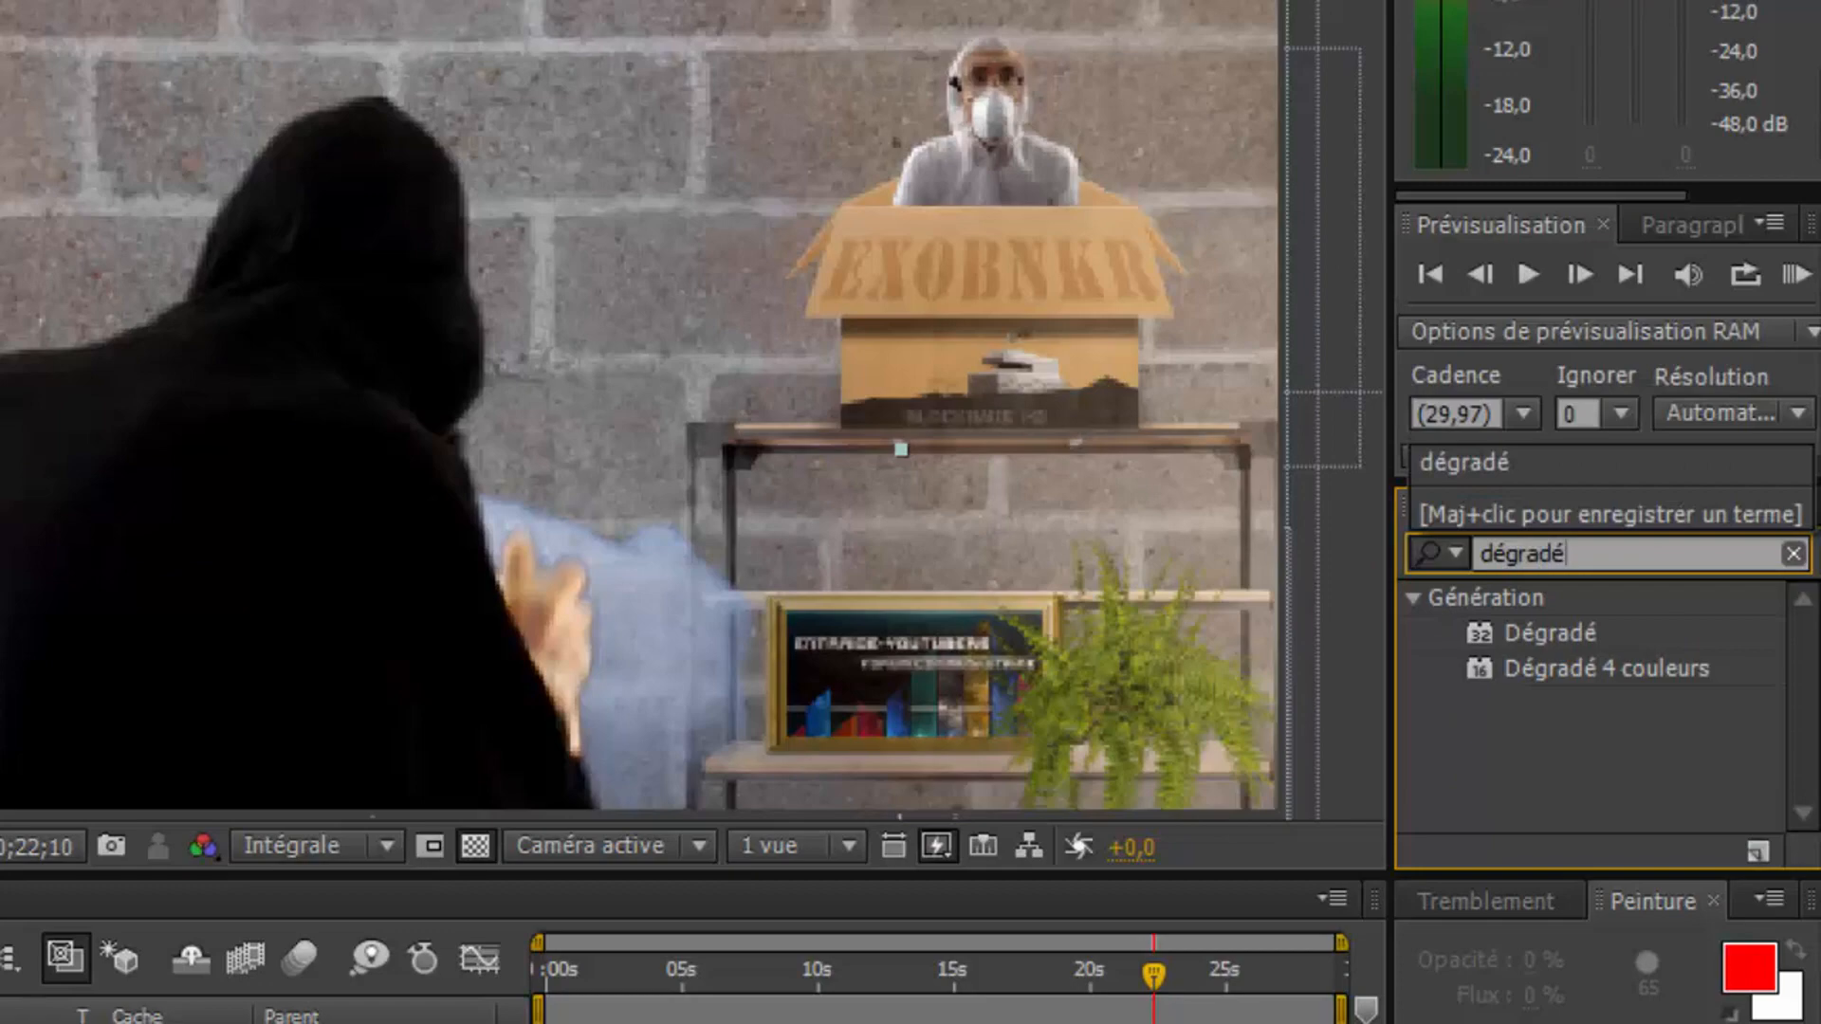
click(1550, 633)
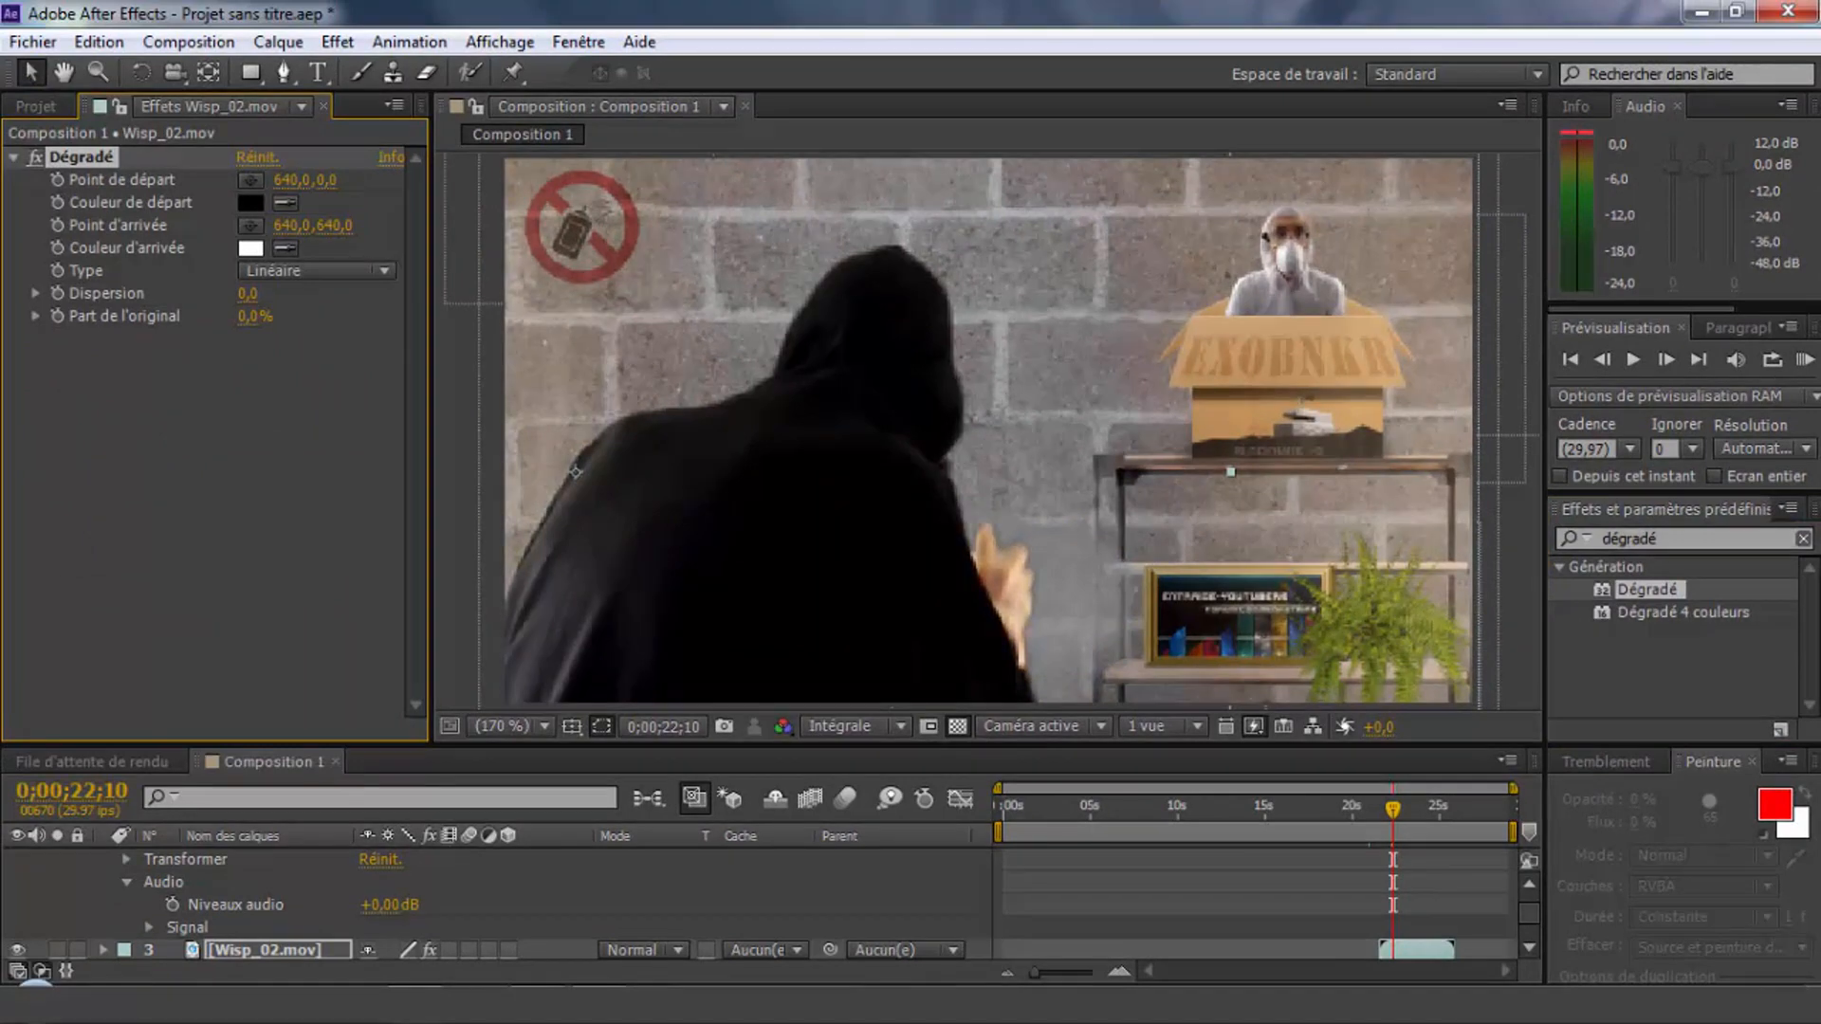
Set the end colour of the smoke's Dégradé effect to red
click(250, 247)
click(590, 609)
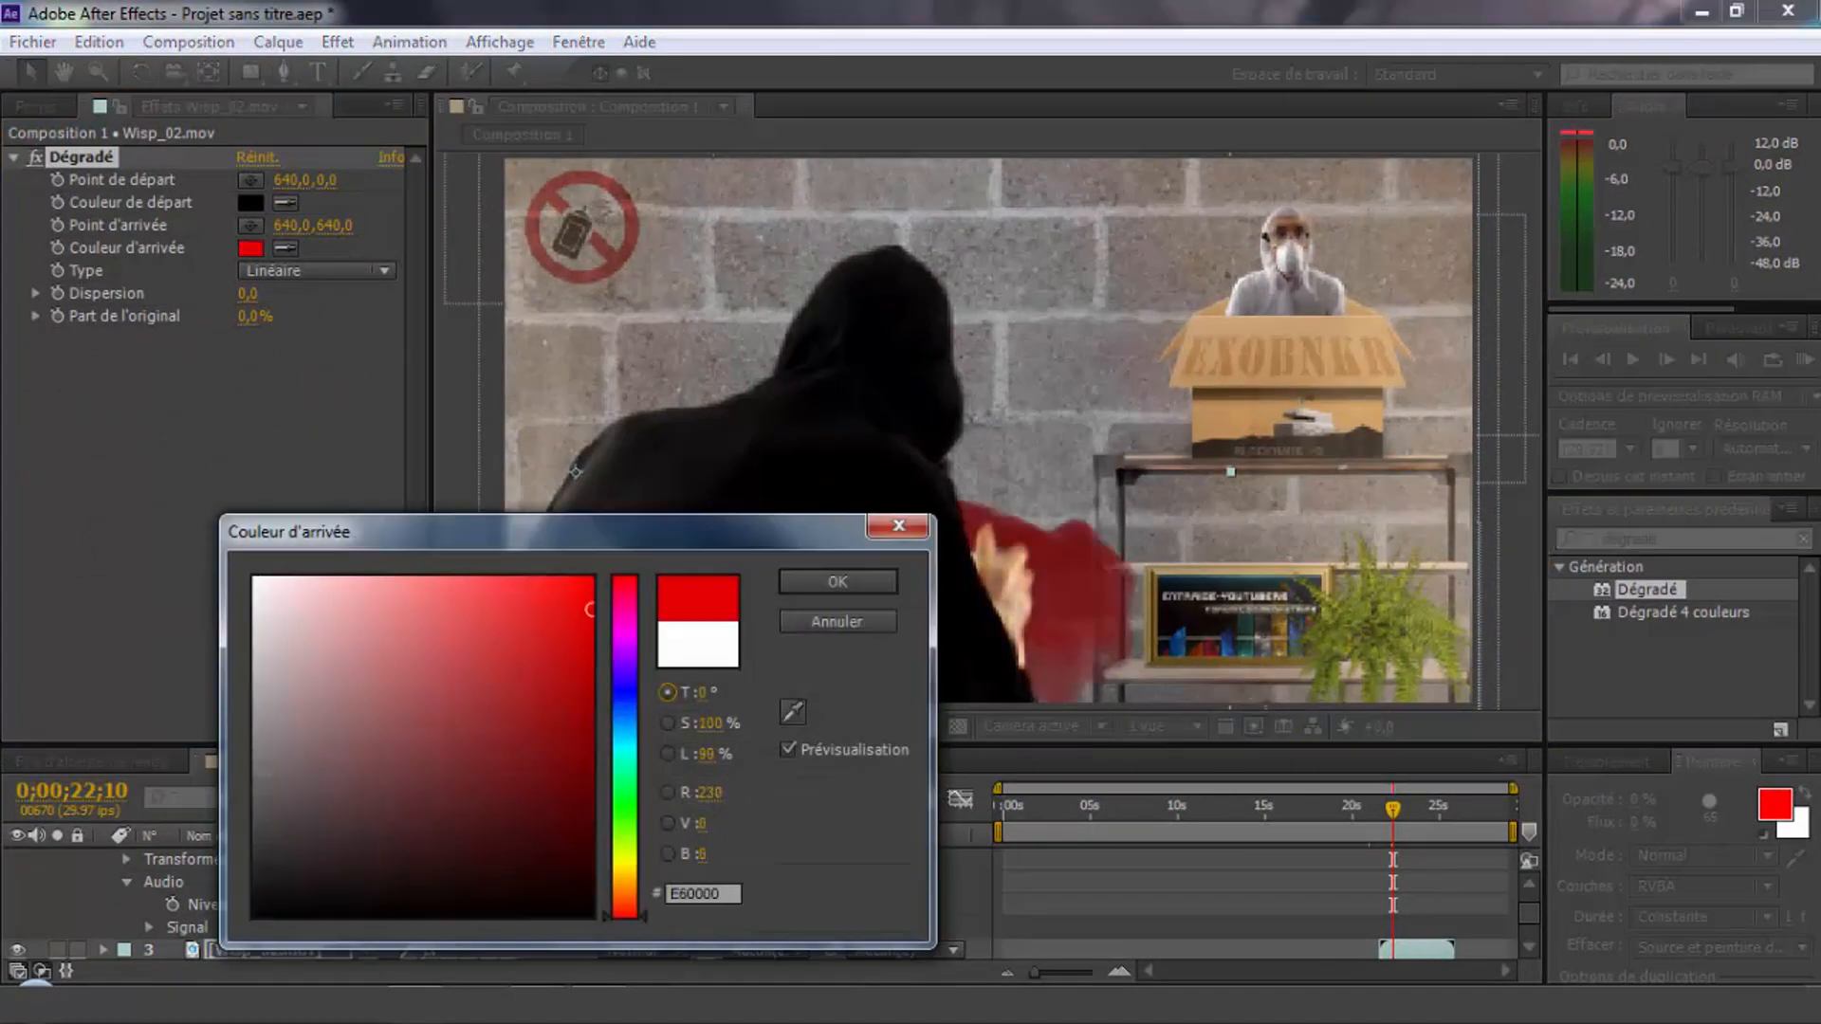
drag(589, 598, 562, 595)
click(837, 581)
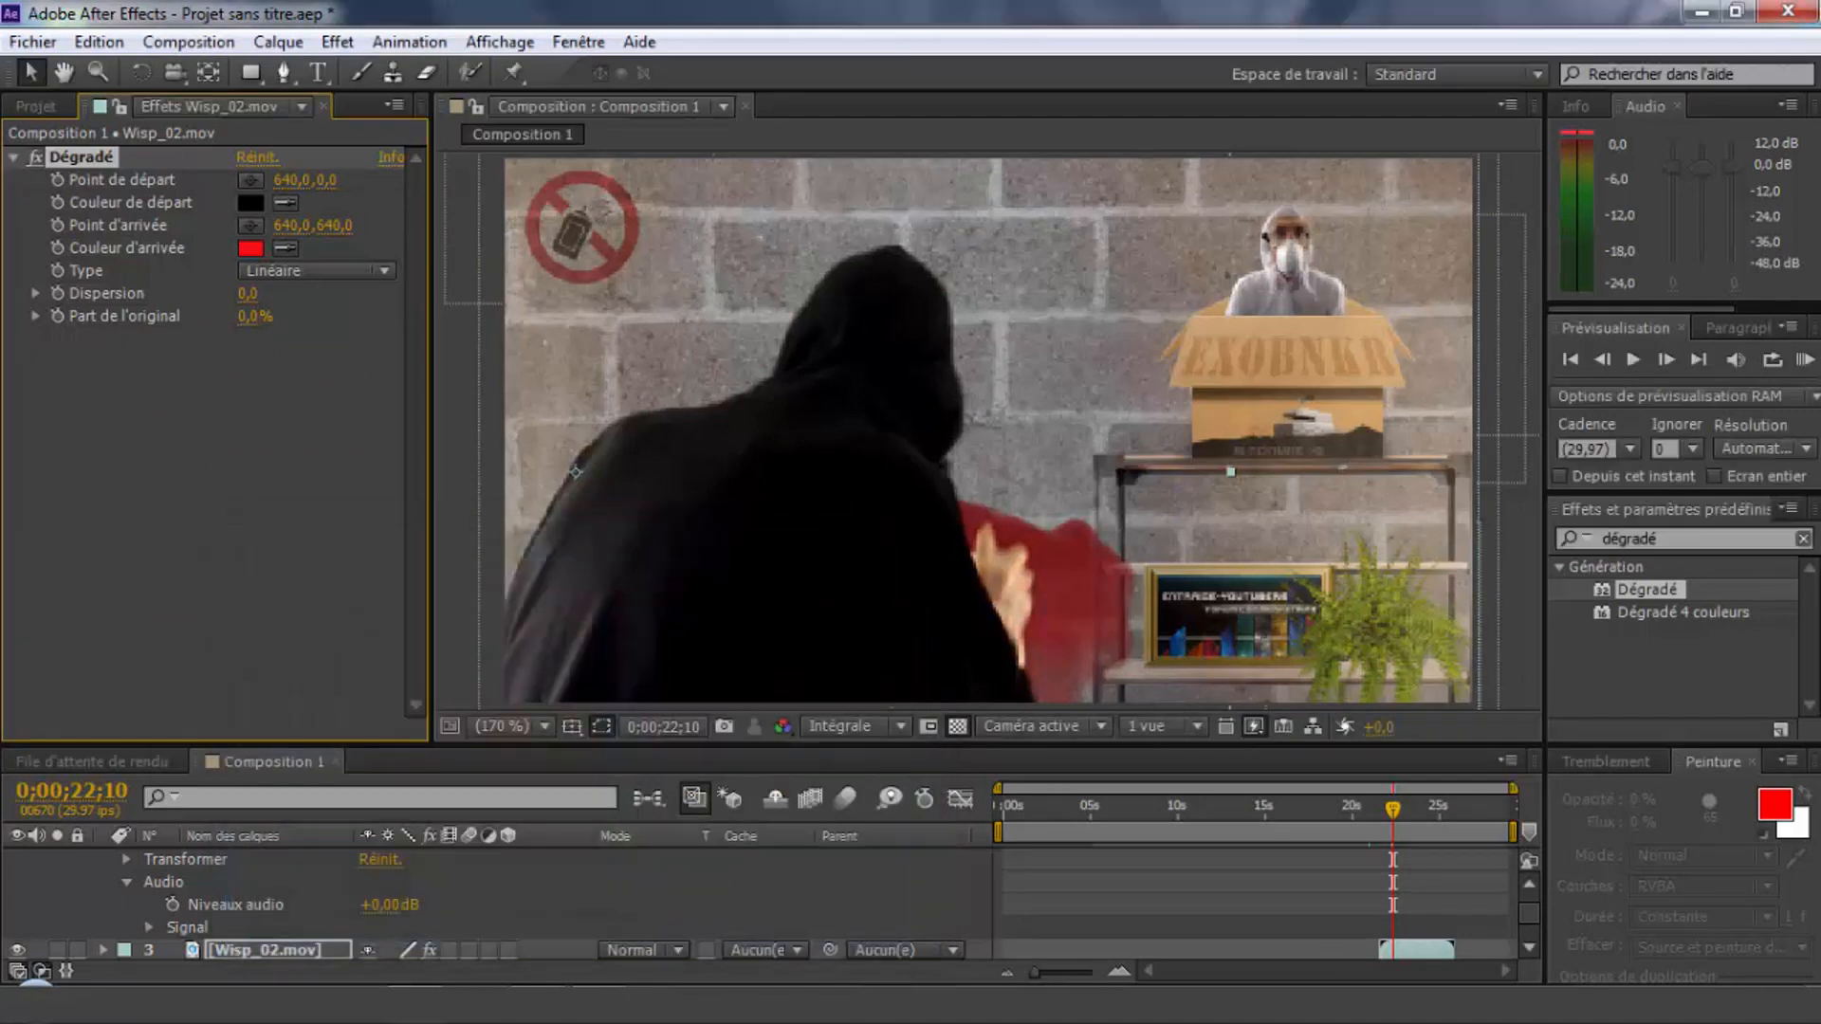
Set the opacity of the Wisp_02.mov layer to 36% and collapse the open layer properties
click(778, 904)
scroll(777, 903, down, 1)
scroll(777, 904, up, 1)
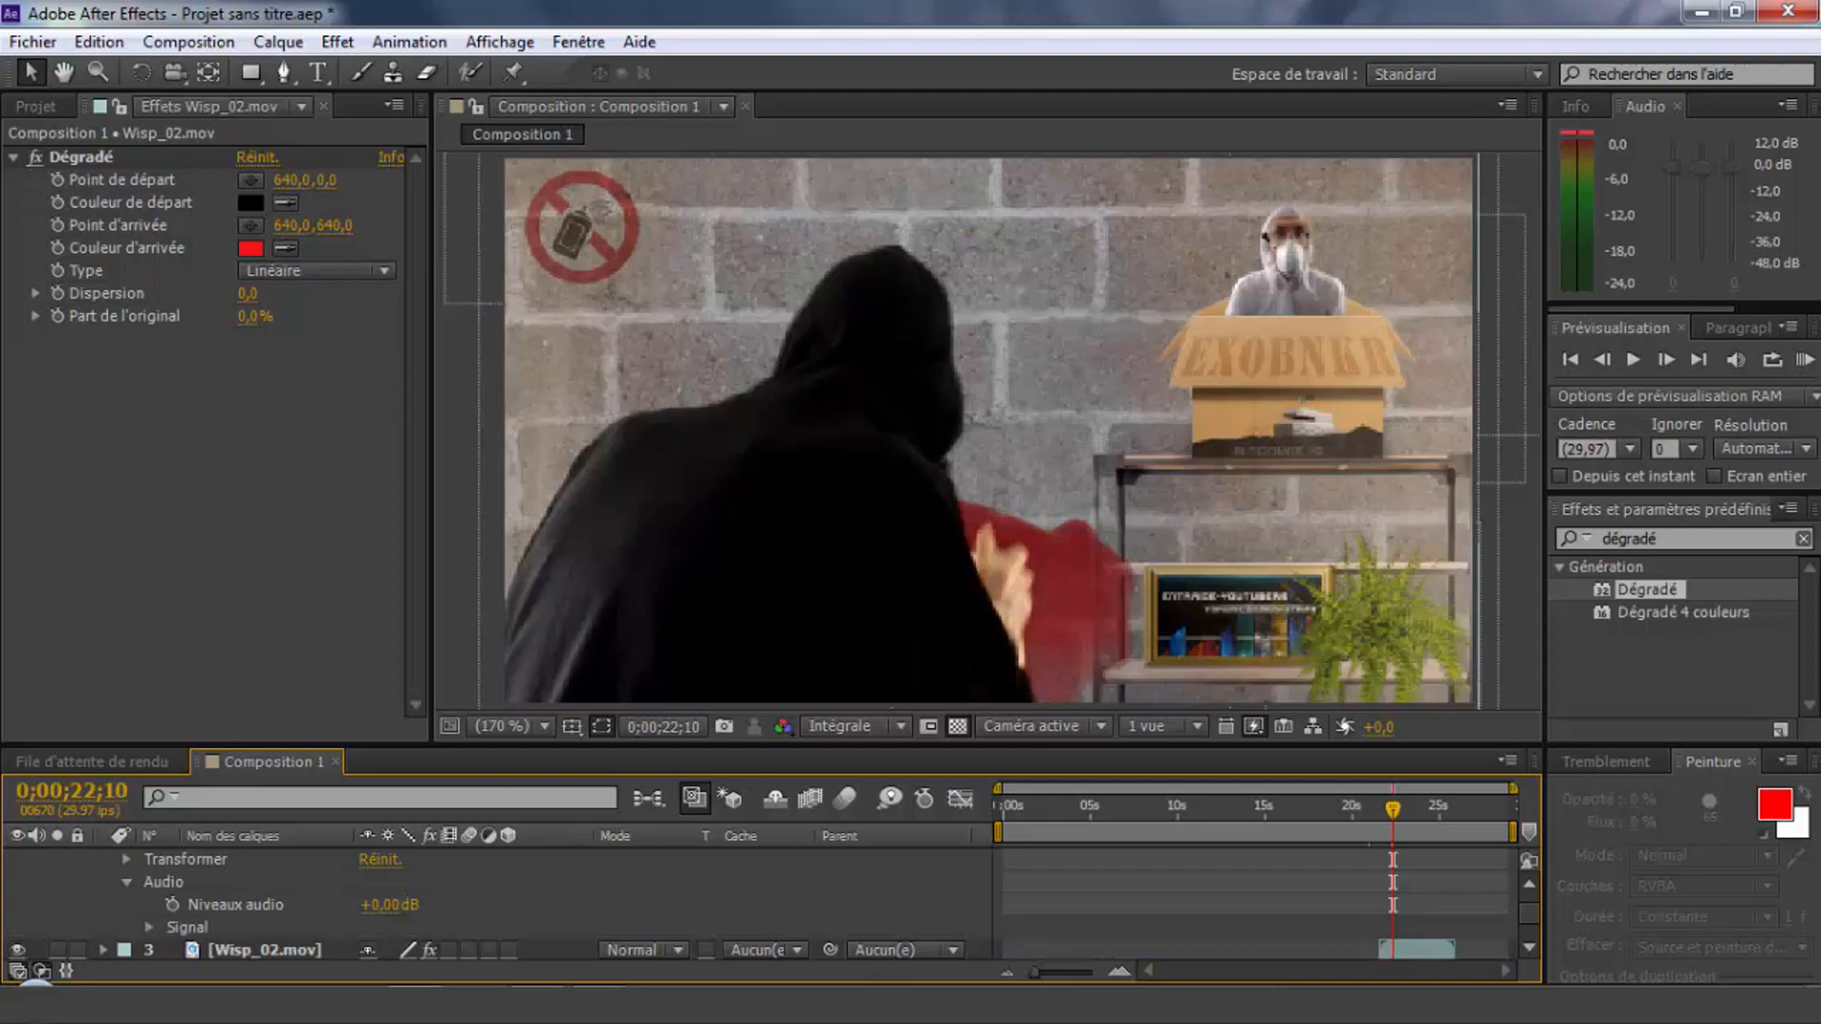
scroll(777, 904, down, 1)
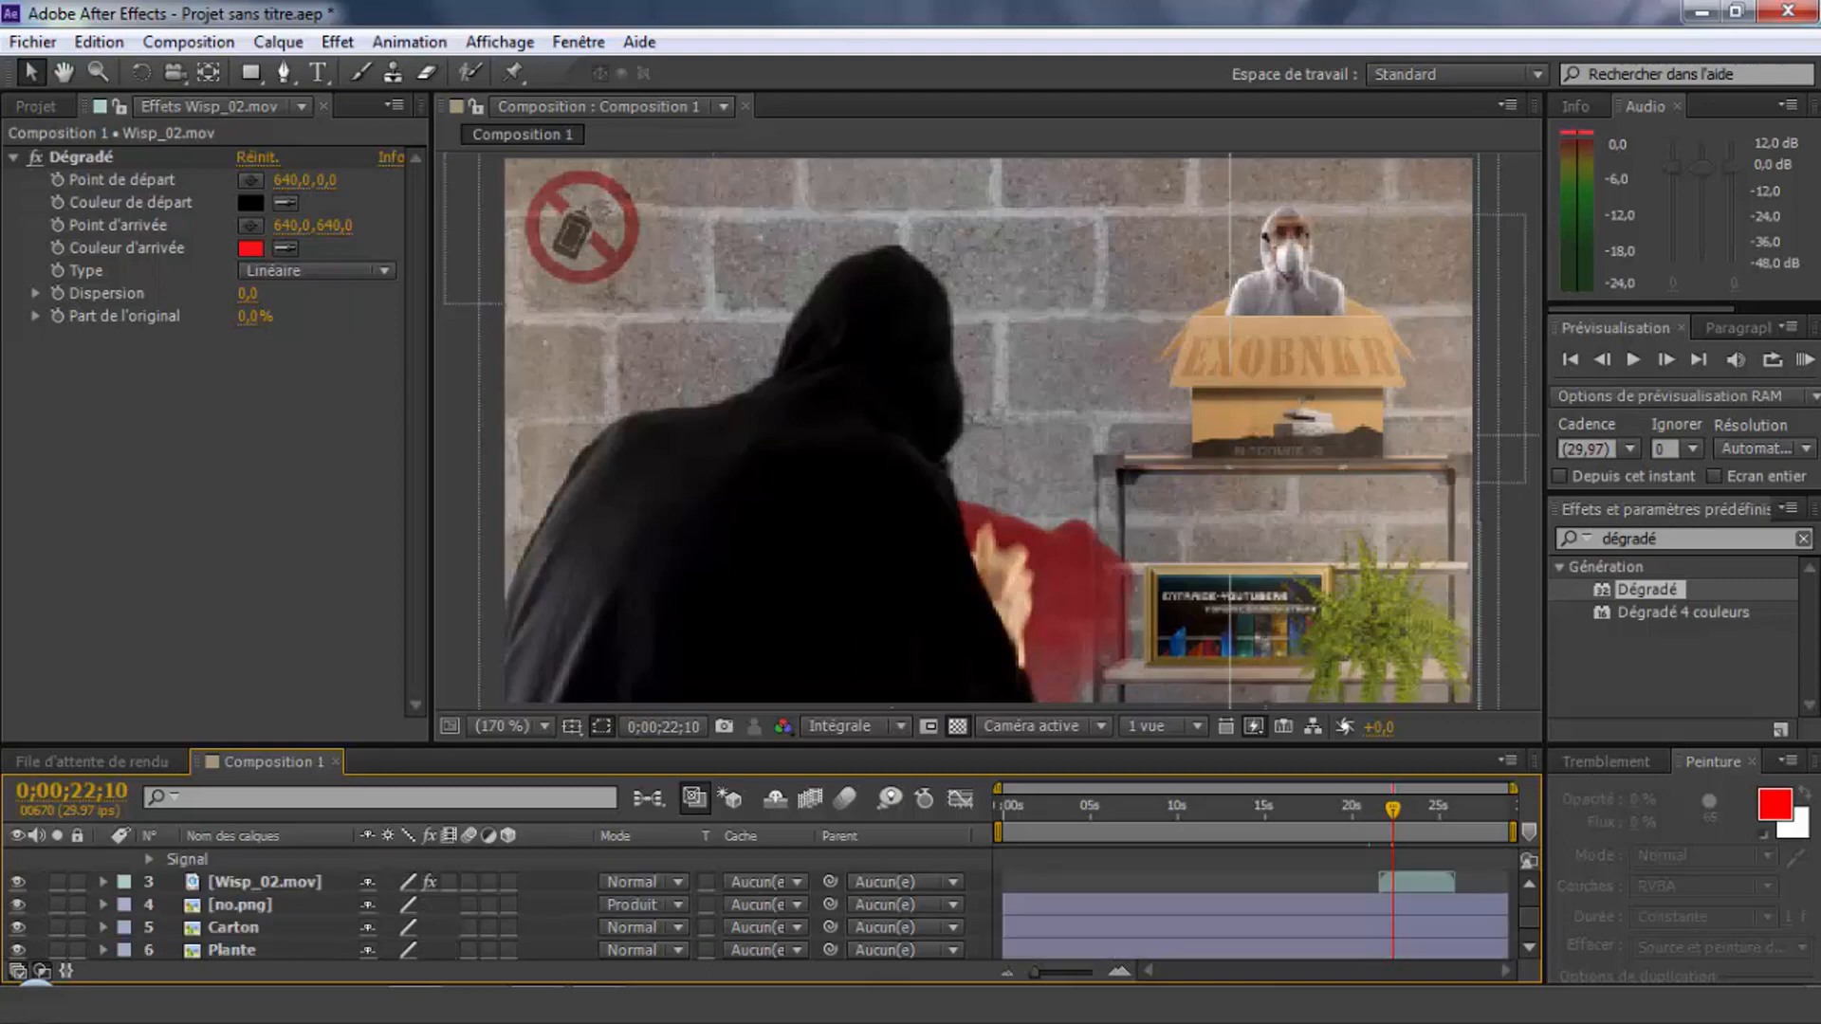
click(103, 881)
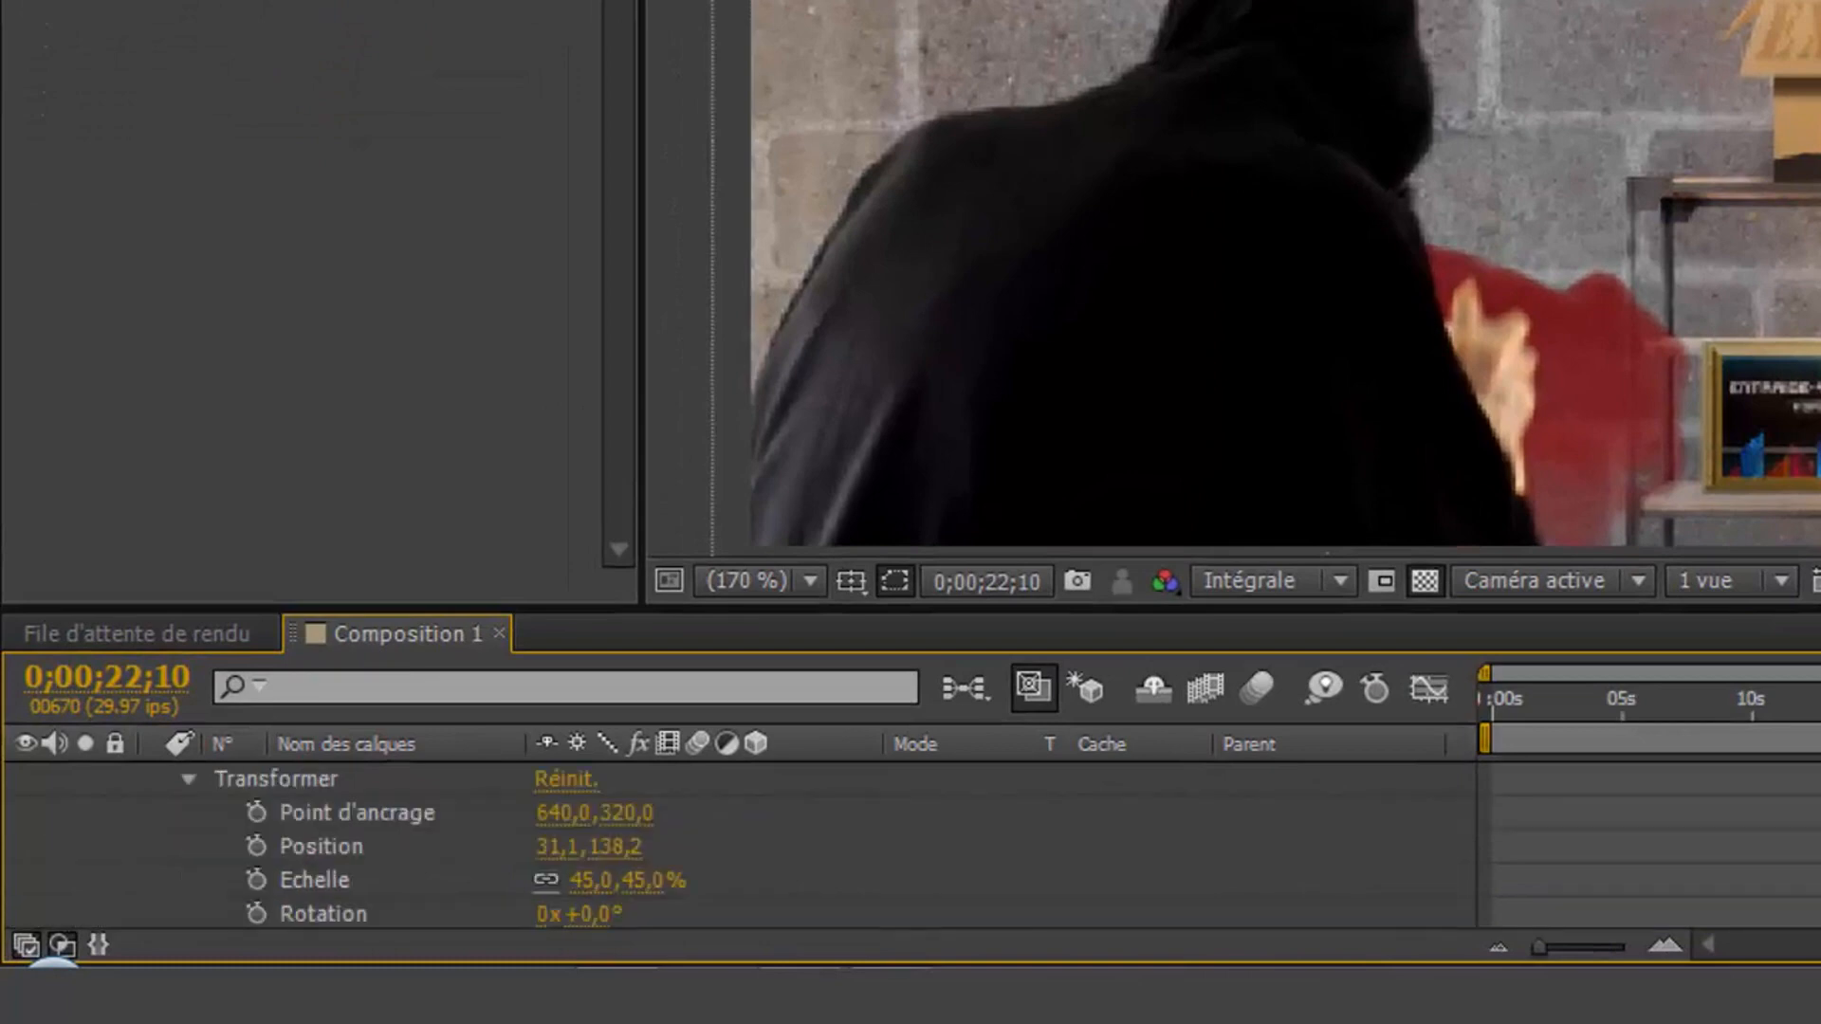
scroll(739, 844, down, 1)
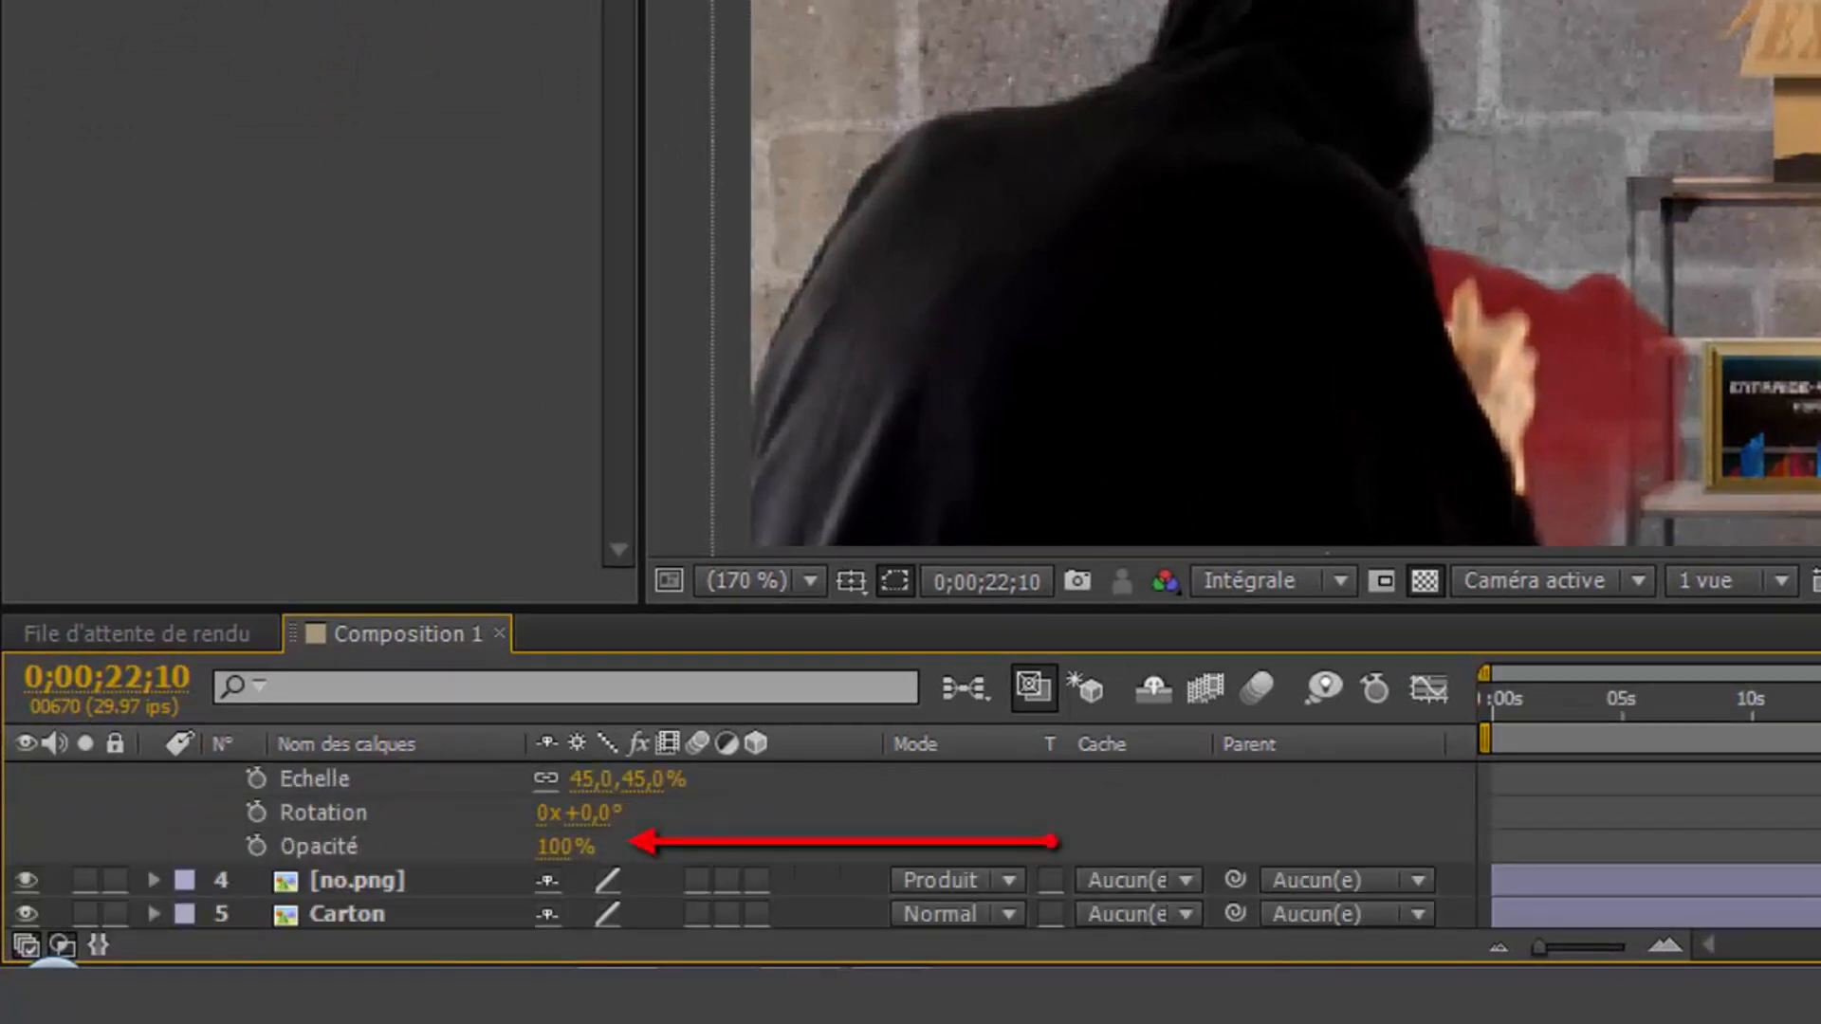
drag(554, 846, 469, 846)
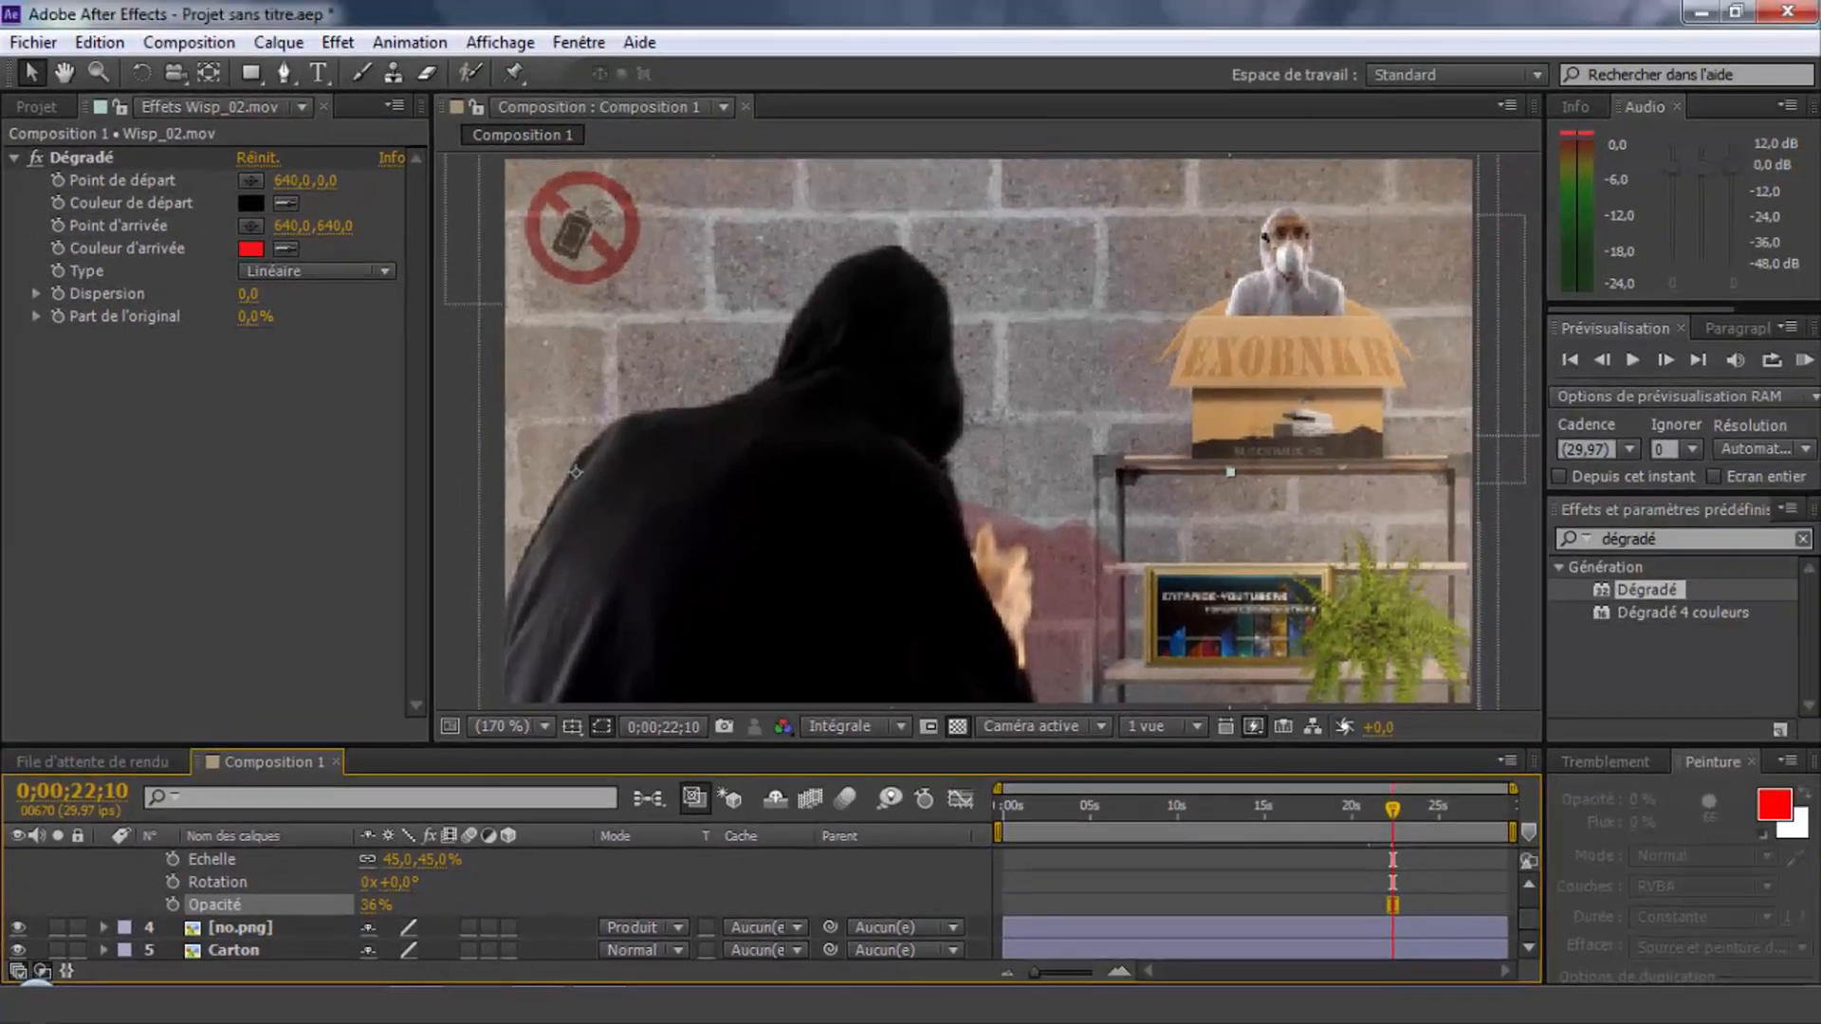
key(u)
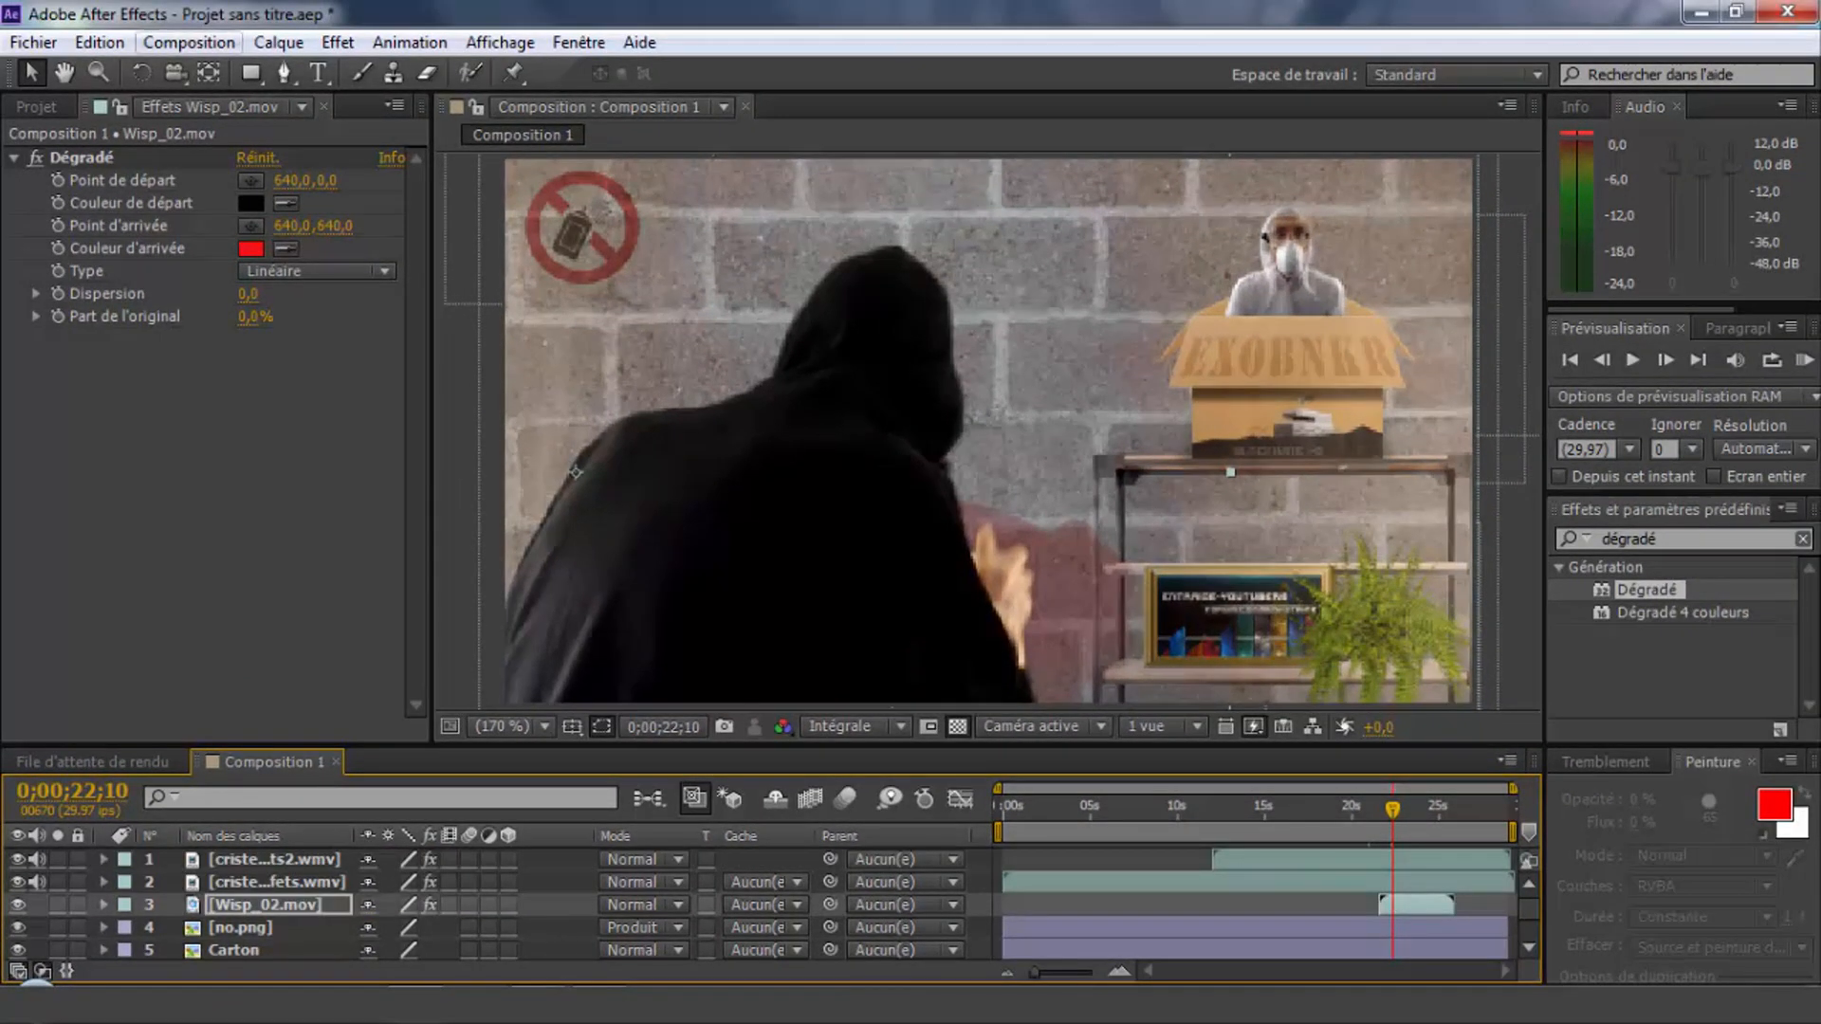
Add Composition 1 to the render queue and accept render settings with Optimale quality and Intégrale resolution
click(189, 42)
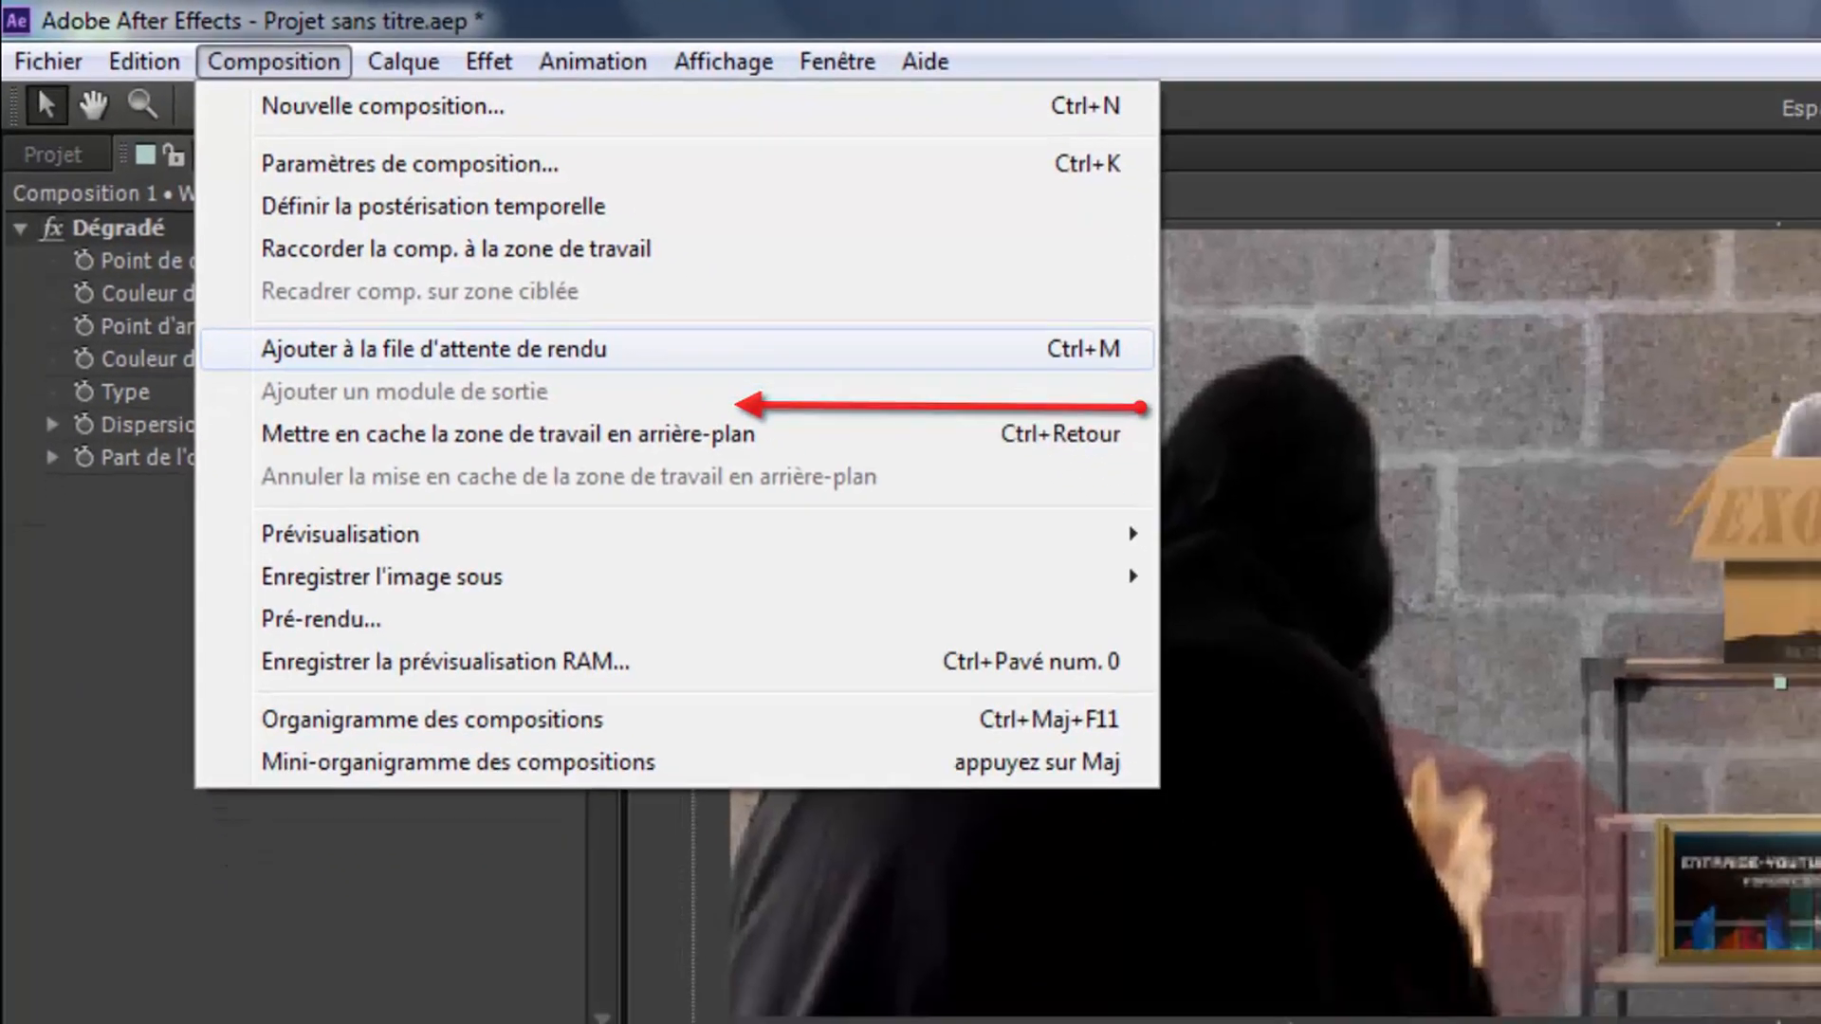
click(500, 403)
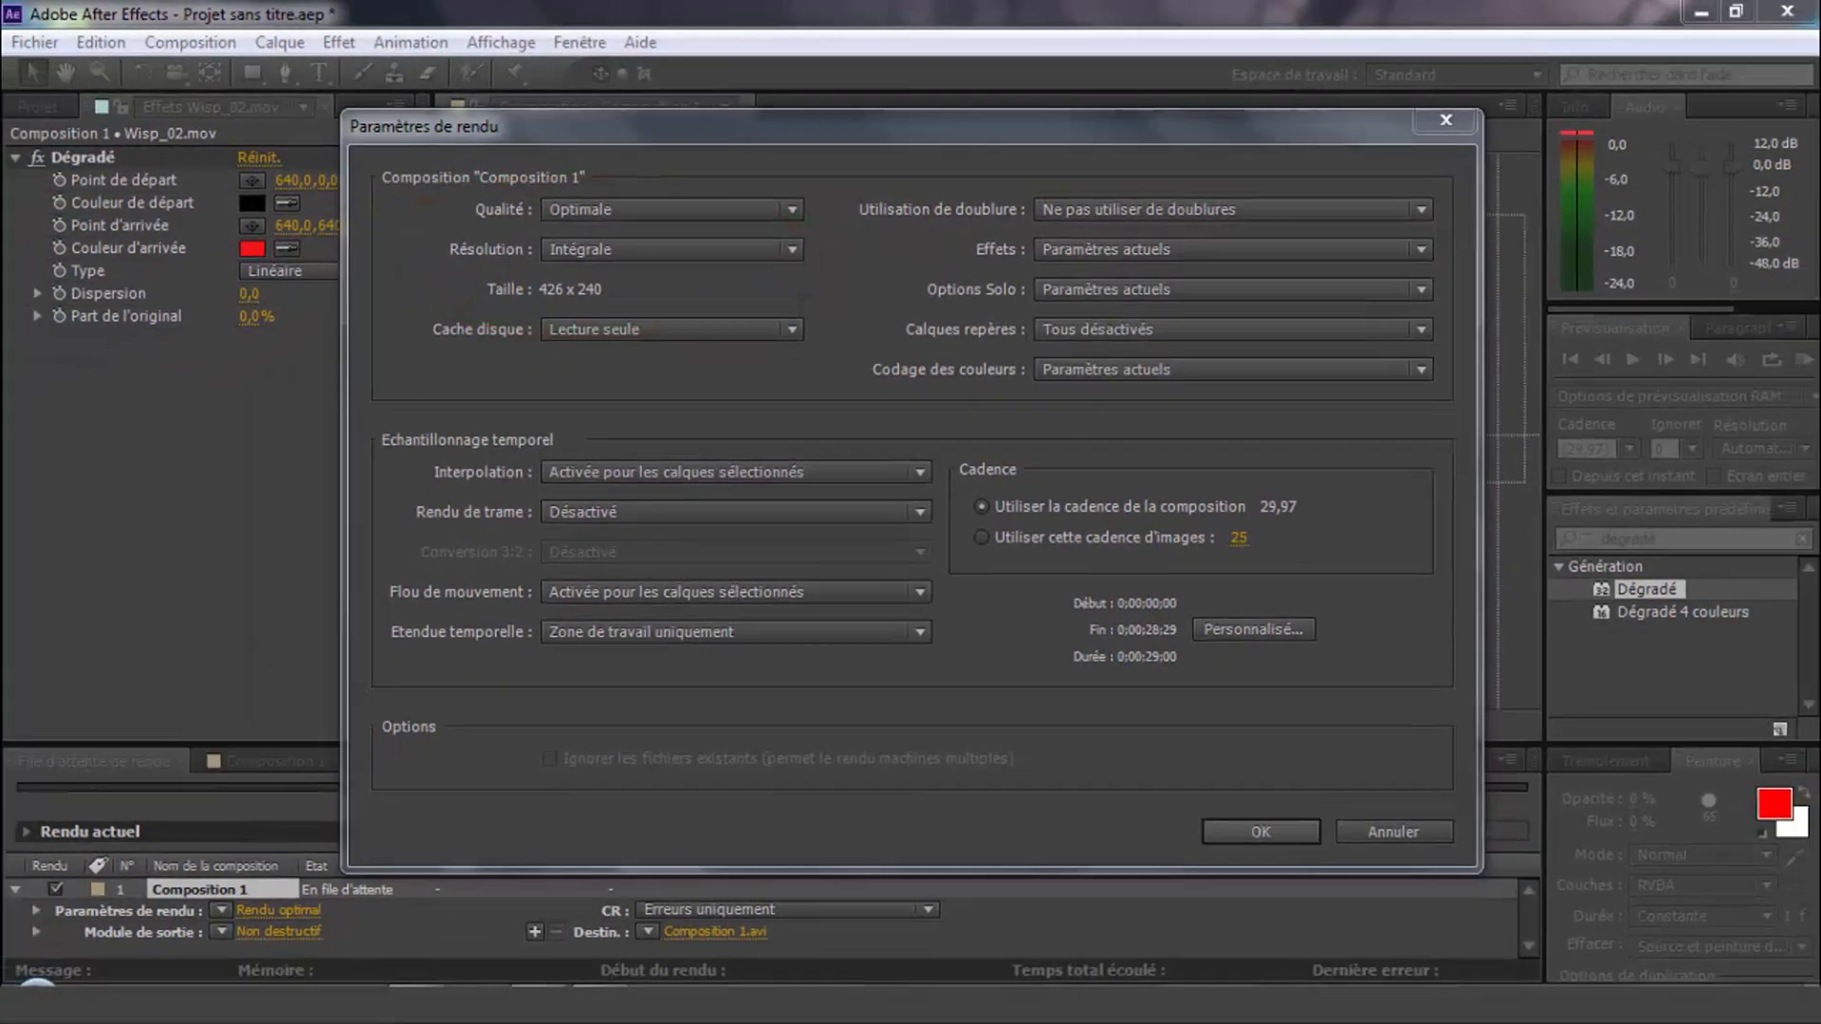
key(Return)
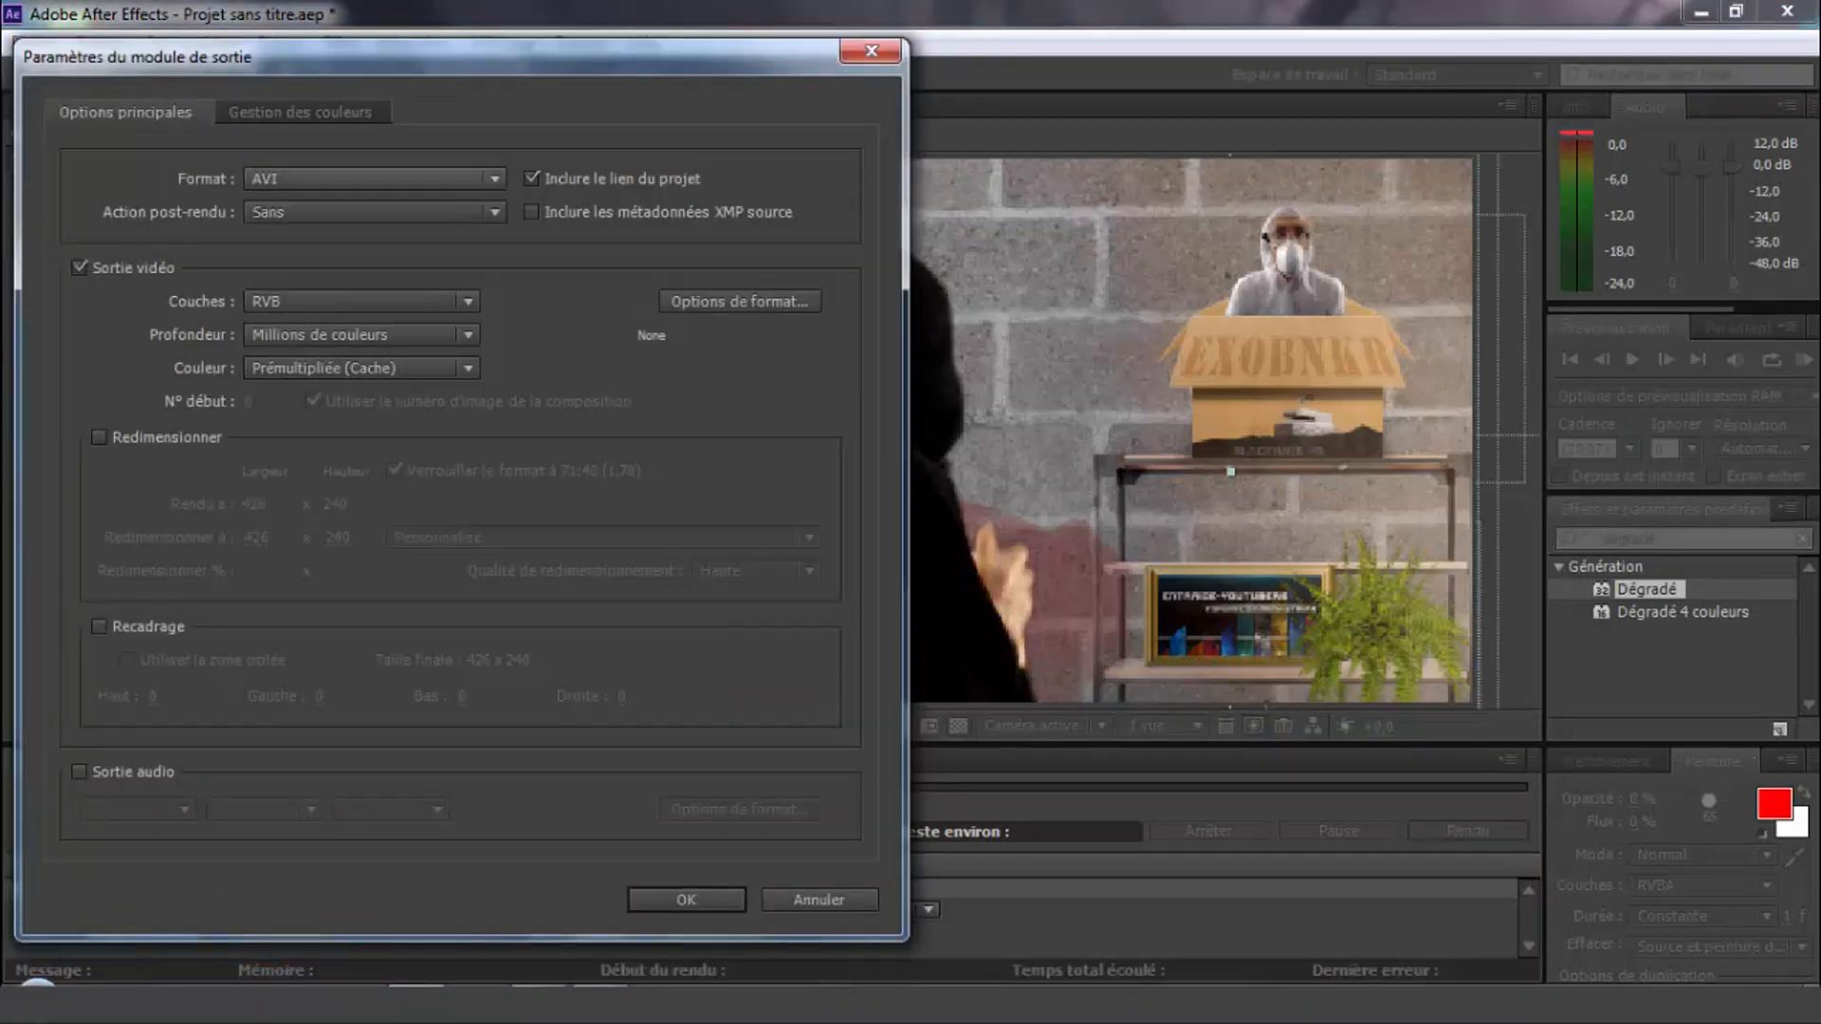
Set the output module to H.264 format with audio output enabled at 48,000 kHz stereo
click(374, 179)
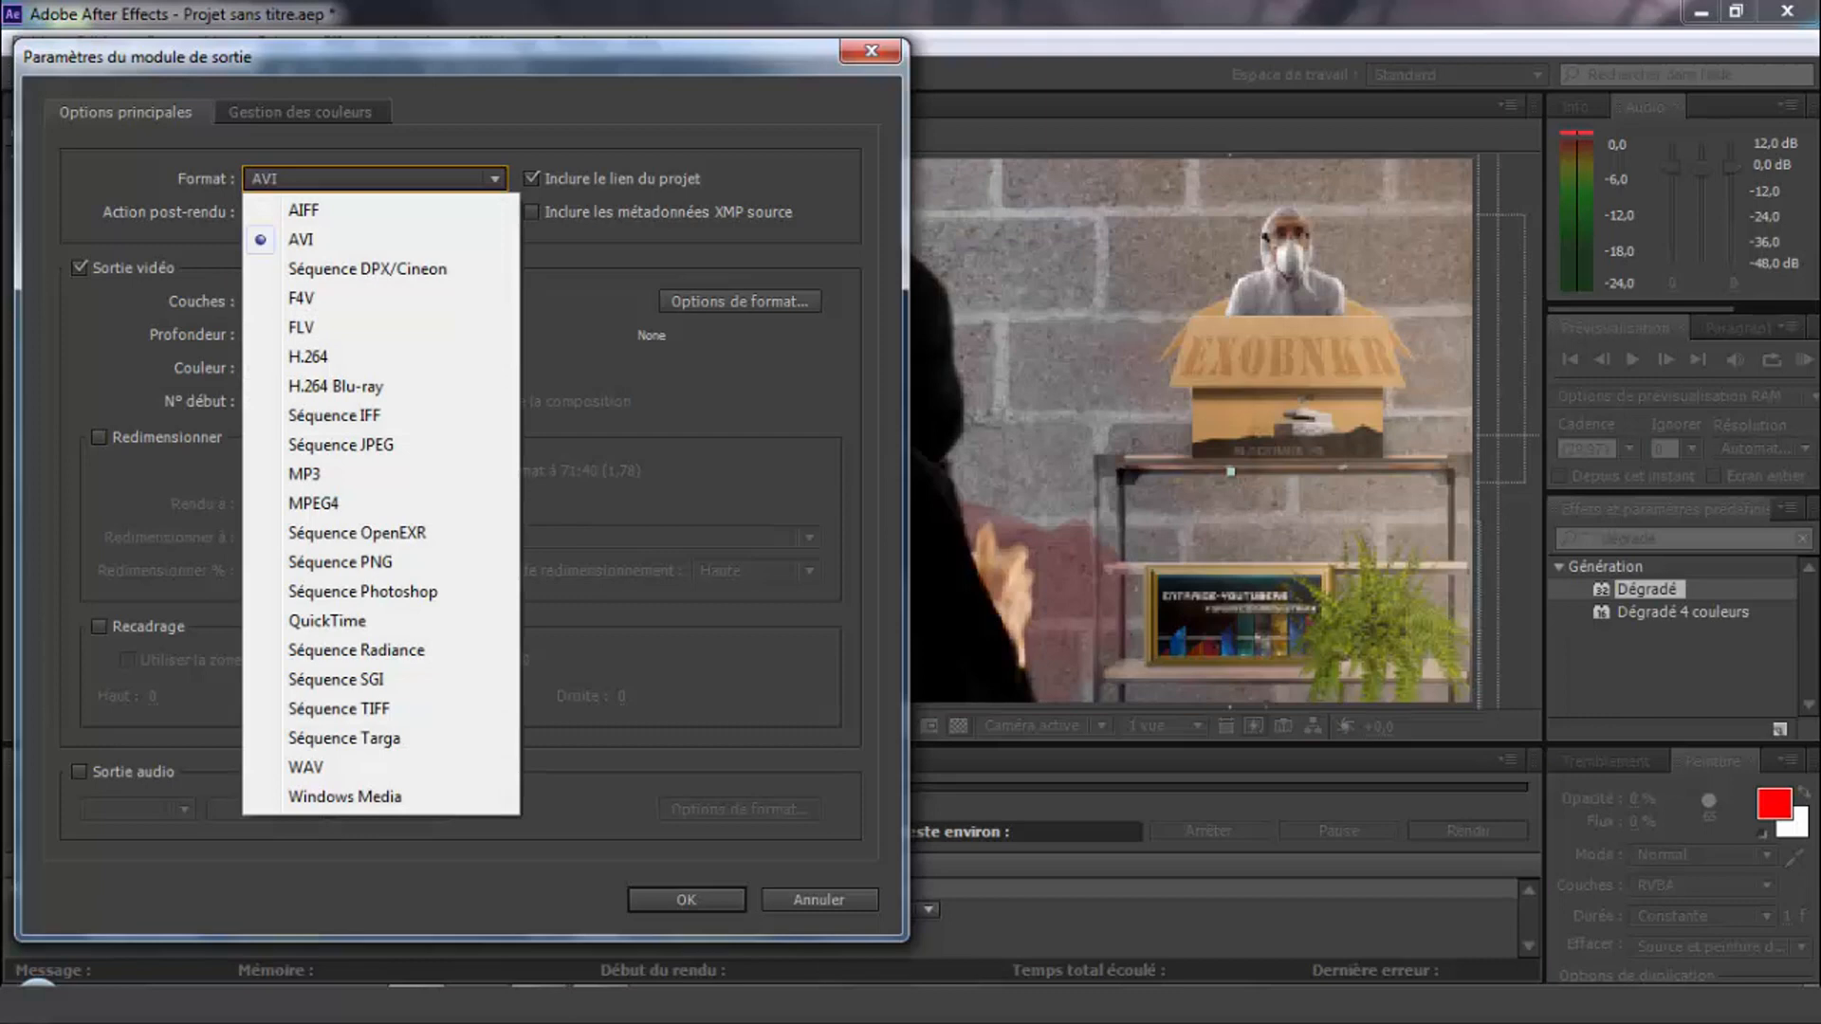
click(379, 357)
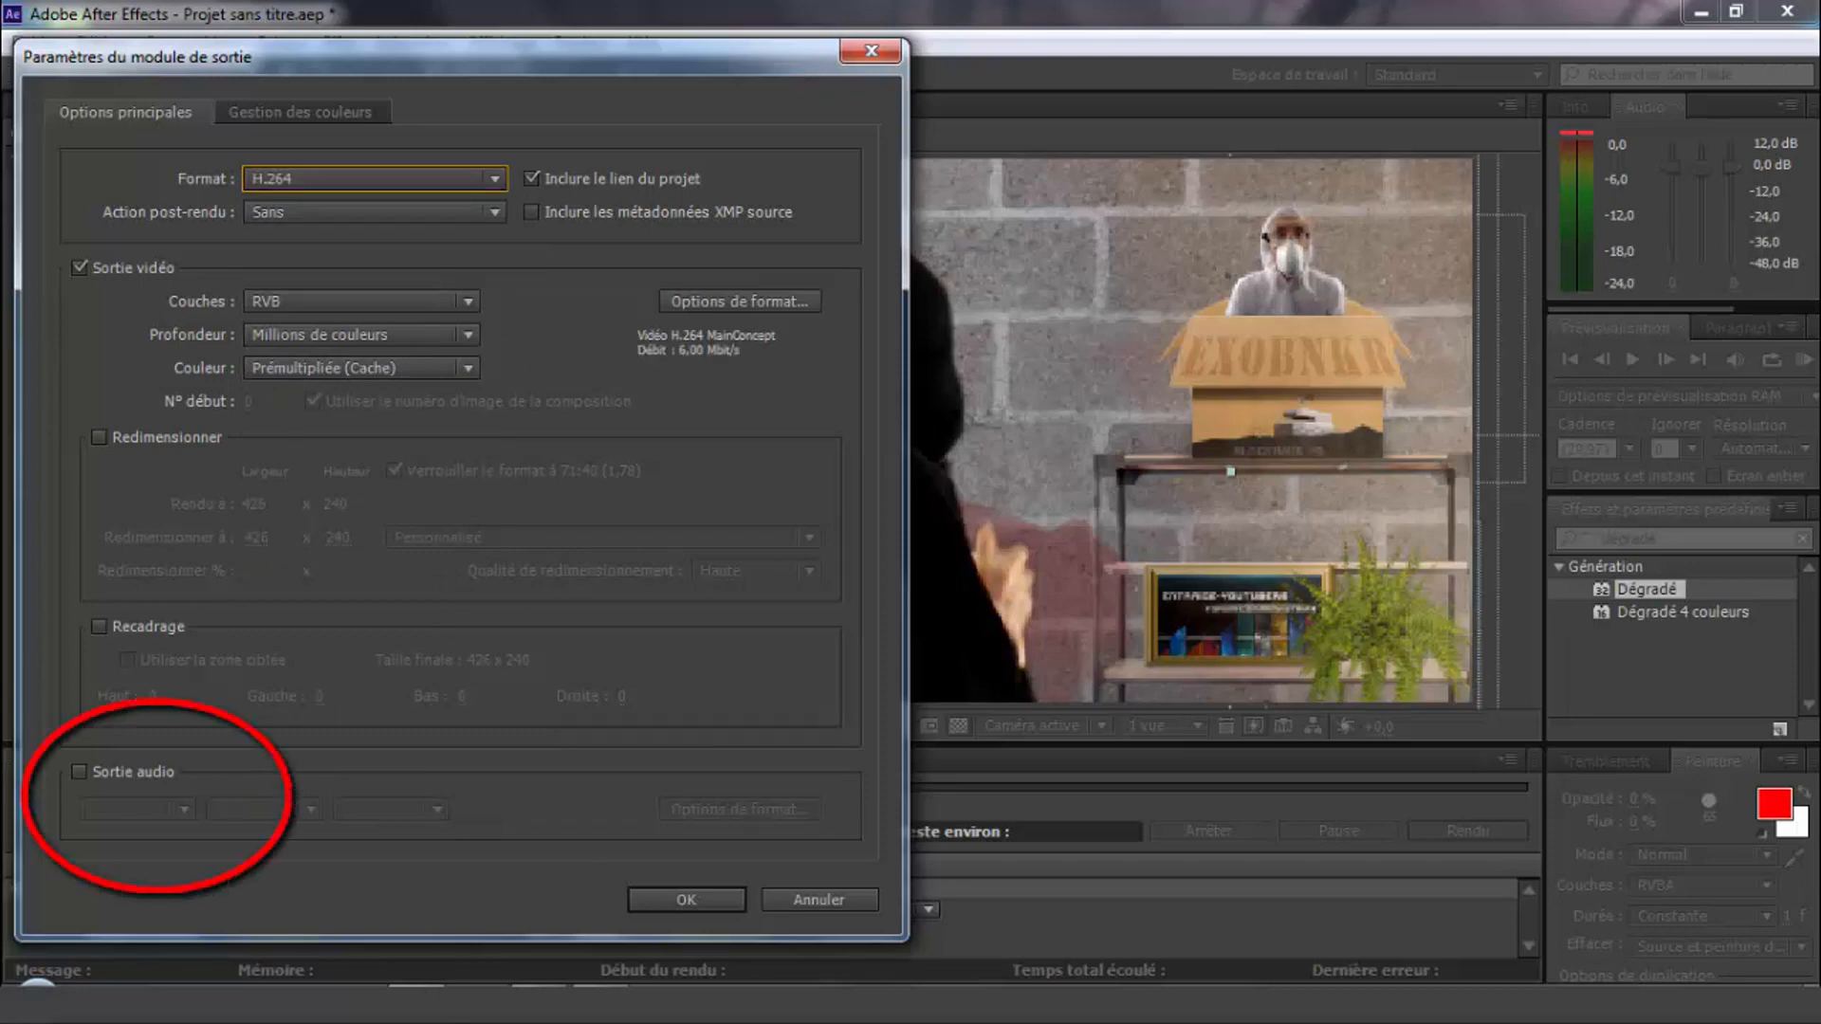
click(79, 771)
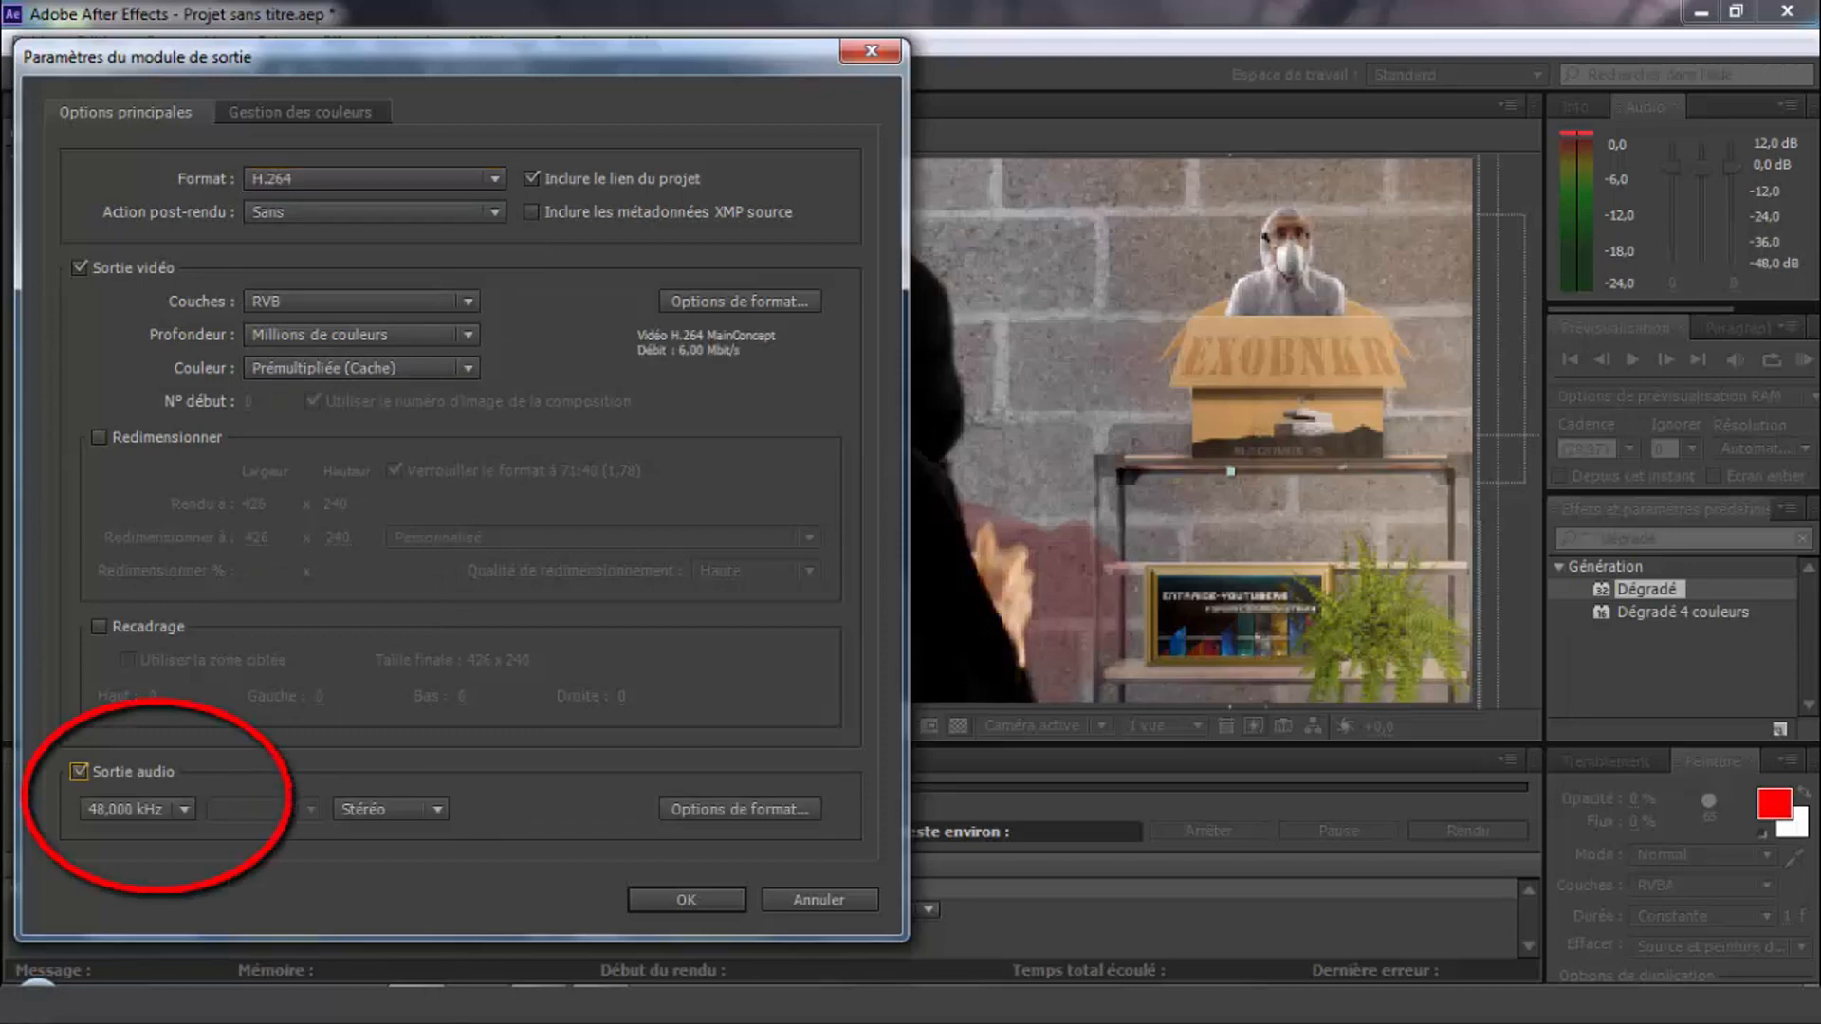
click(686, 899)
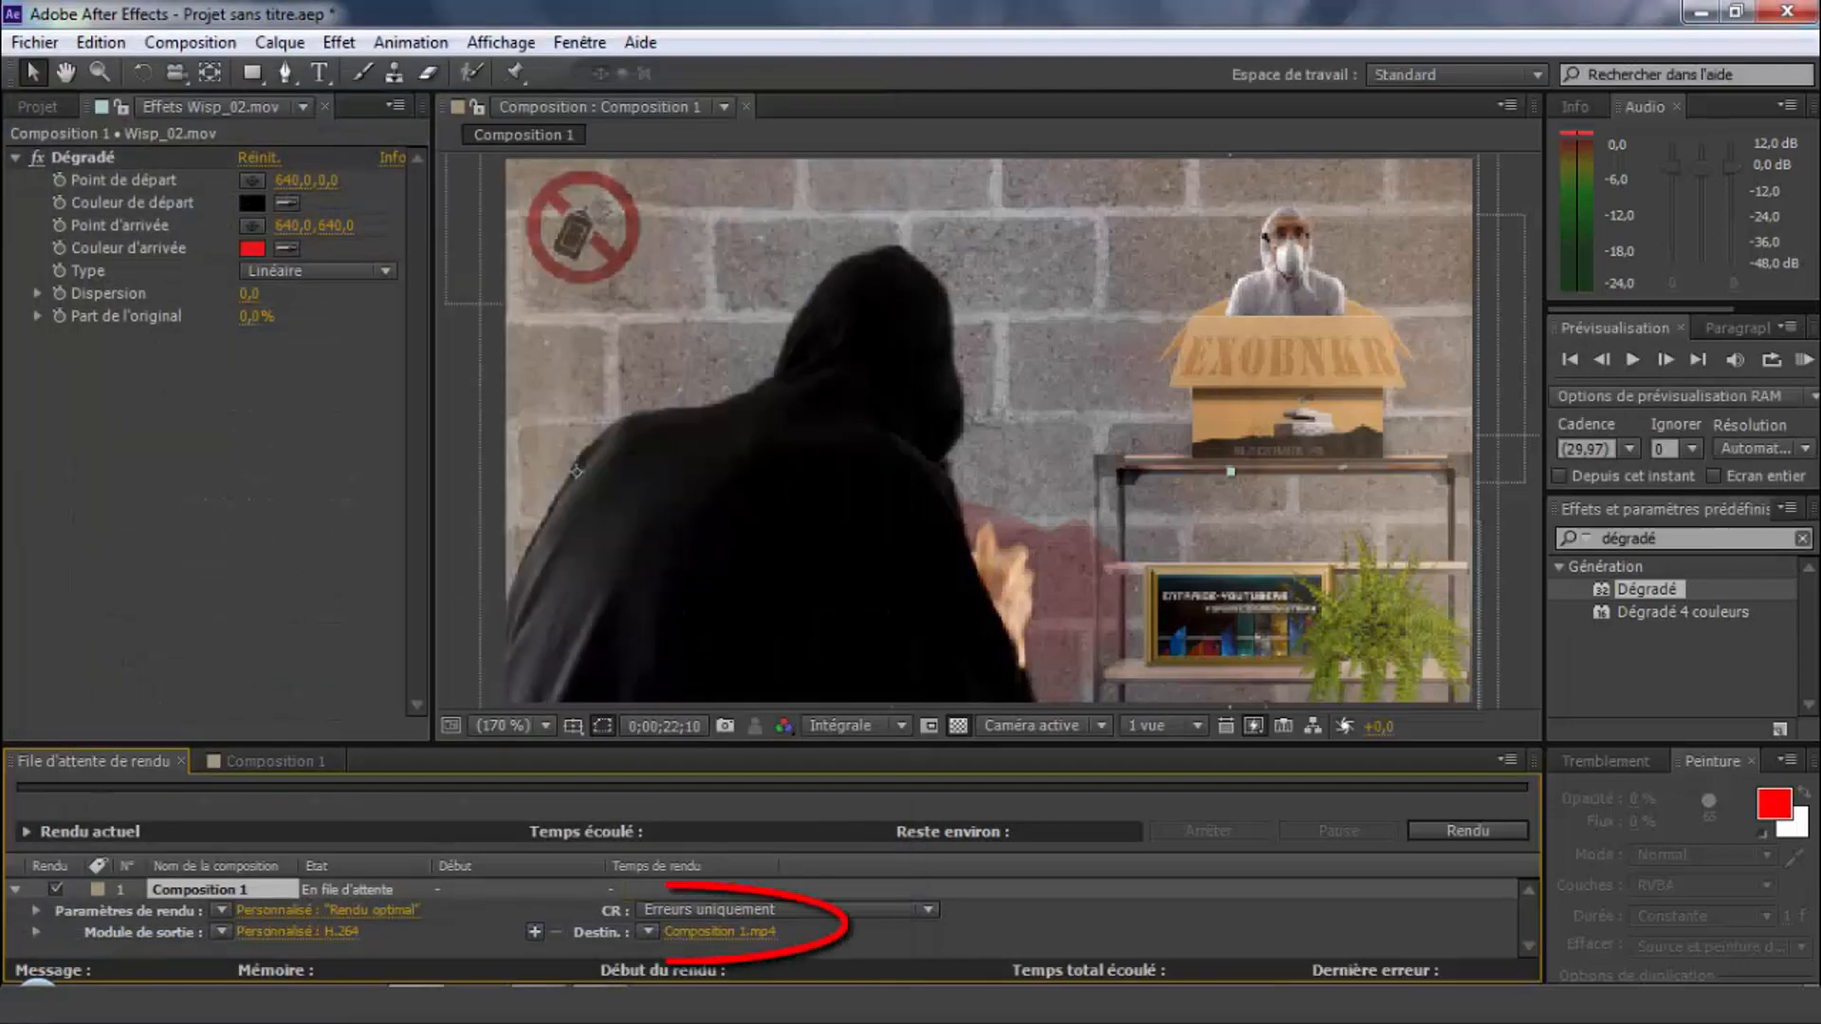
Open the output destination for Composition 1 and browse for a folder to save the rendered video
click(719, 931)
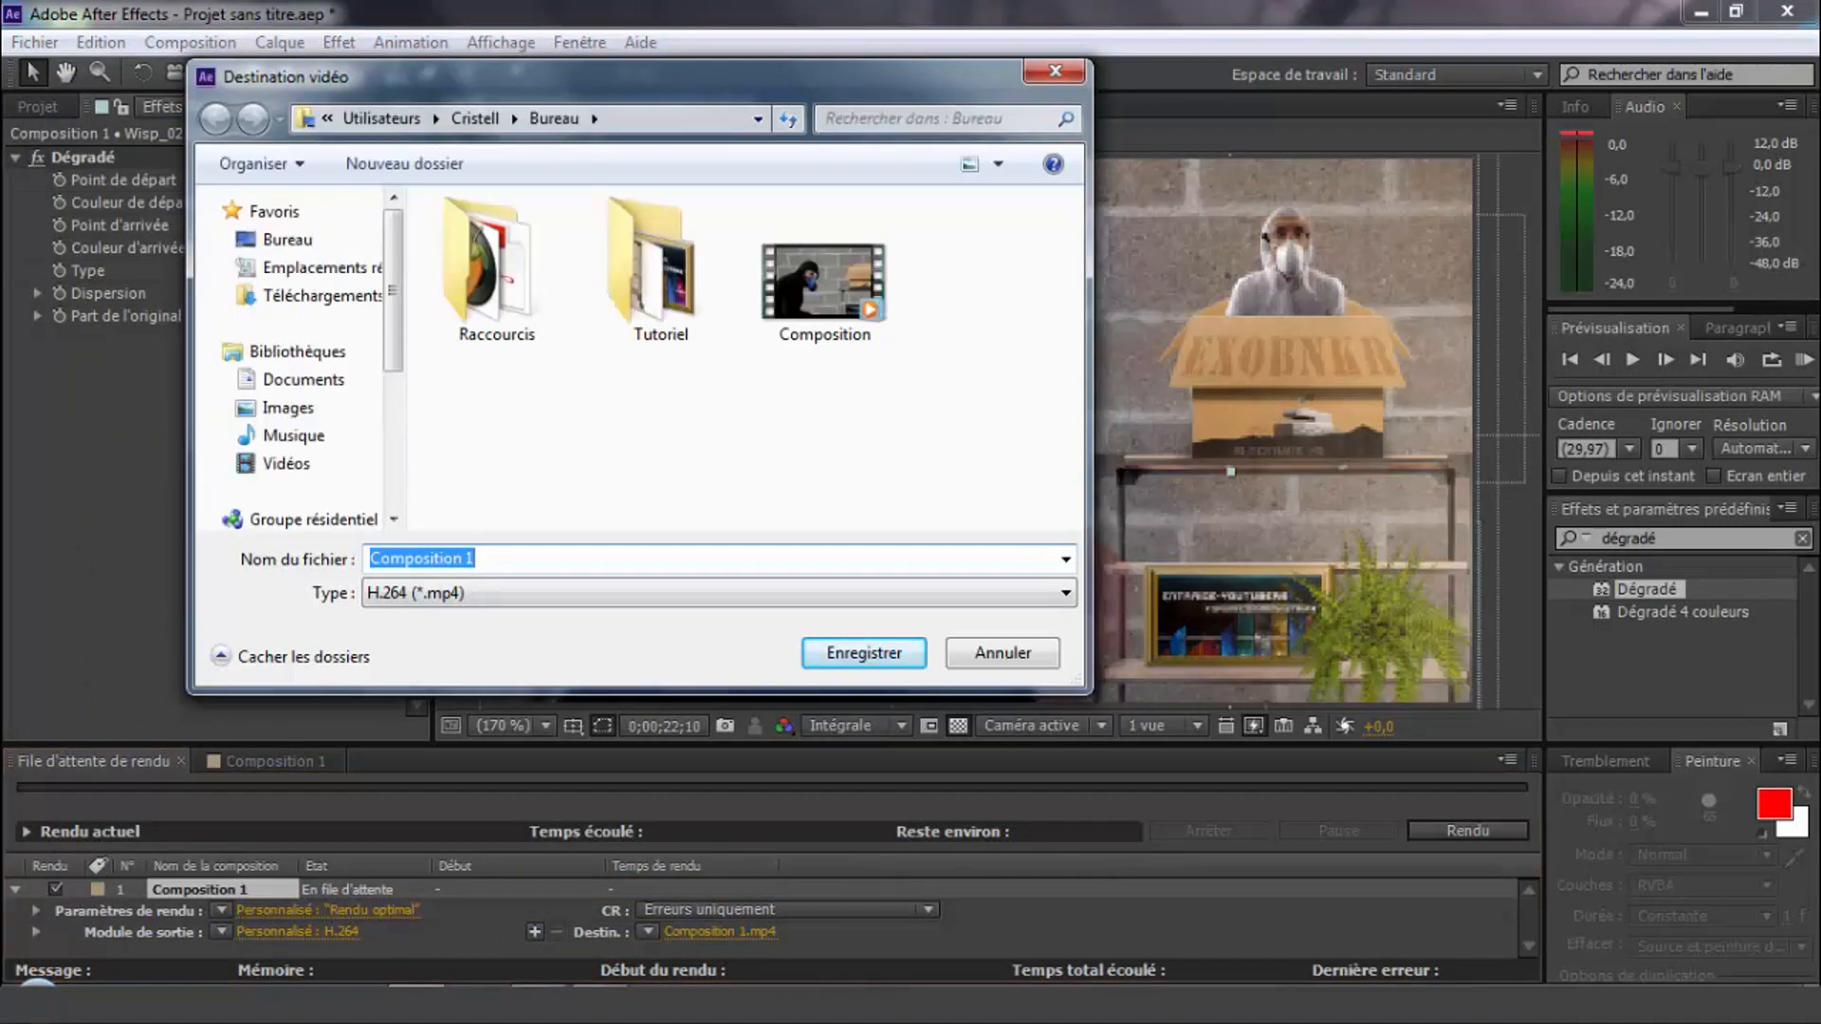
scroll(302, 361, down, 2)
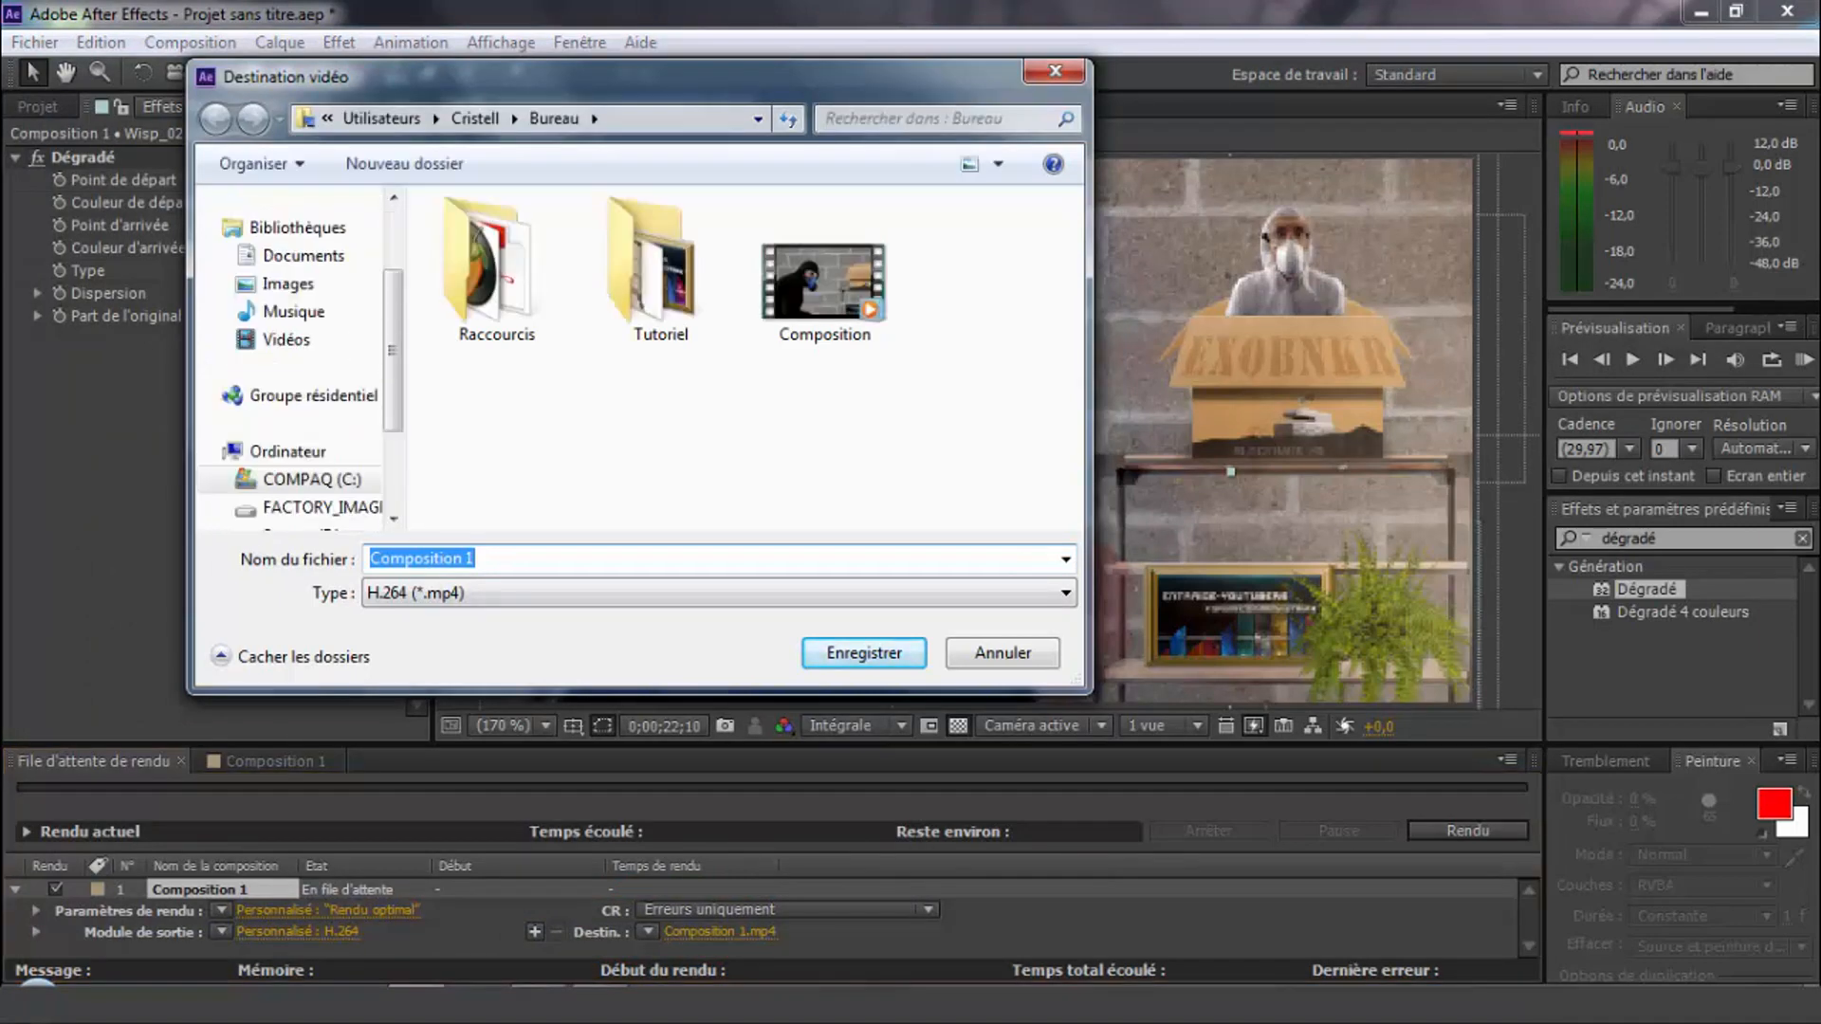